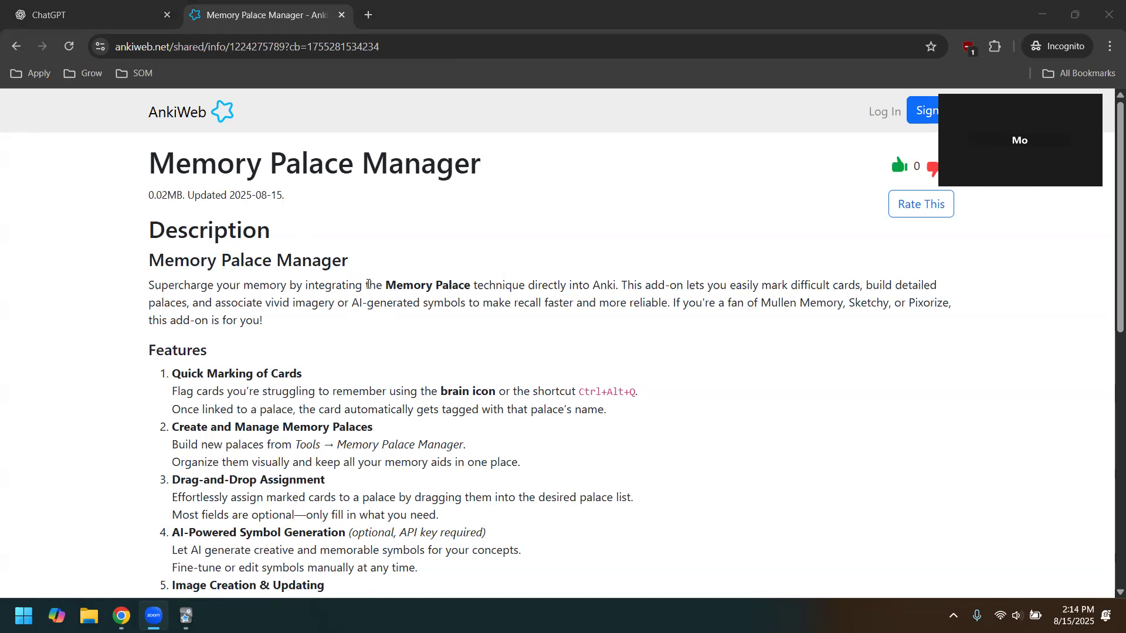
left_click_drag(762, 302, 951, 303)
left_click(946, 305)
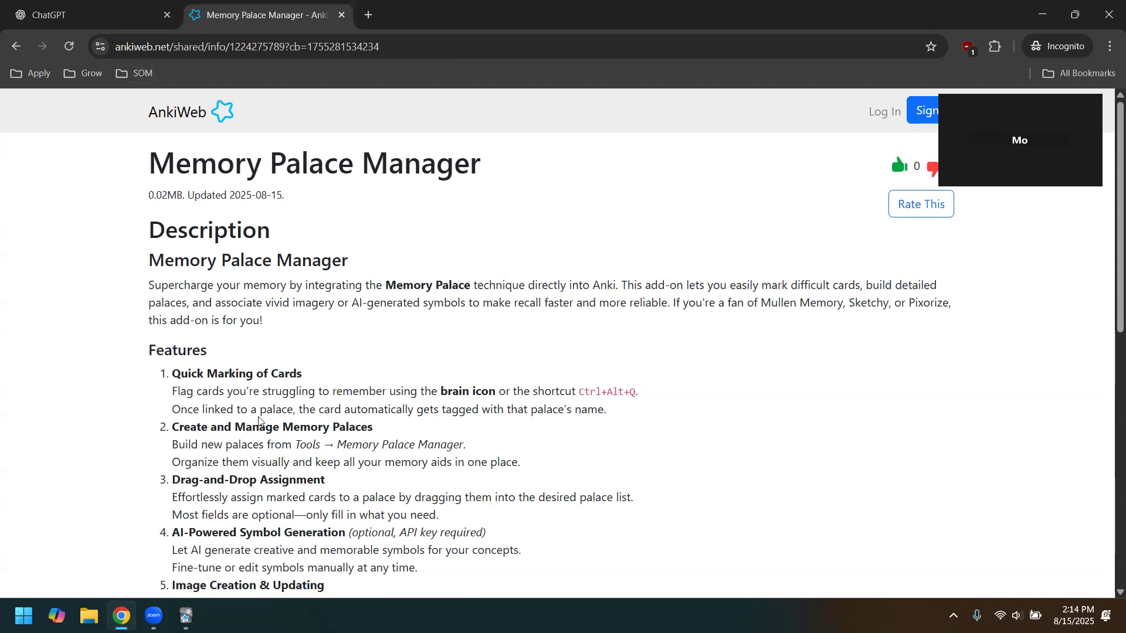
scroll(364, 437, "down", 4)
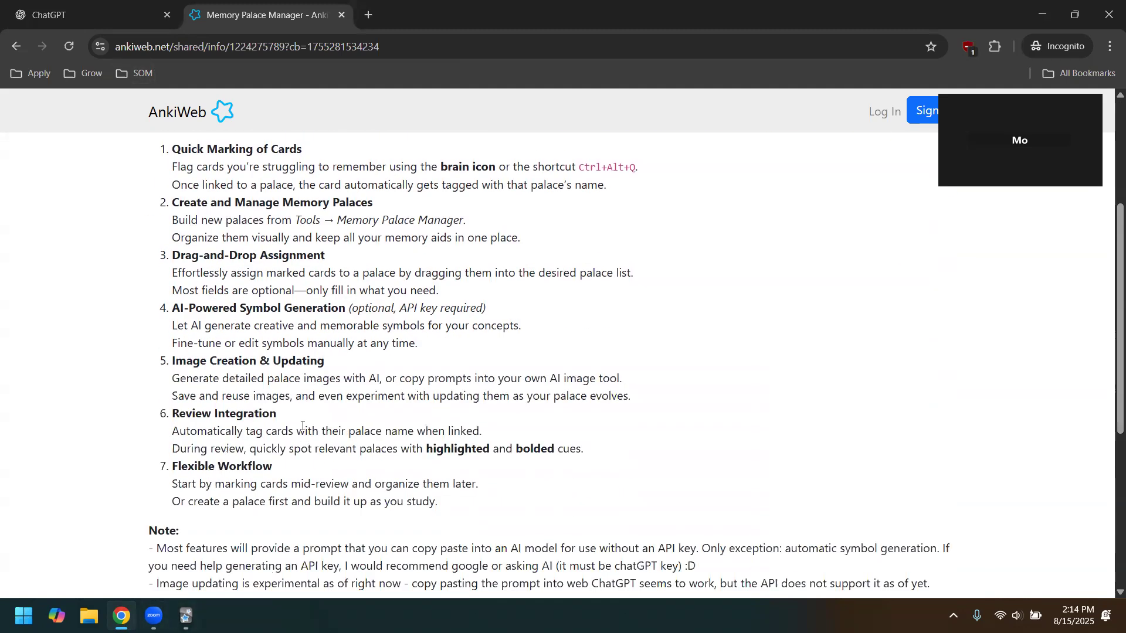
scroll(364, 199, "up", 2)
scroll(270, 336, "down", 5)
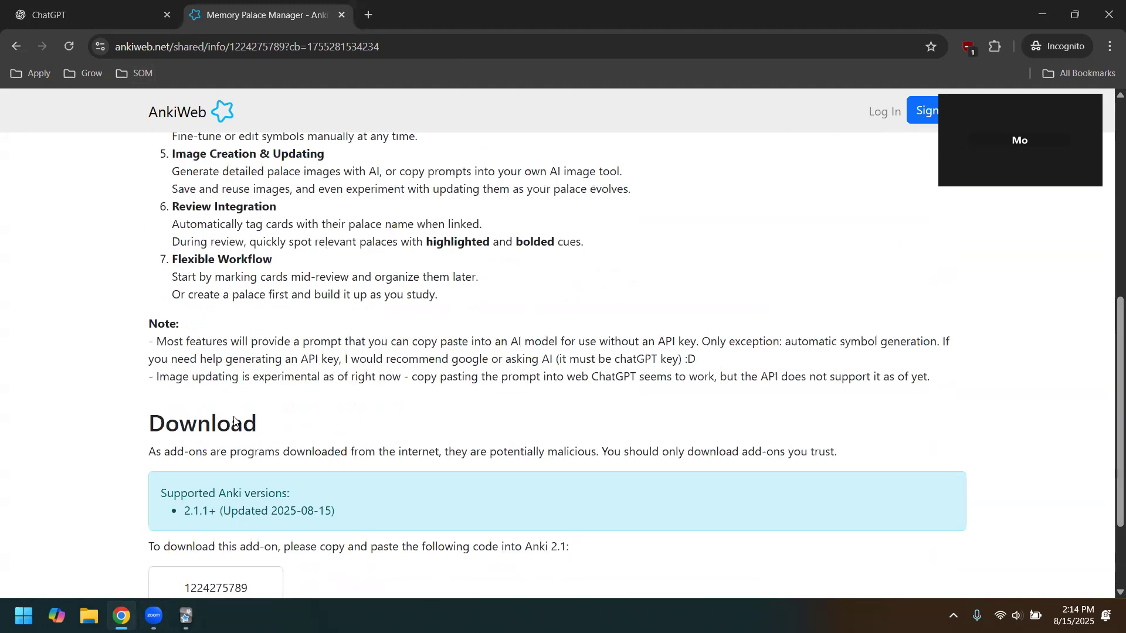
scroll(235, 434, "down", 3)
double_click(216, 463)
right_click(215, 463)
left_click(294, 313)
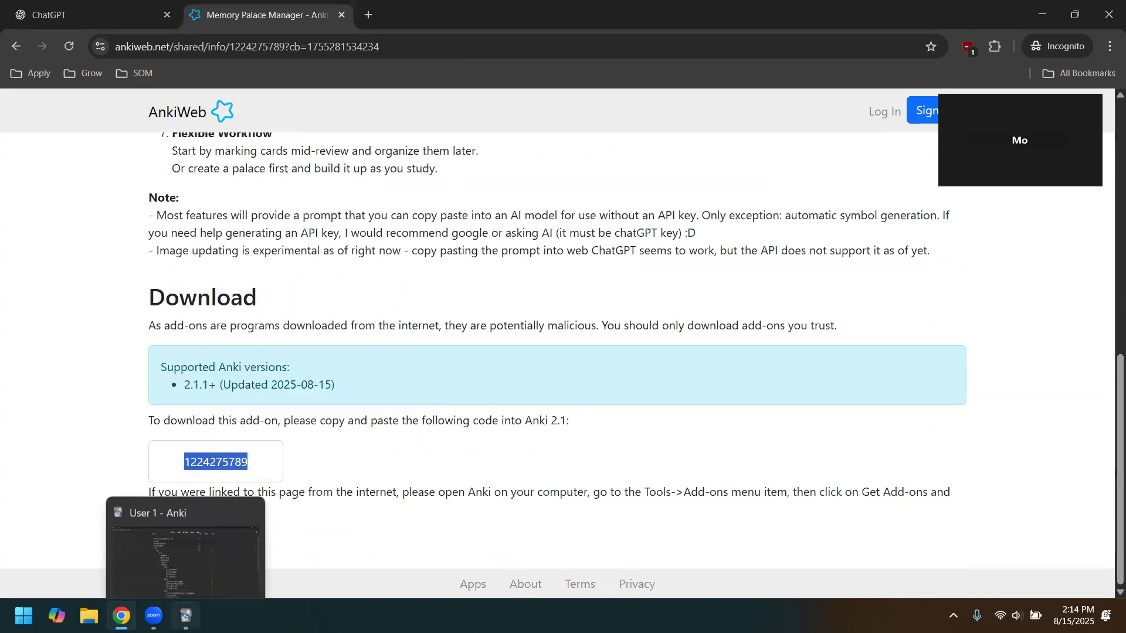
left_click(186, 616)
left_click(95, 26)
left_click(156, 148)
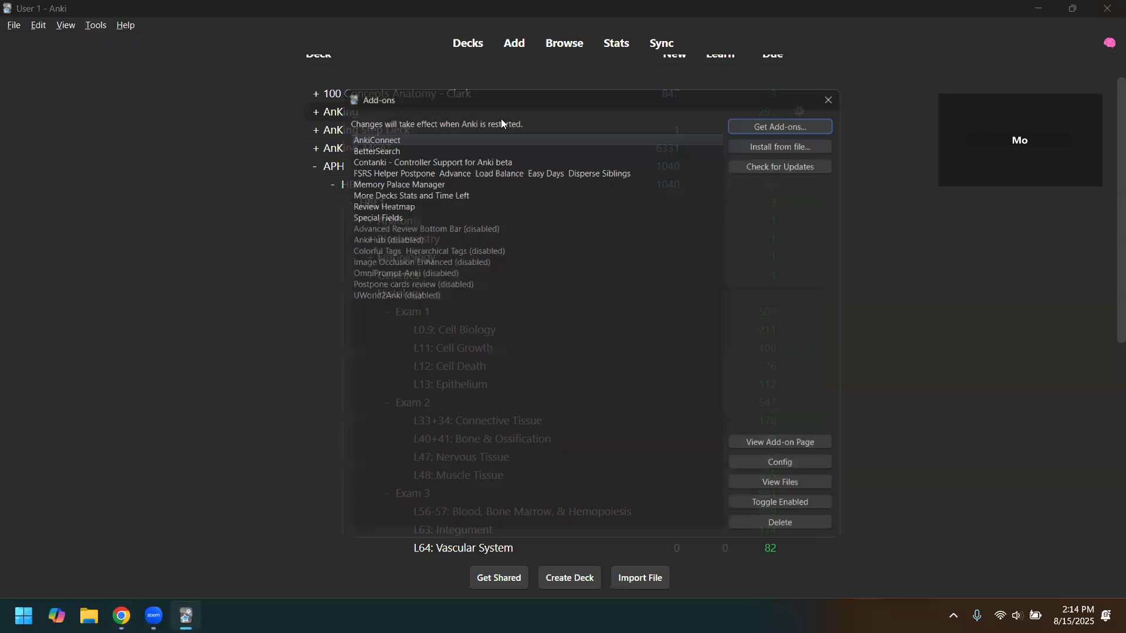
left_click(835, 117)
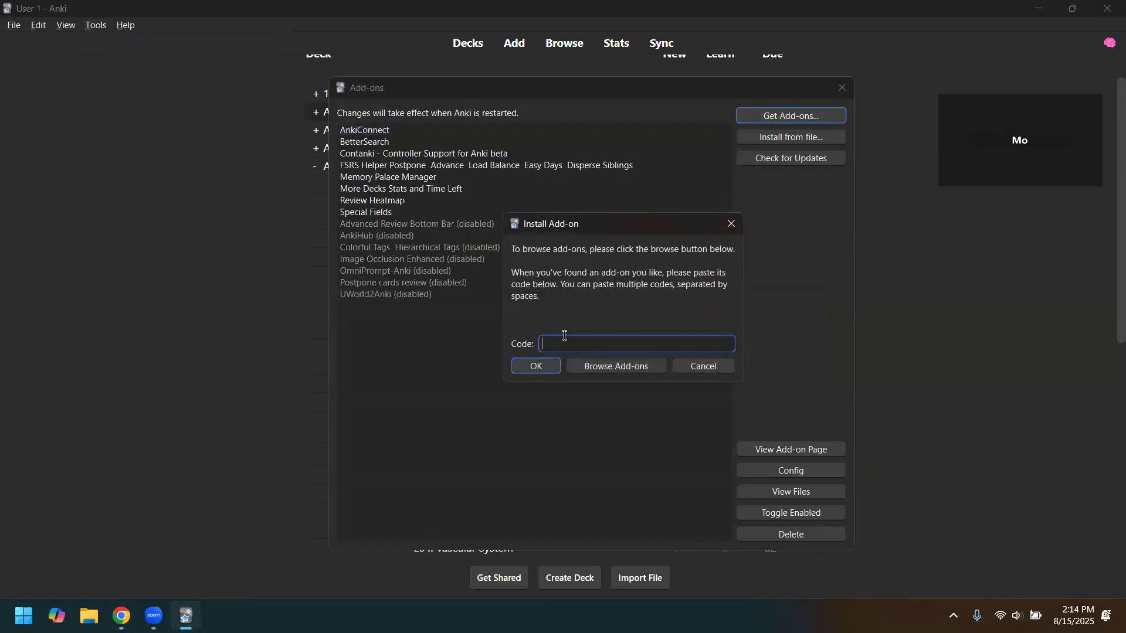
key("ctrl+v")
left_click(548, 364)
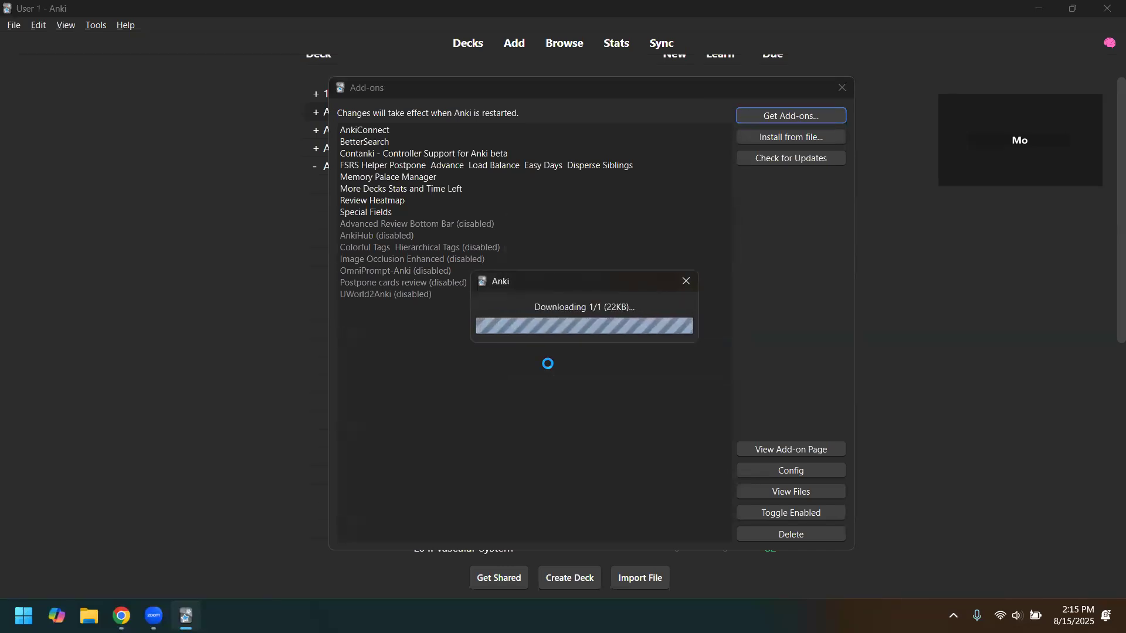
left_click(698, 342)
left_click(842, 88)
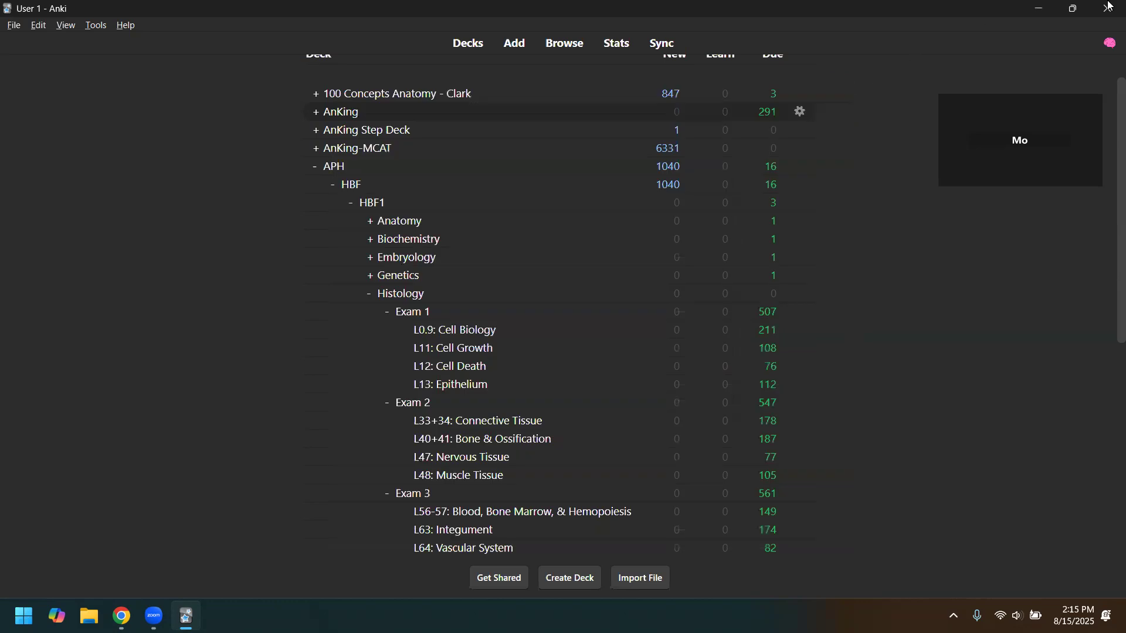
- Restart Anki to load the newly installed add-on
left_click(1107, 8)
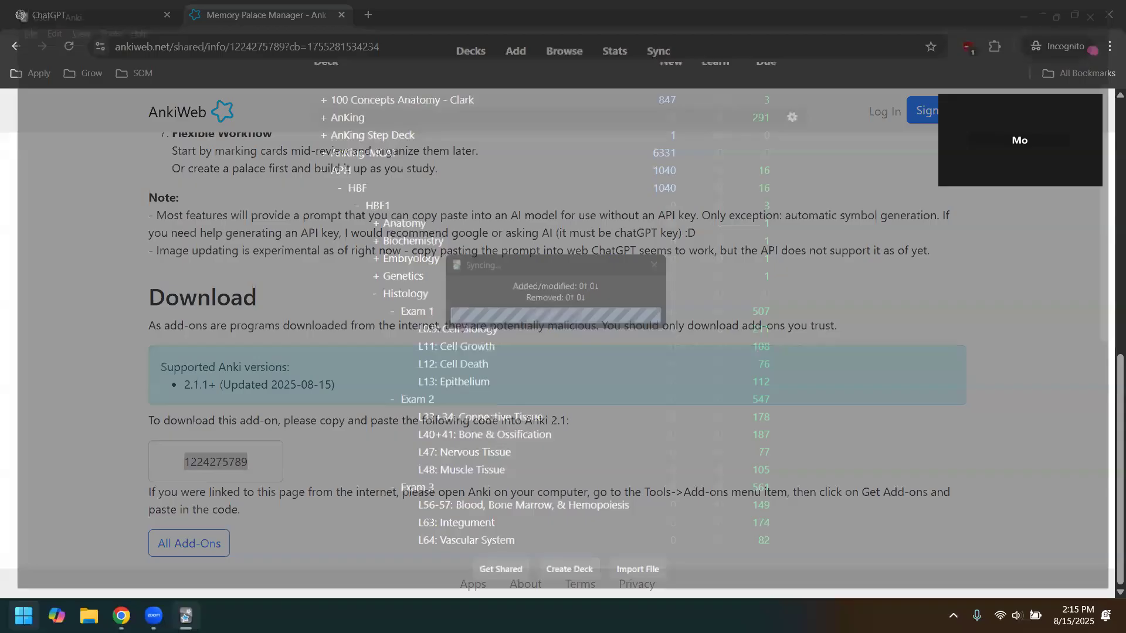
key("super")
left_click(416, 184)
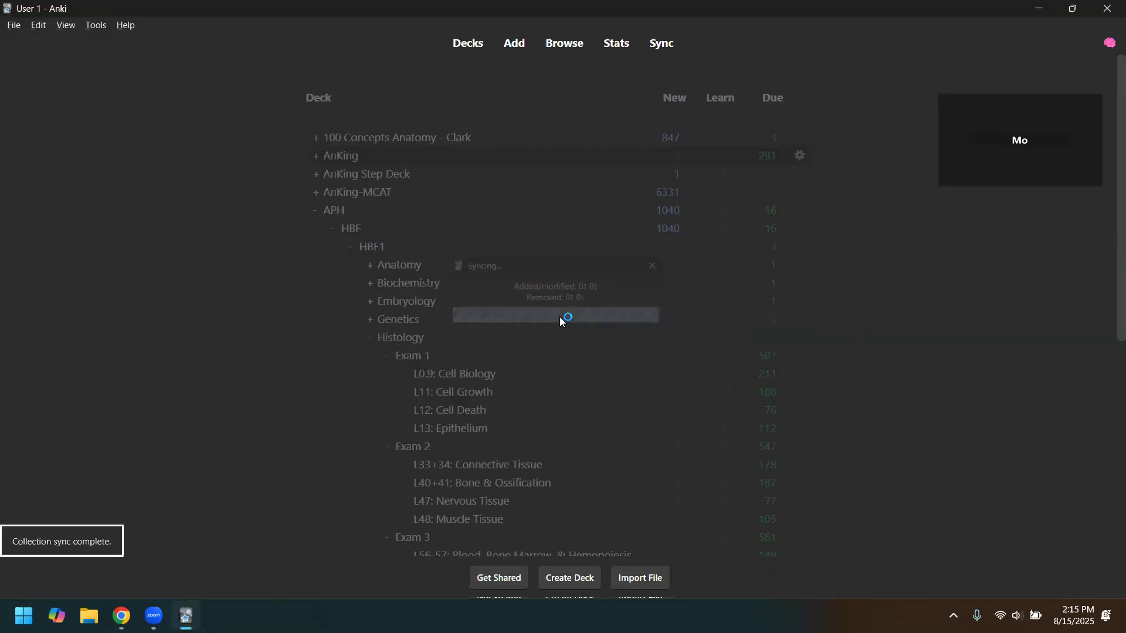
left_click(95, 25)
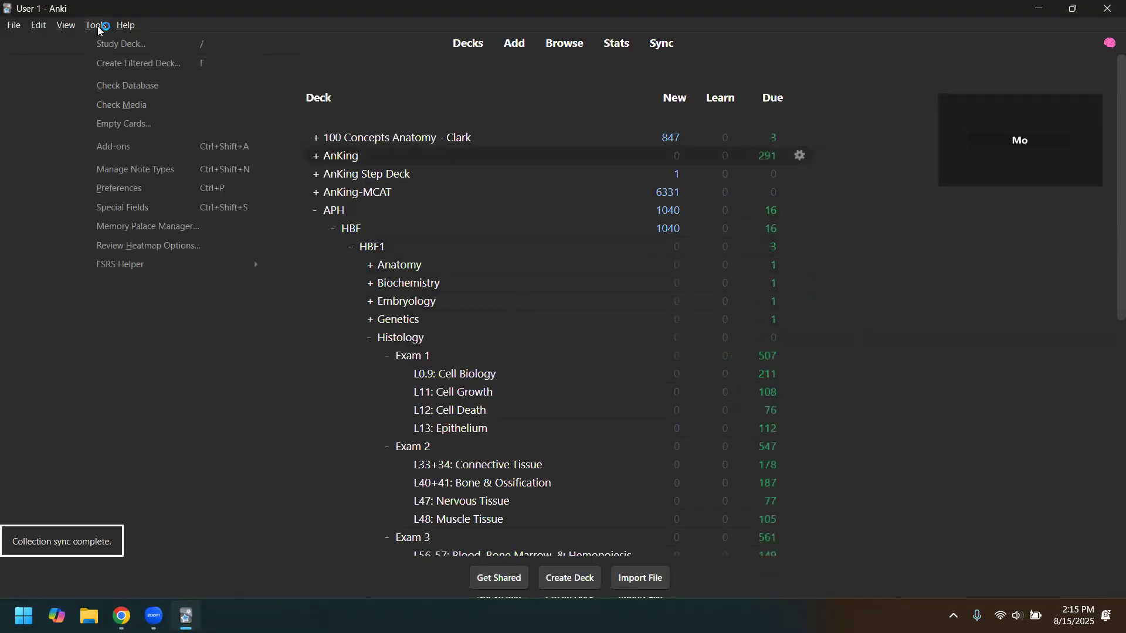
left_click(176, 154)
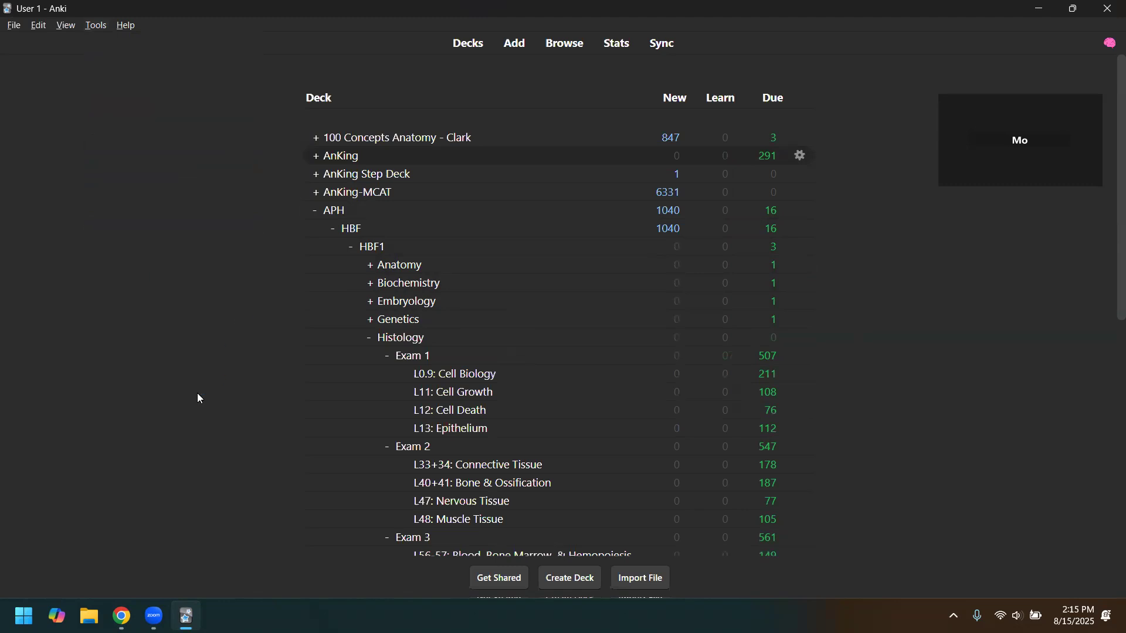
left_click(94, 27)
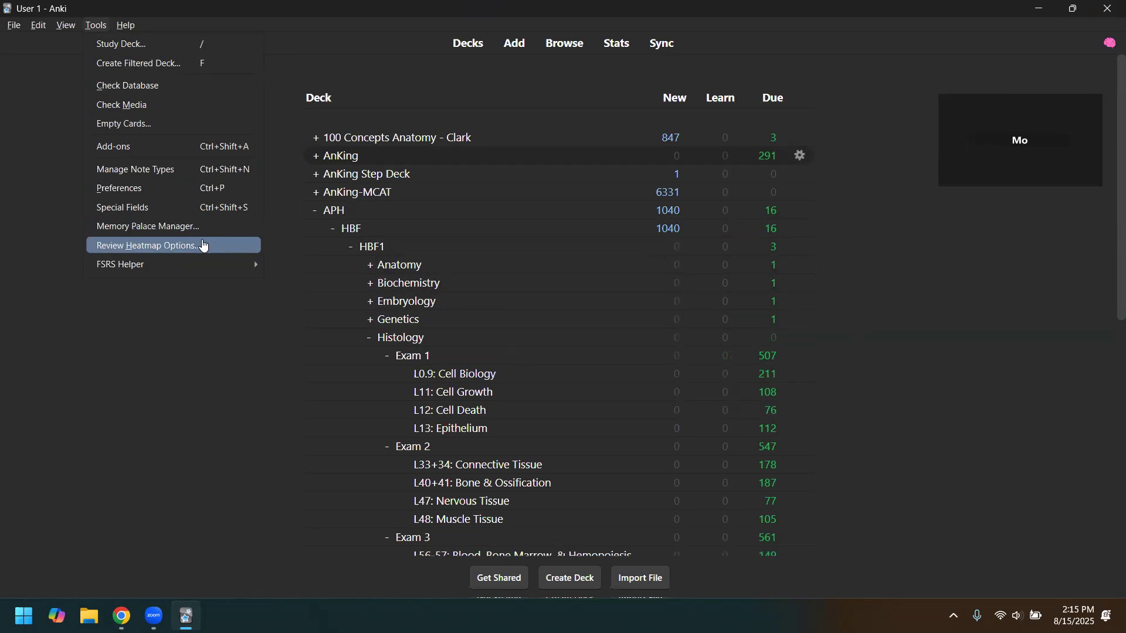
left_click(203, 421)
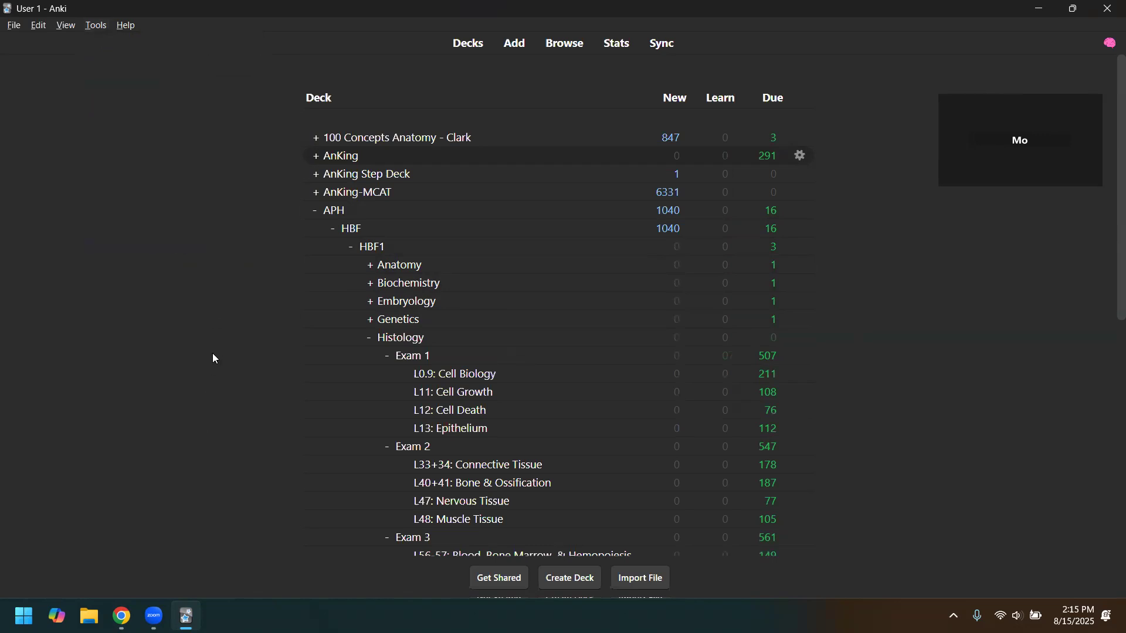
- Start studying the Histology Exam 3 deck "L56-57: Blood, Bone Marrow, & Hemopoiesis"
scroll(240, 340, "down", 1)
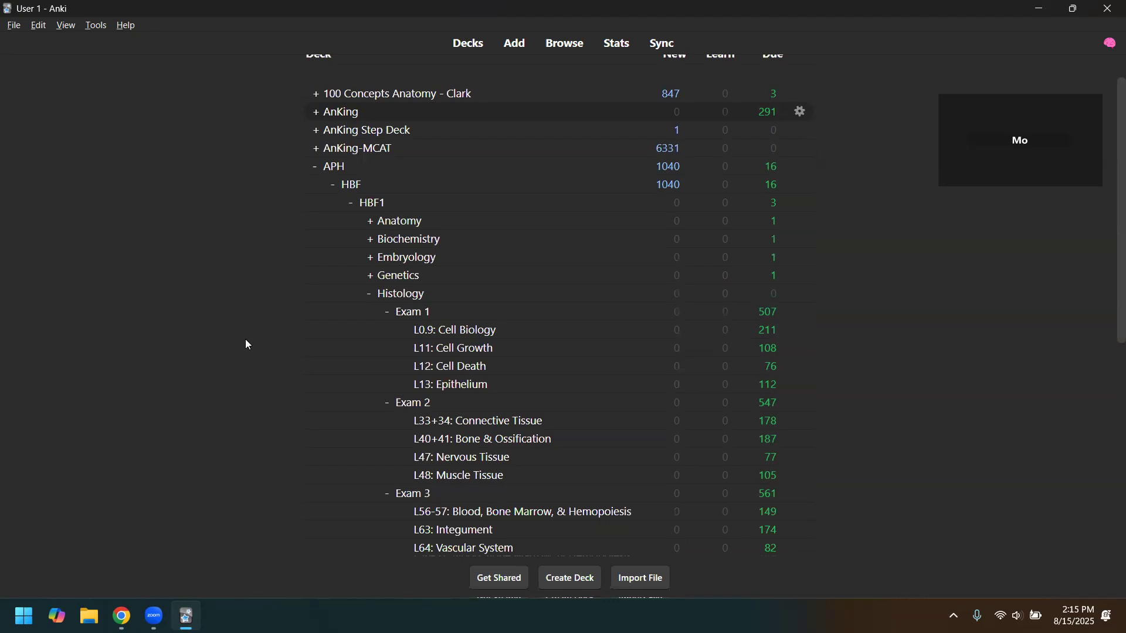
scroll(258, 344, "down", 2)
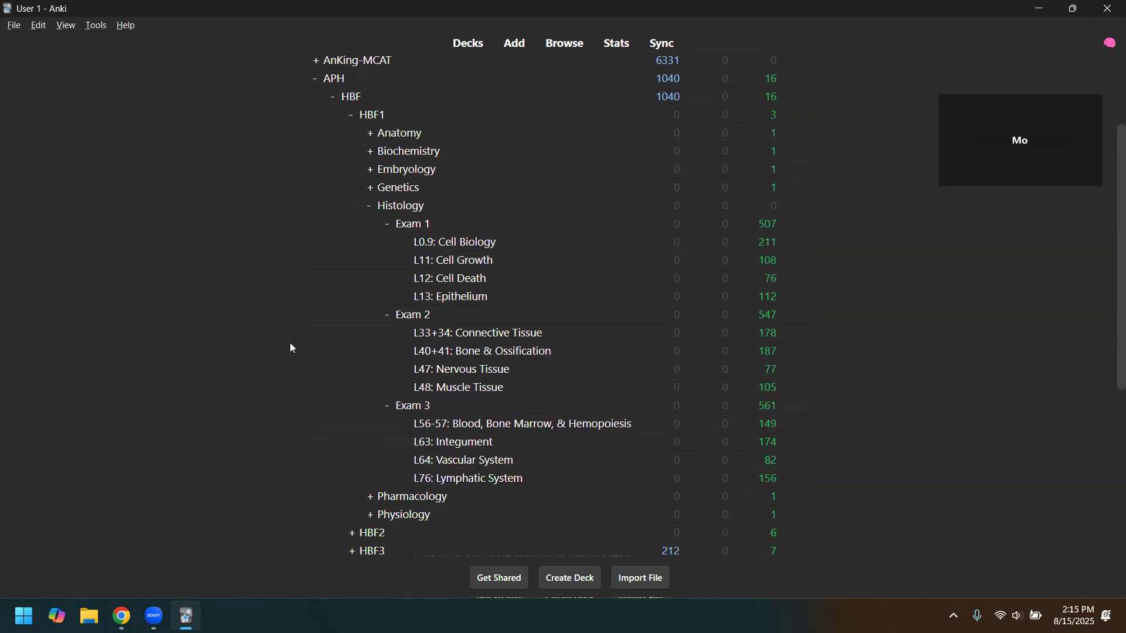
left_click(520, 424)
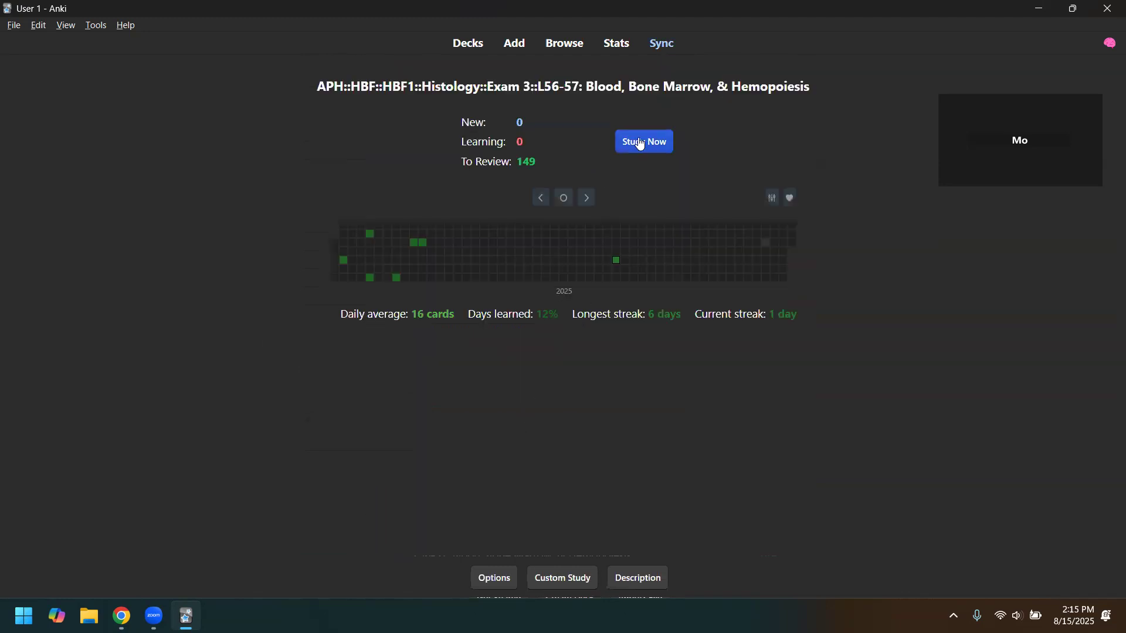
left_click(640, 144)
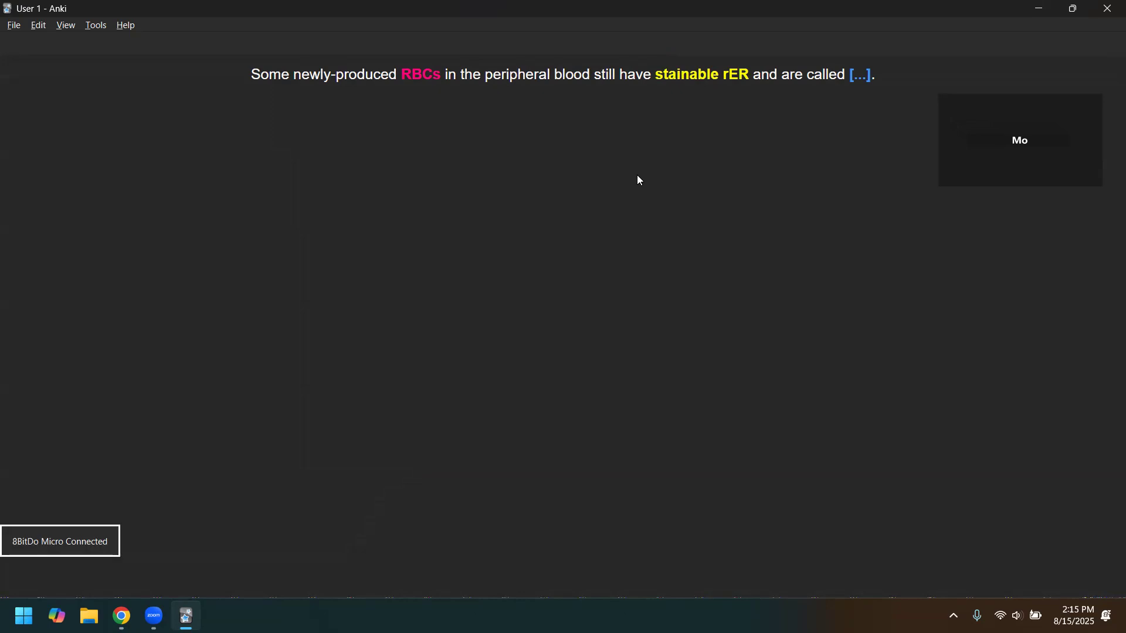
- Reveal four consecutive study cards and add each to the Quick Add Stack, grading the first three to advance
key("space")
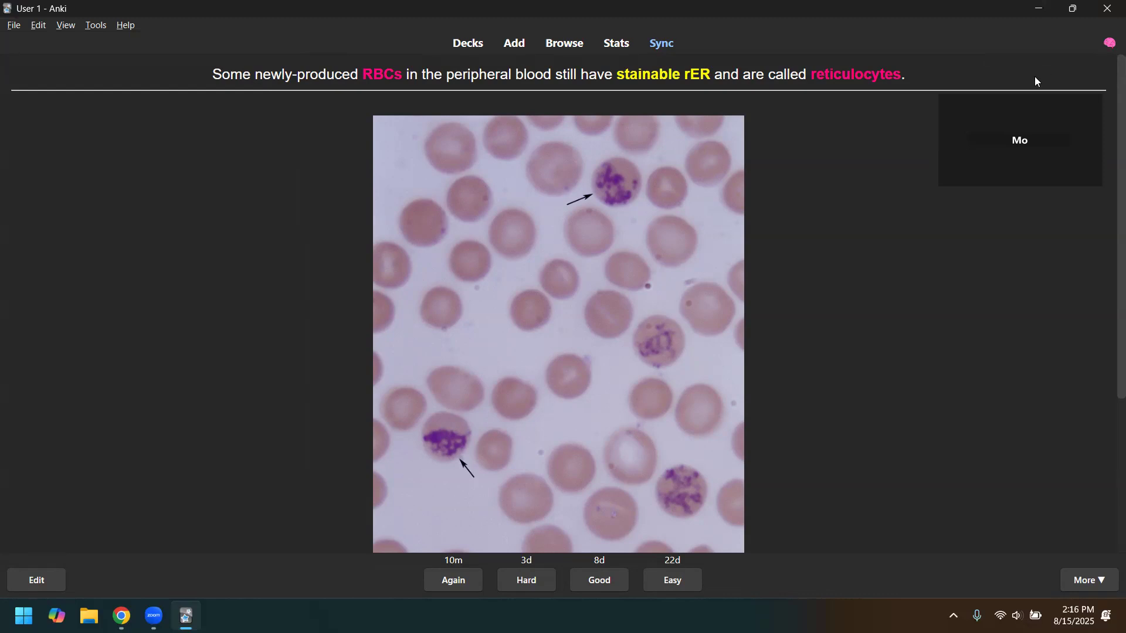
key("ctrl+alt+q")
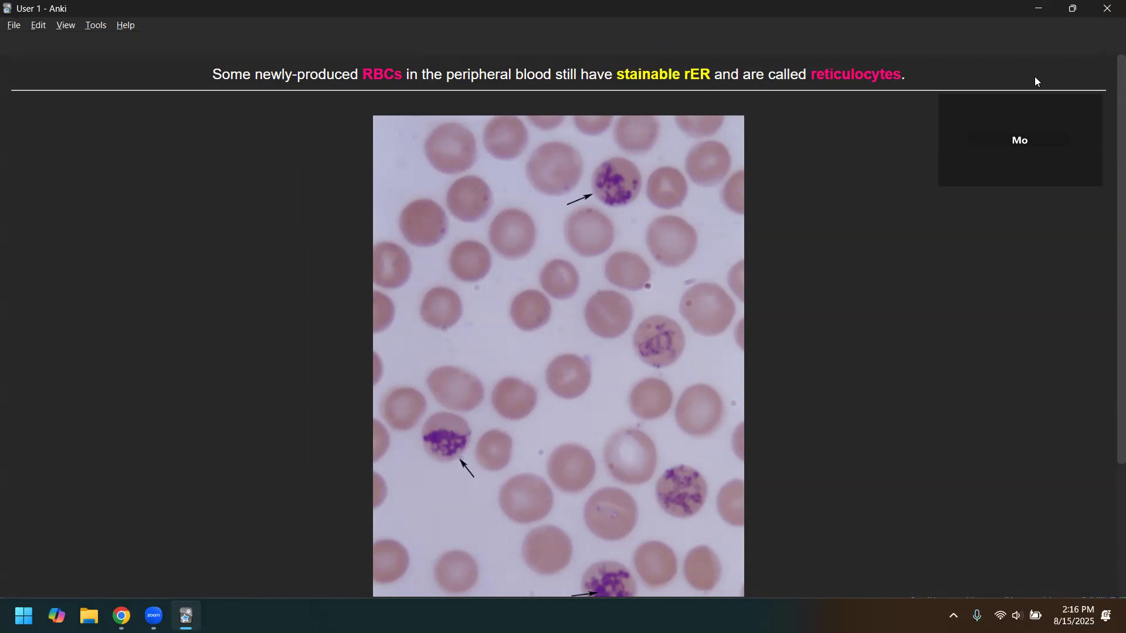
key("space")
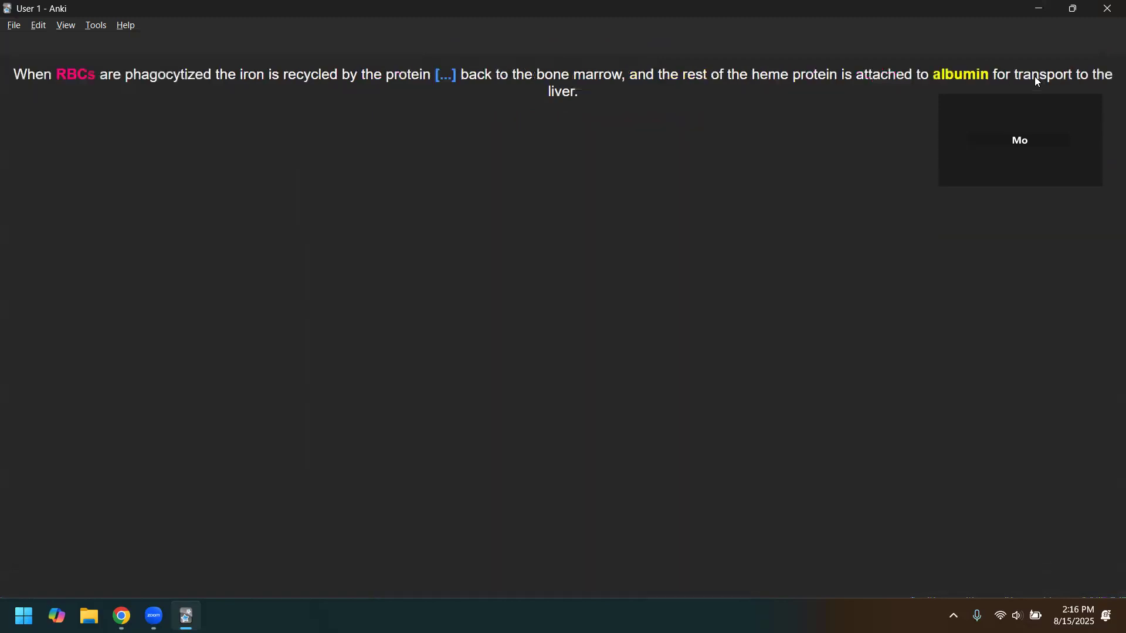
key("space")
key("space")
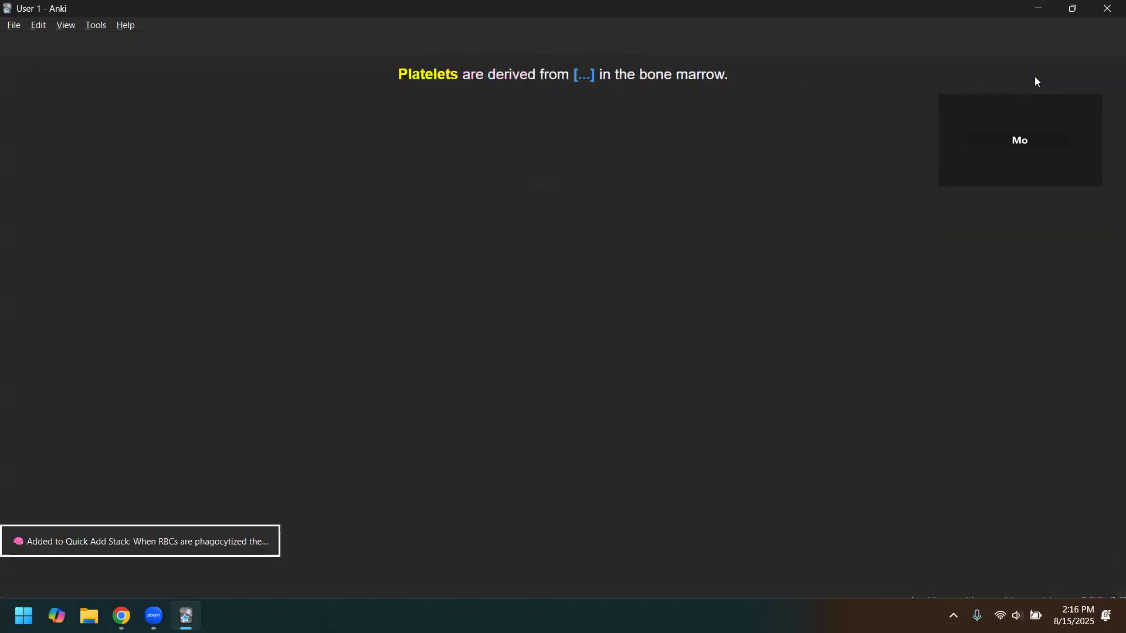
key("space")
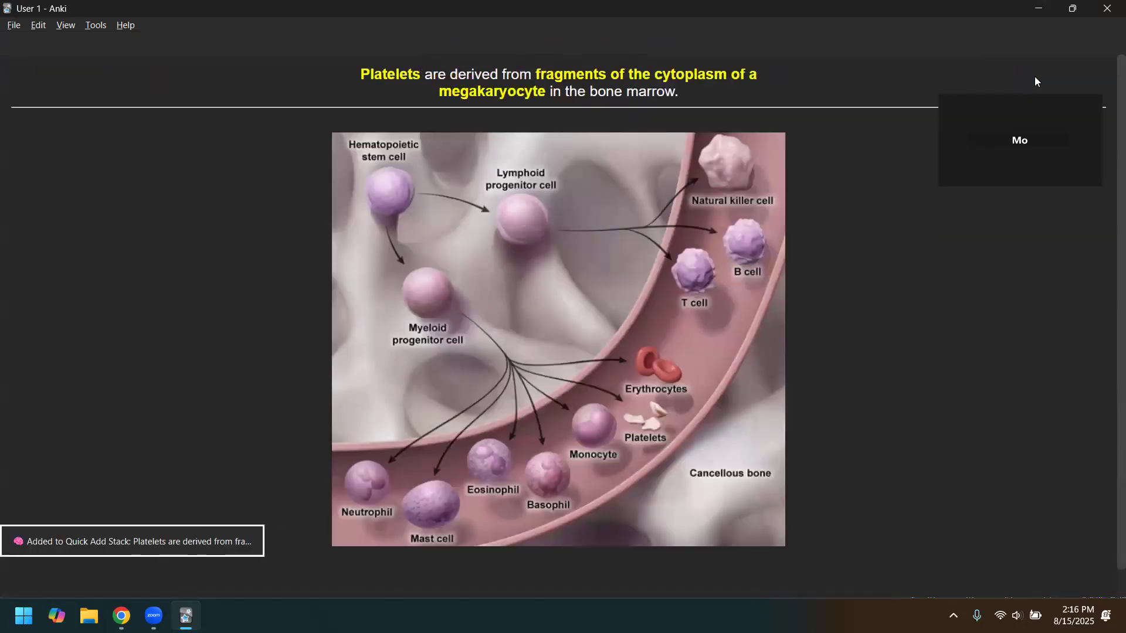
key("space")
key("space")
key("space")
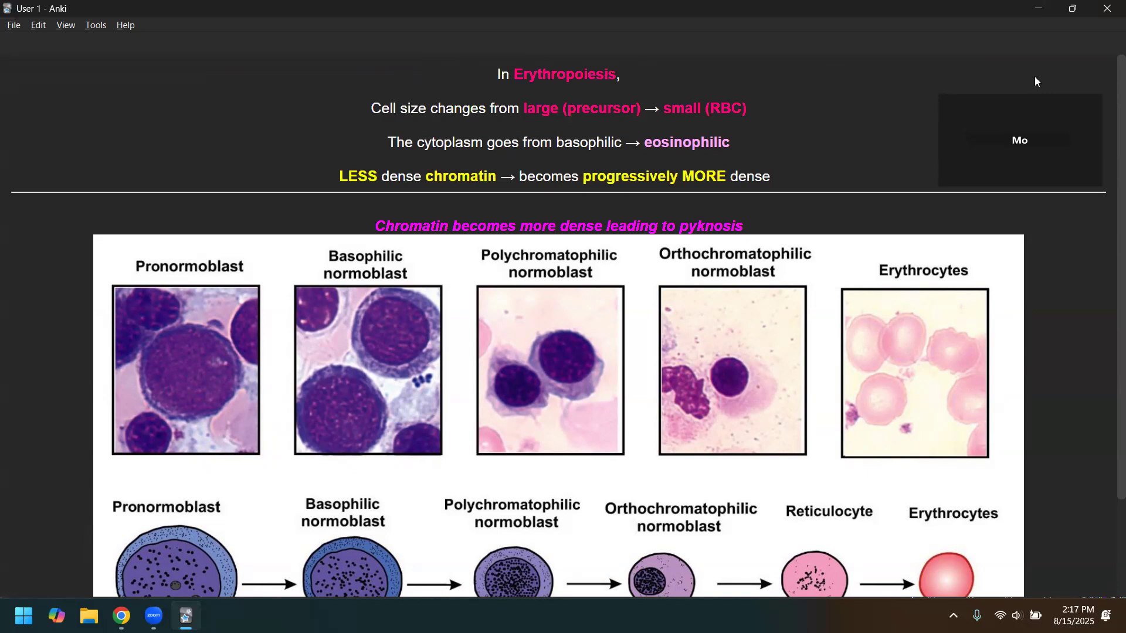
mouse_move(1106, 39)
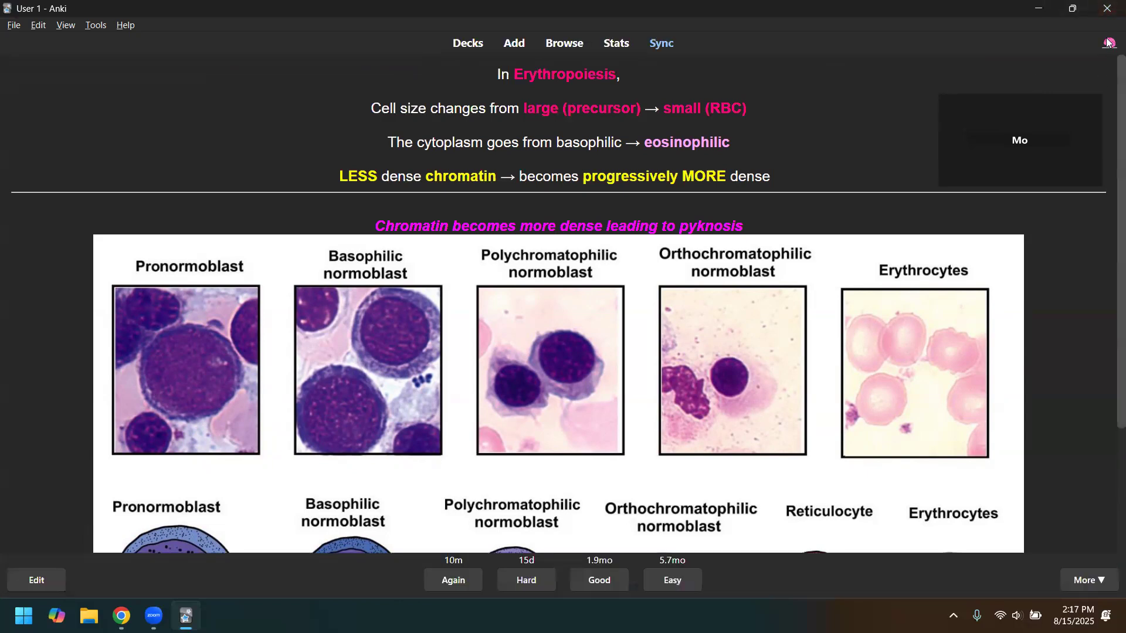
- Return to the deck list, open the Memory Palace Manager and enlarge its window to show the Quick Add Stack entries
left_click(463, 51)
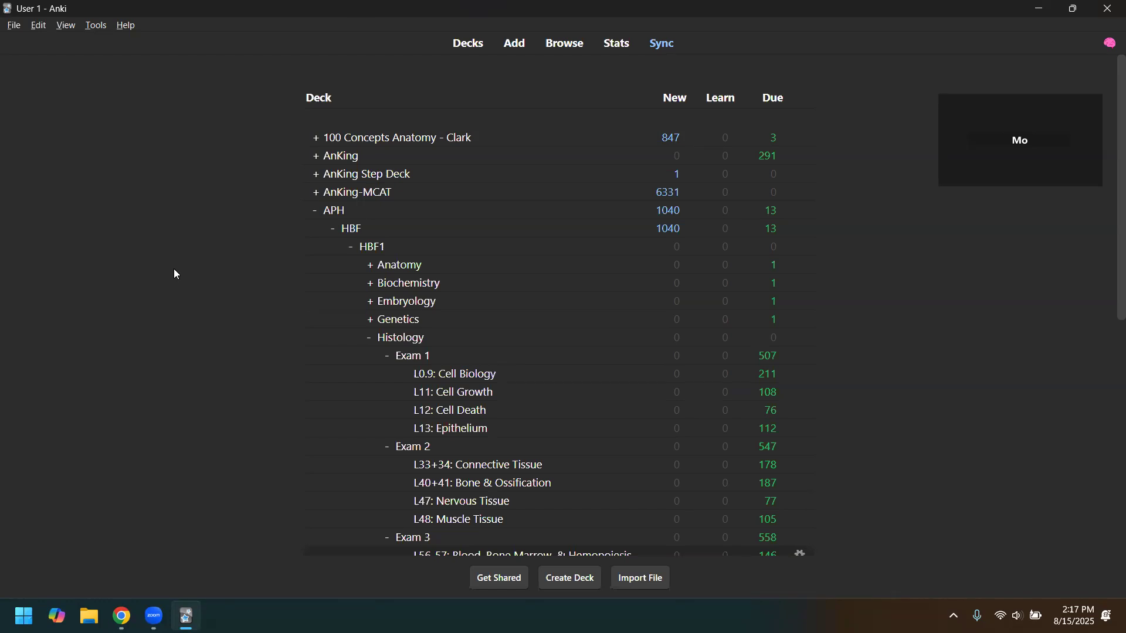
key("alt+t")
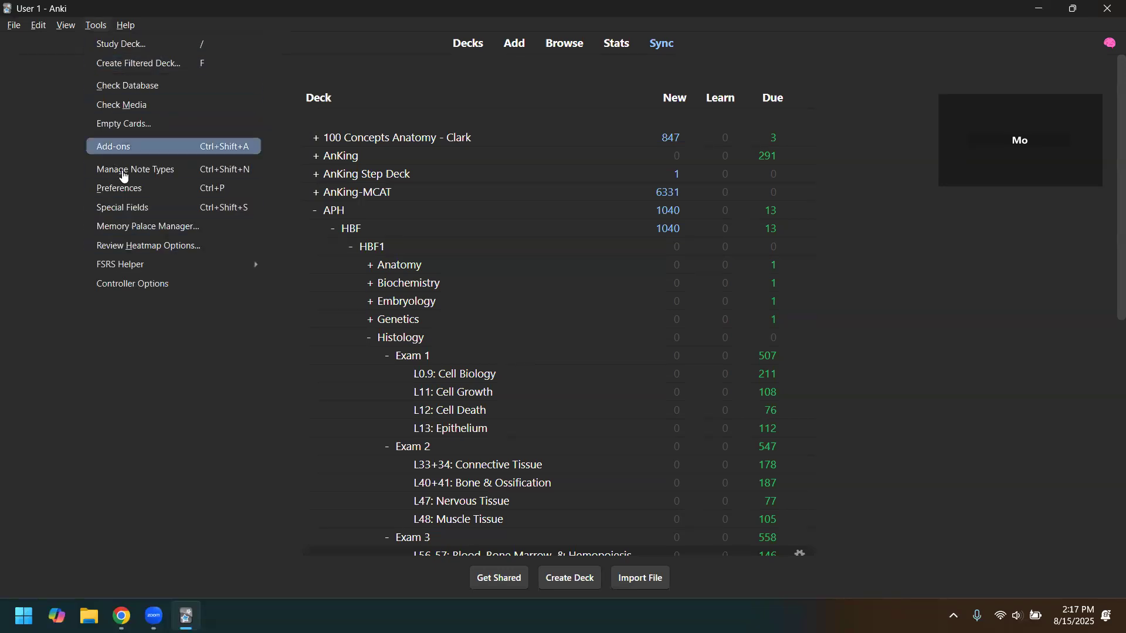
left_click(146, 226)
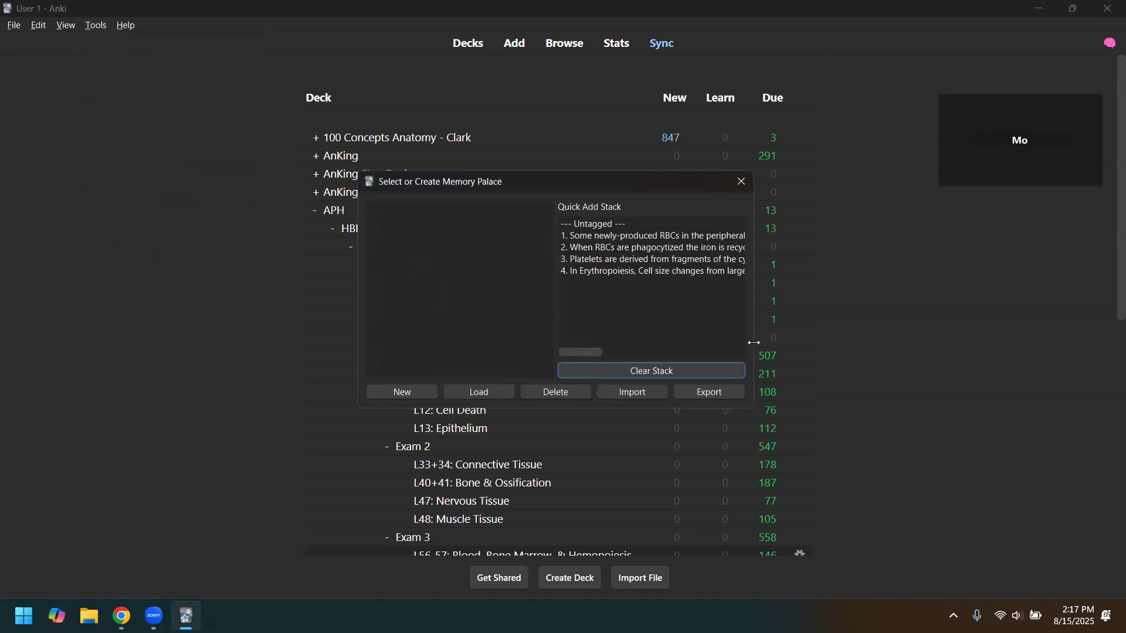
left_click_drag(753, 342, 1000, 342)
left_click_drag(751, 185, 564, 177)
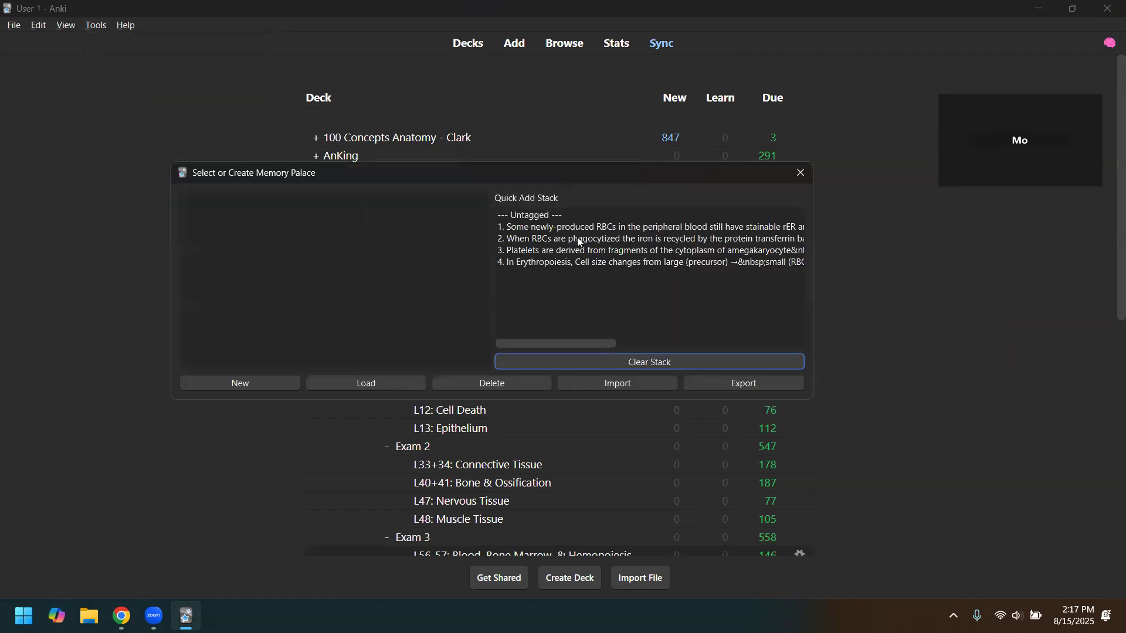
left_click(570, 228)
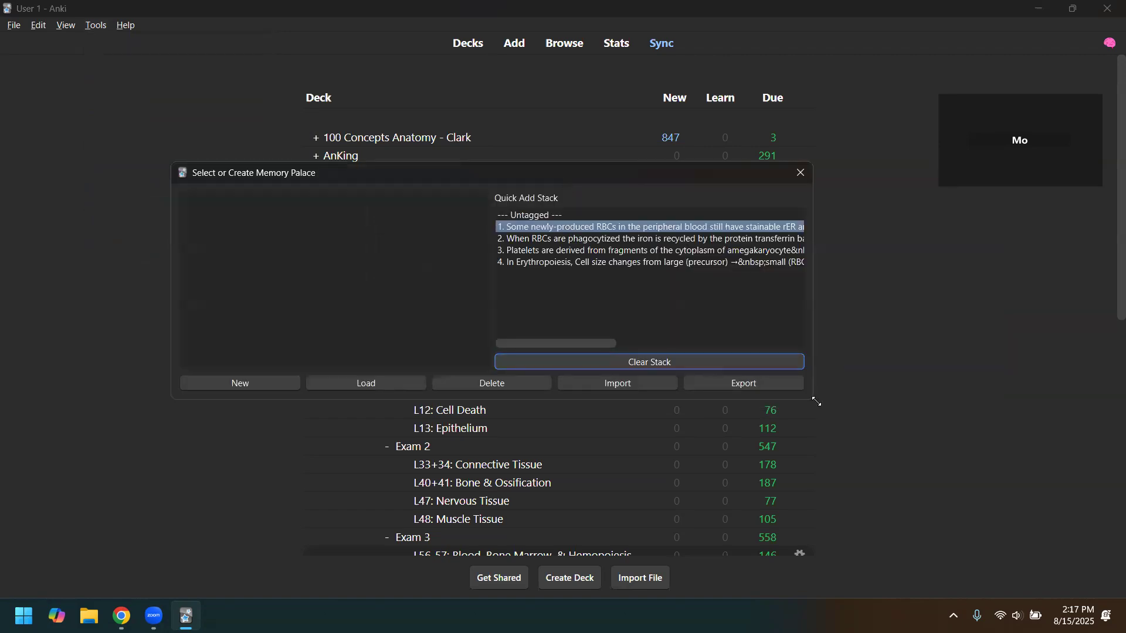
left_click_drag(814, 402, 964, 478)
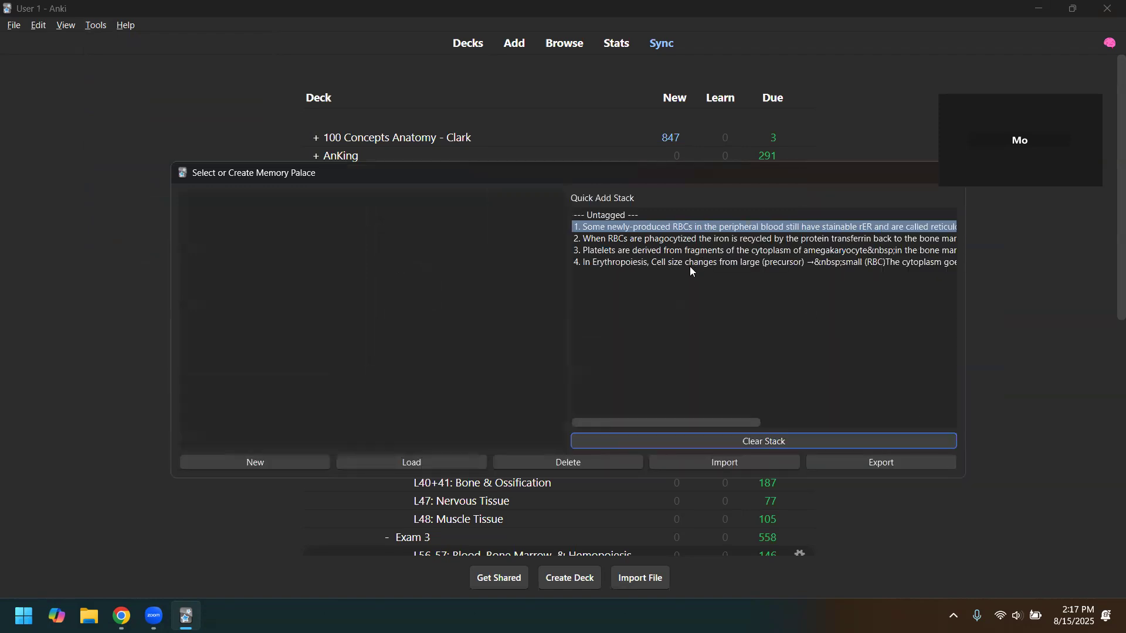
- Inspect the first Quick Add Stack card's fields in the card browser, then return to an enlarged palace manager window
double_click(675, 228)
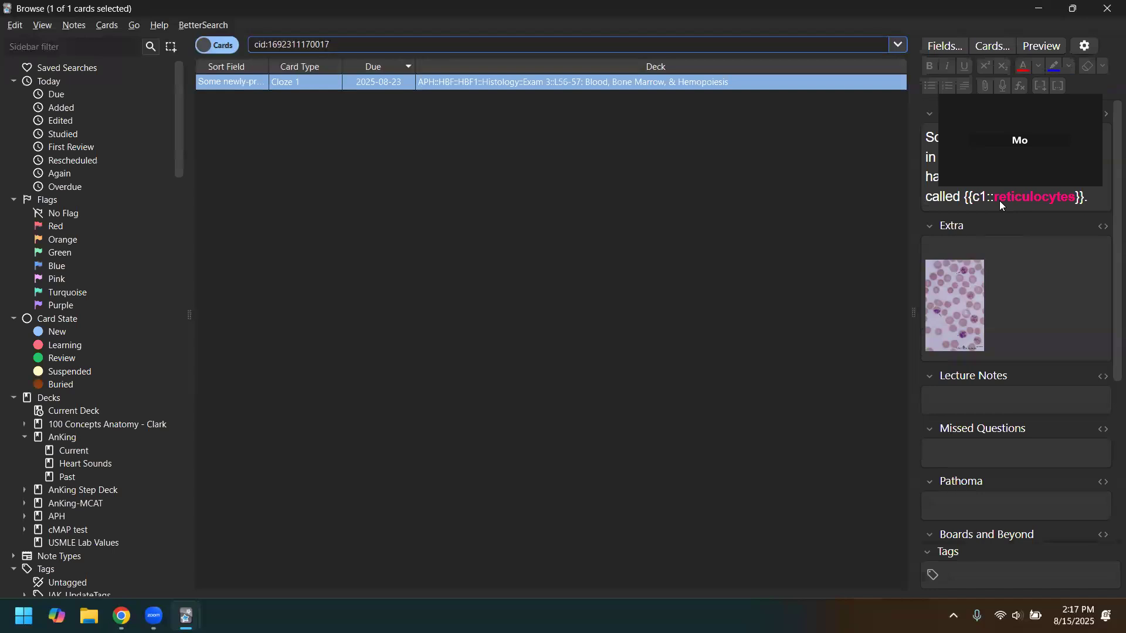
scroll(1024, 362, "down", 5)
scroll(1025, 358, "up", 5)
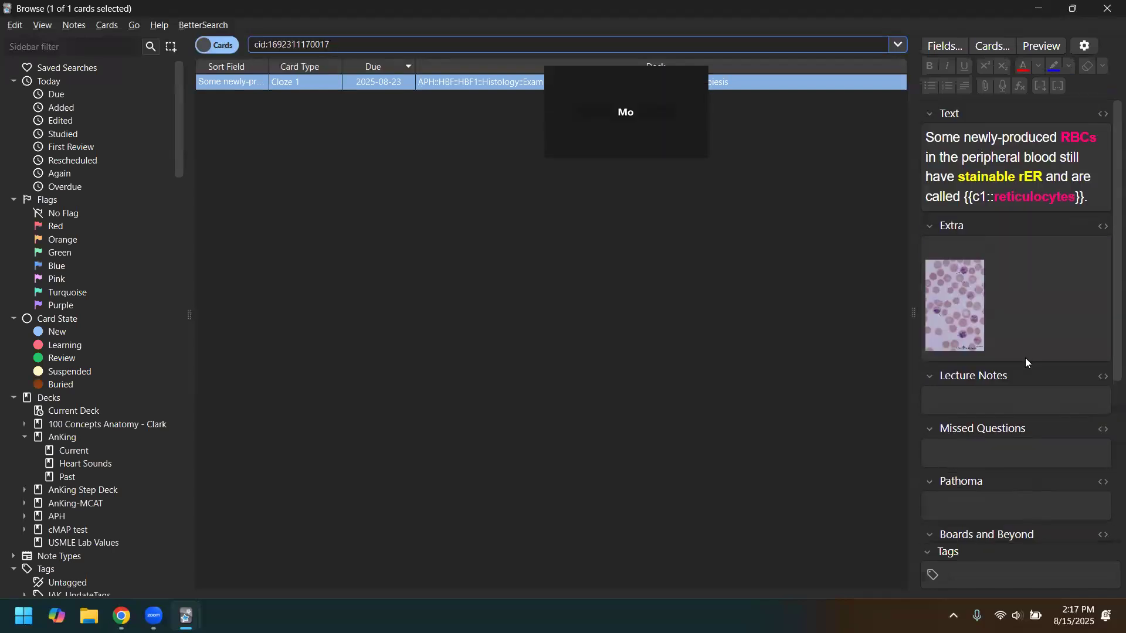
left_click(1108, 8)
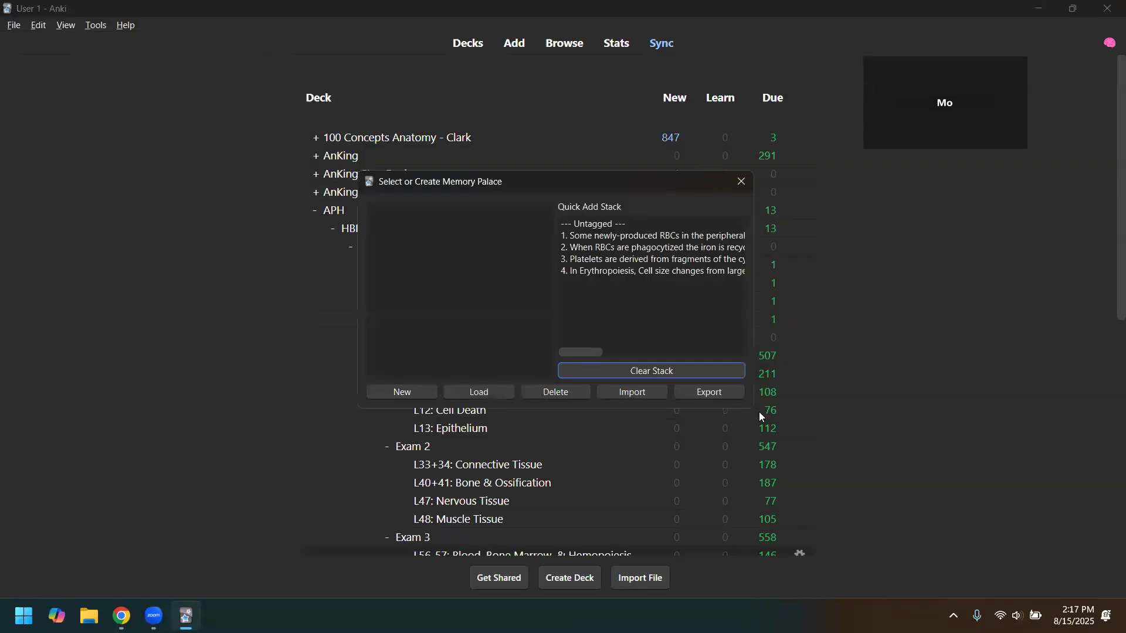
left_click_drag(754, 408, 997, 467)
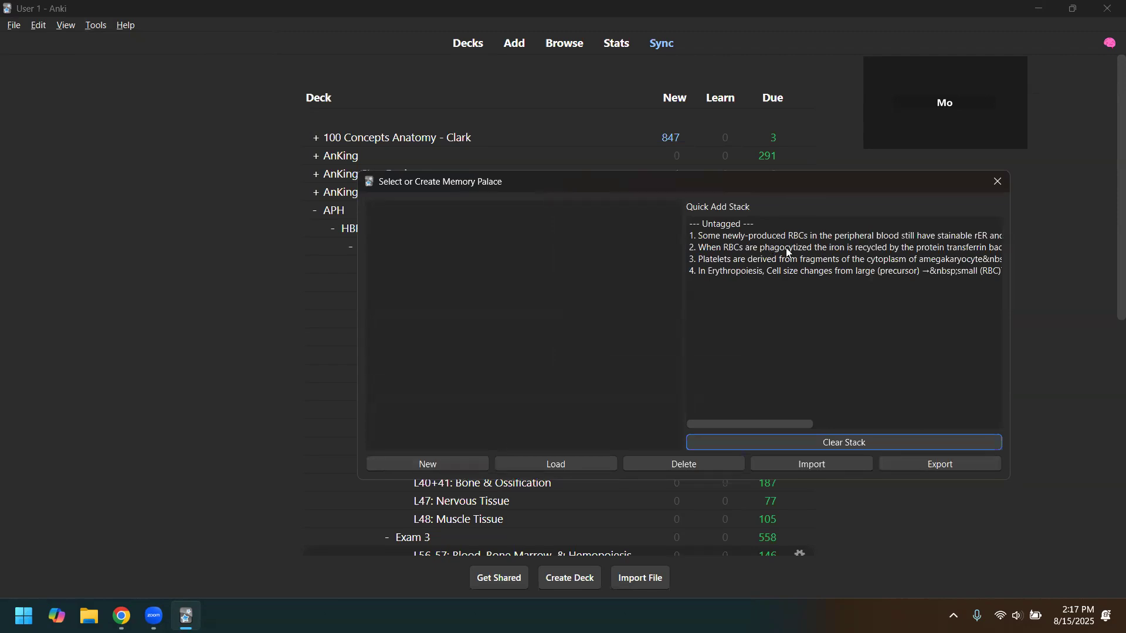
- Create a new memory palace named "RBCs" with the setting "Royal Blood Circus"
left_click(458, 472)
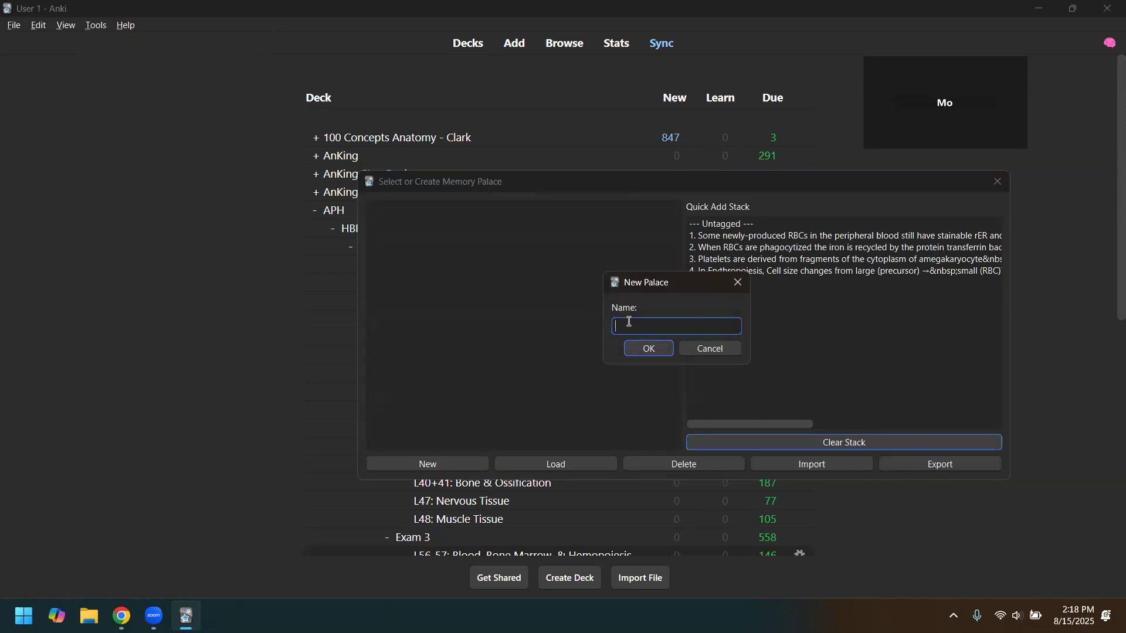
type("RBCs")
left_click(652, 357)
type("Royal Blood Circus")
left_click(649, 349)
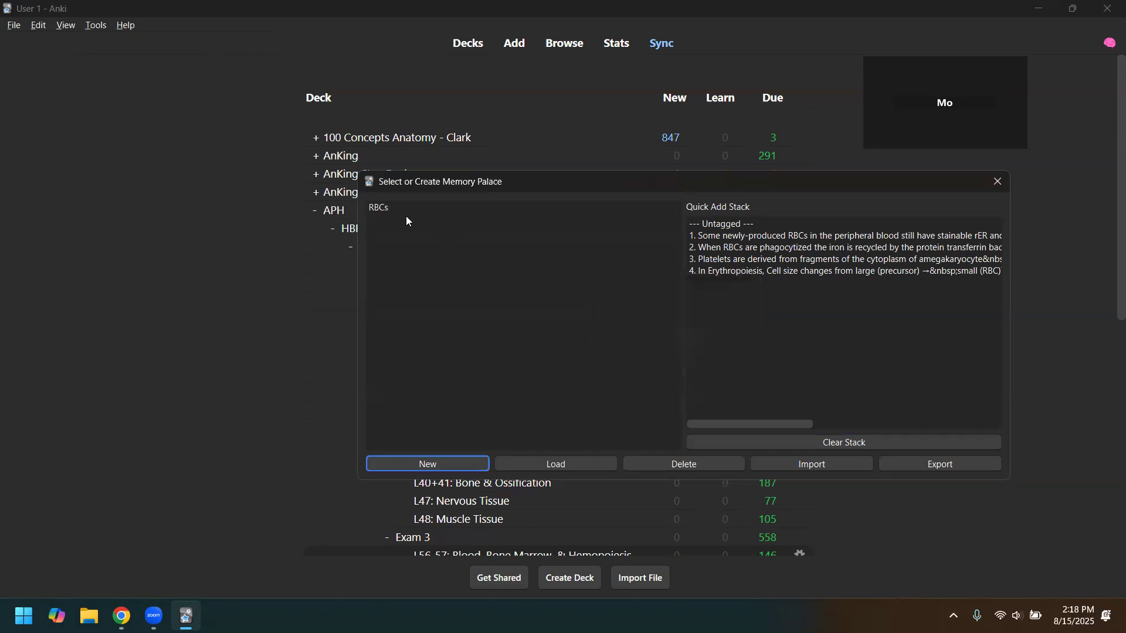
- Assign the first Quick Add Stack card, about reticulocytes, to the RBCs palace with its locus icon left blank
left_click(399, 209)
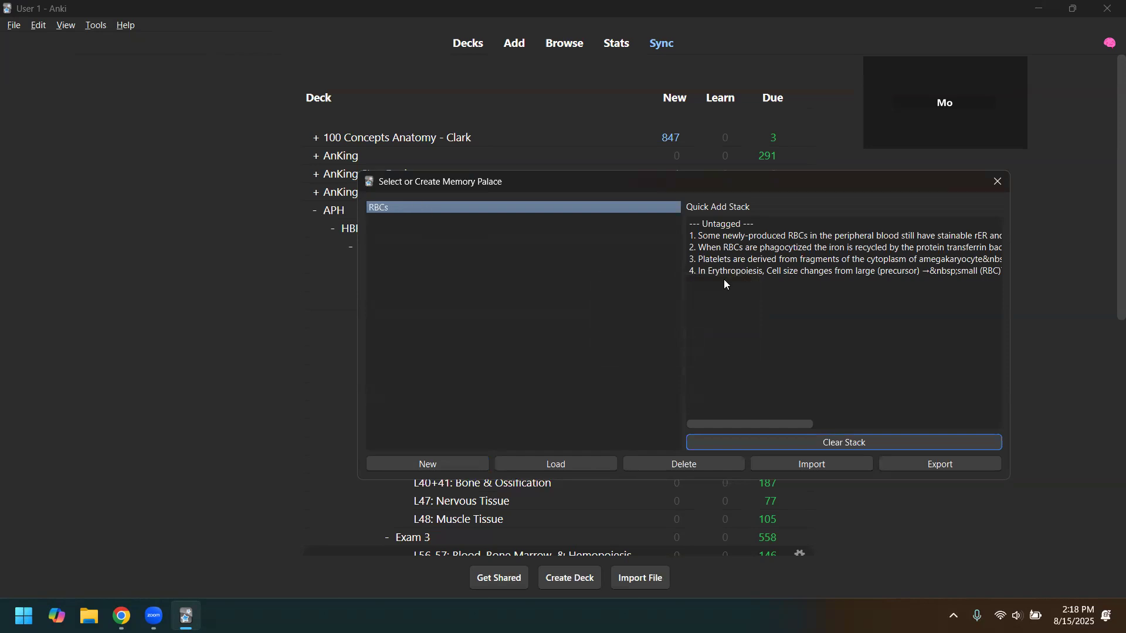
left_click(738, 238)
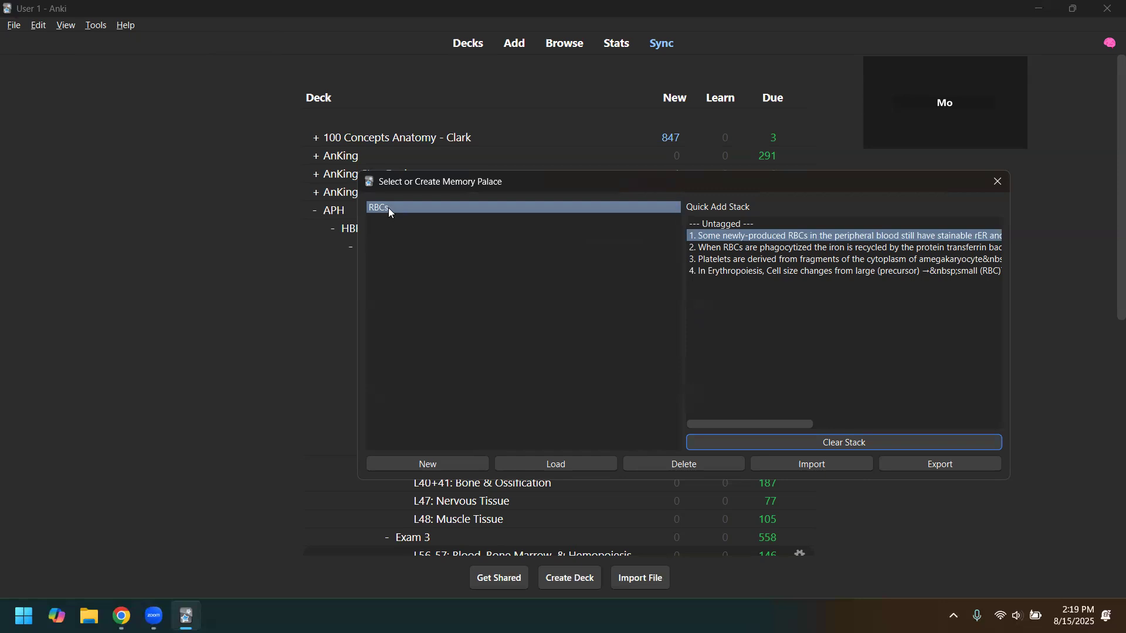
double_click(539, 207)
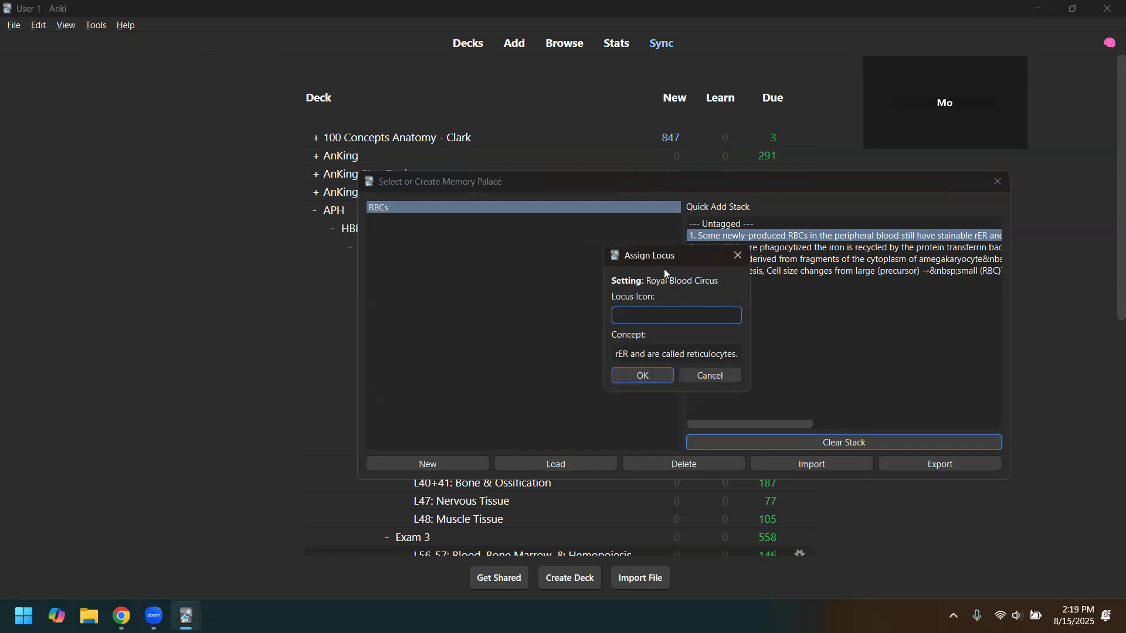
left_click_drag(671, 260, 573, 263)
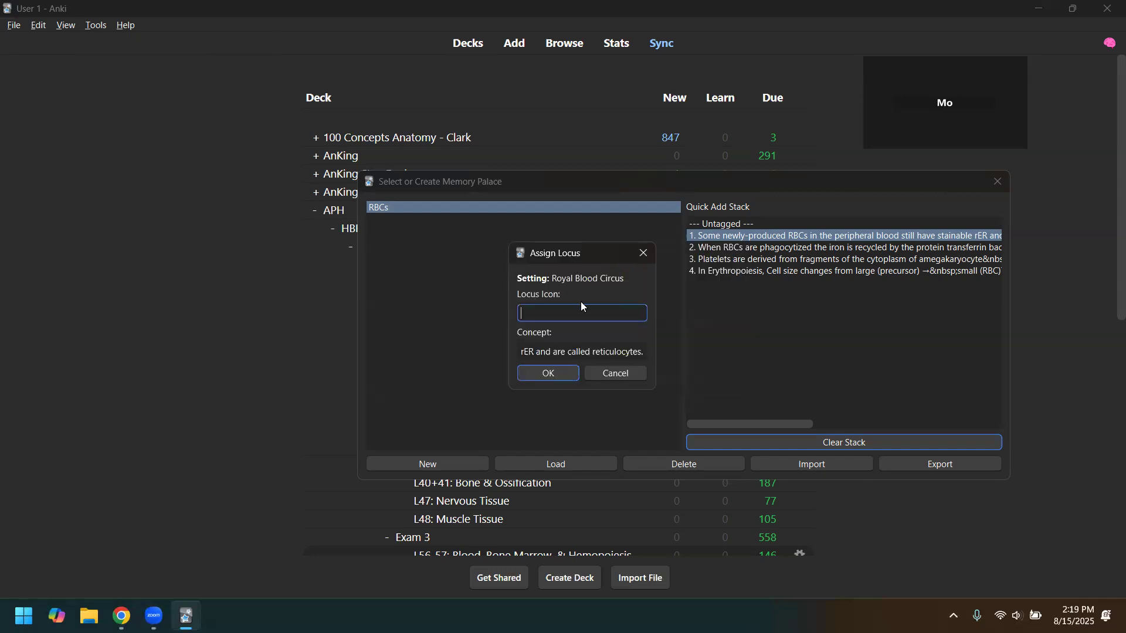
left_click_drag(604, 352, 666, 362)
left_click(582, 351)
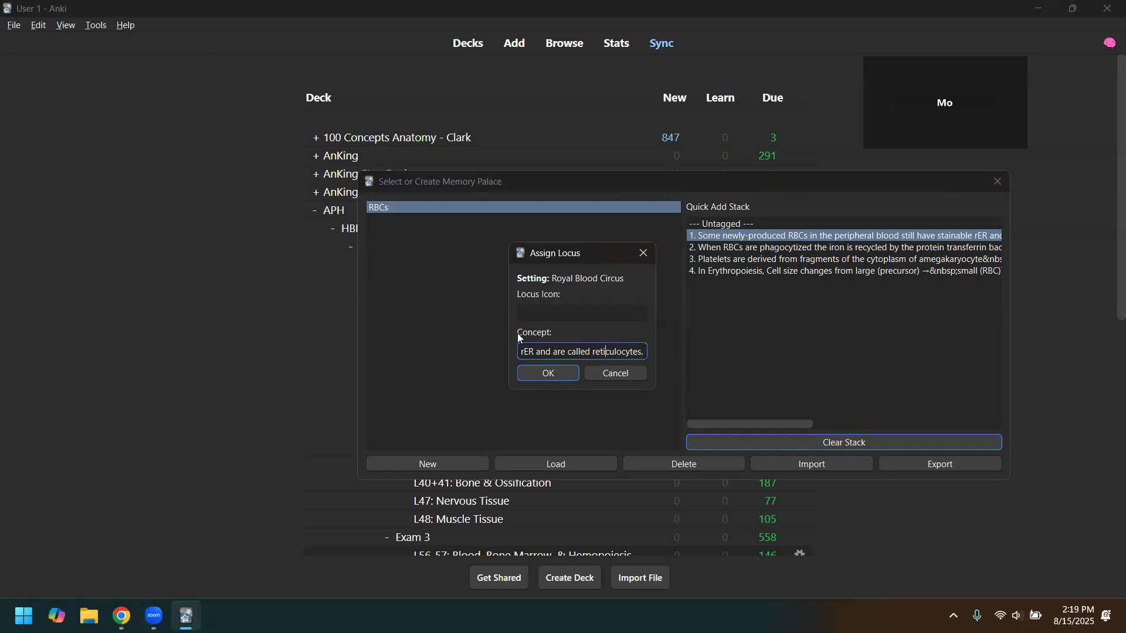
left_click(556, 312)
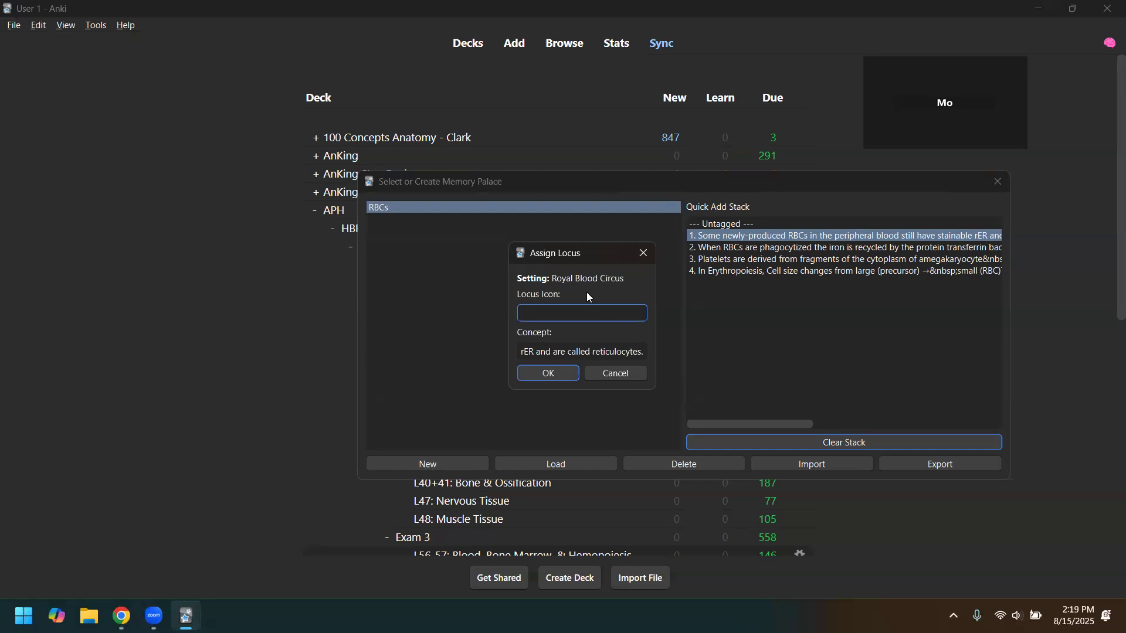
left_click(546, 375)
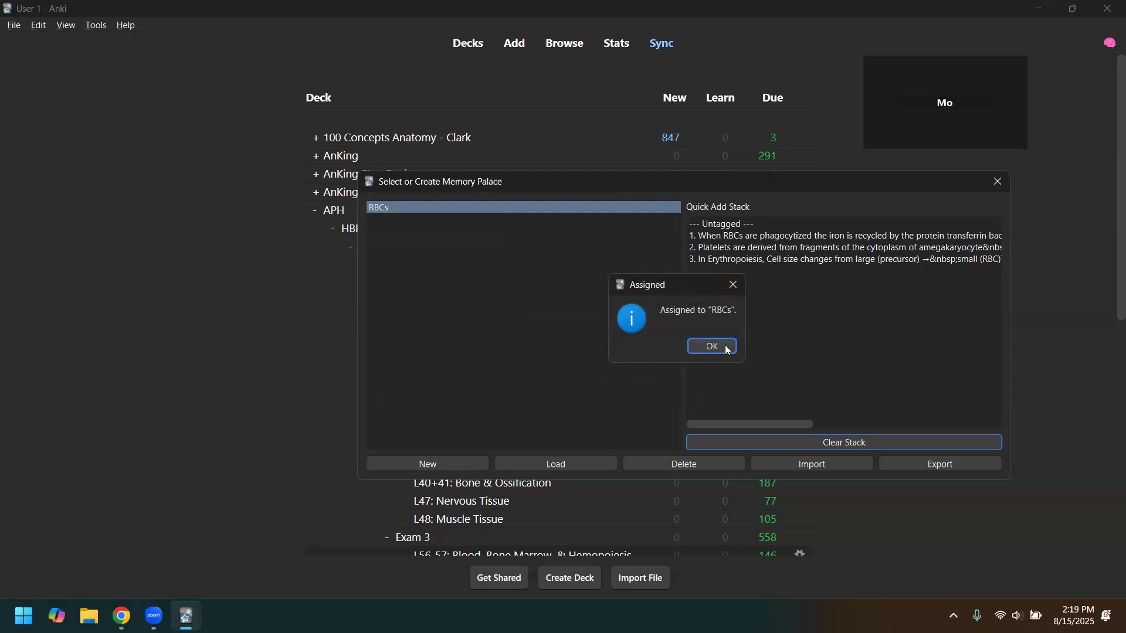
left_click(724, 349)
- Assign the three remaining Quick Add Stack cards to the RBCs palace, leaving each locus icon blank
left_click_drag(732, 237, 507, 209)
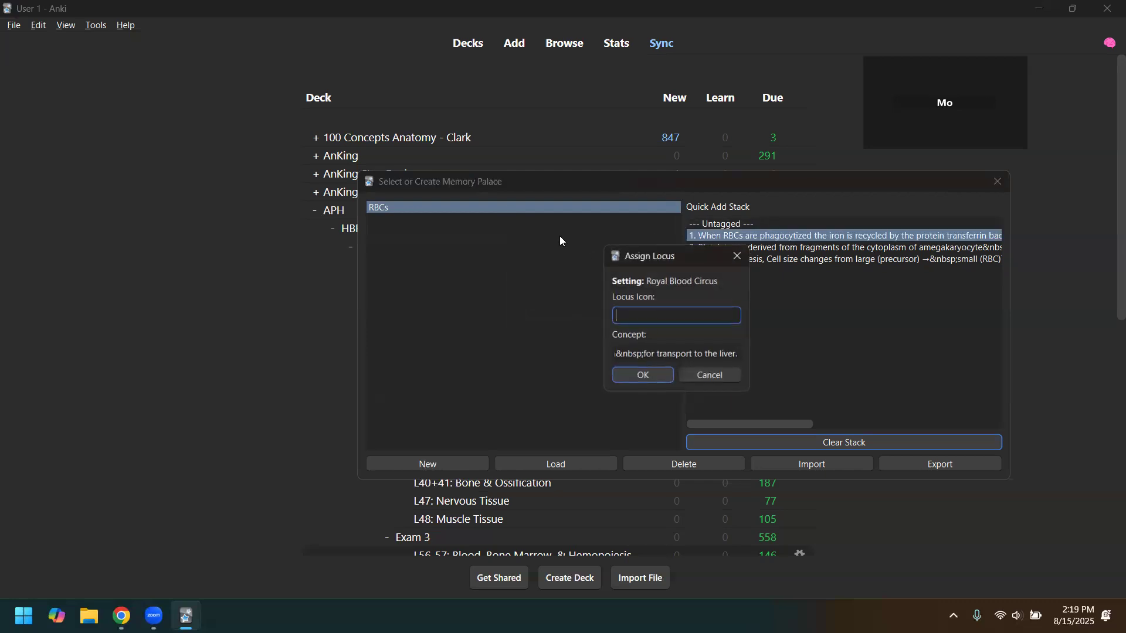
left_click(648, 375)
left_click(711, 346)
left_click_drag(710, 236, 527, 210)
left_click(644, 375)
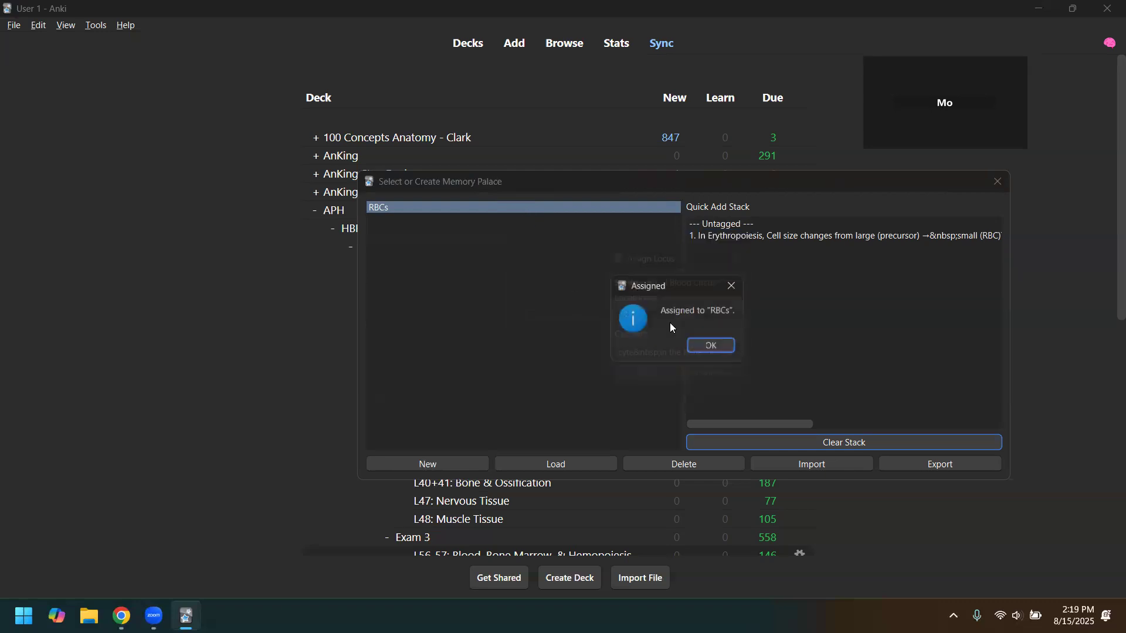
left_click(731, 286)
left_click_drag(727, 236, 560, 212)
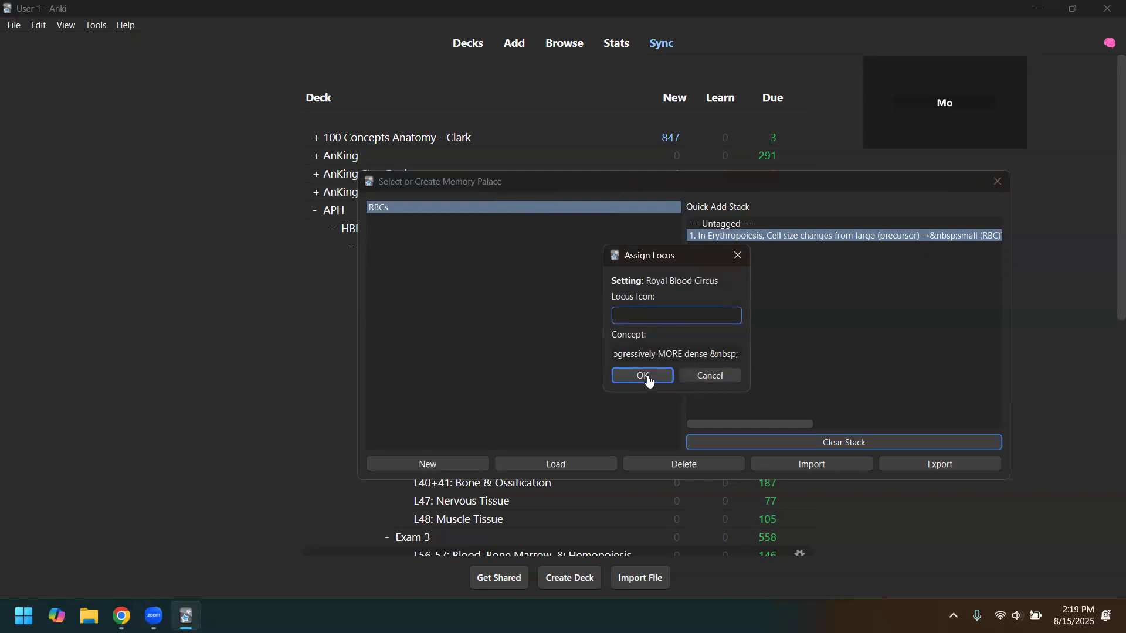
left_click(644, 376)
left_click(725, 350)
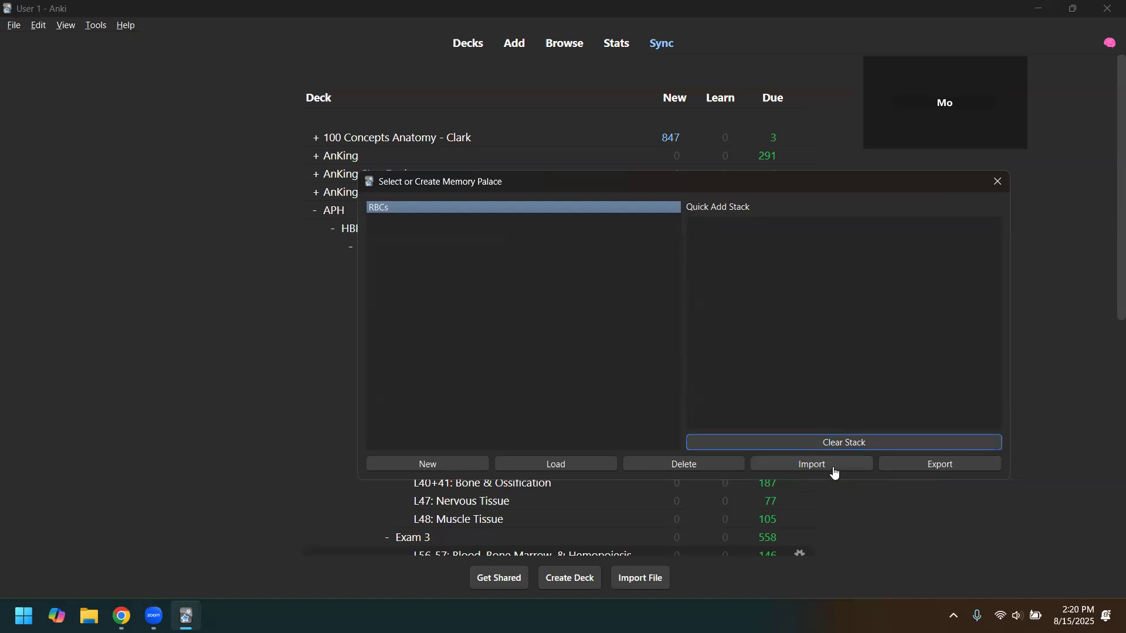
- Load the RBCs palace for editing and look over its setting and loci relationships
left_click(600, 467)
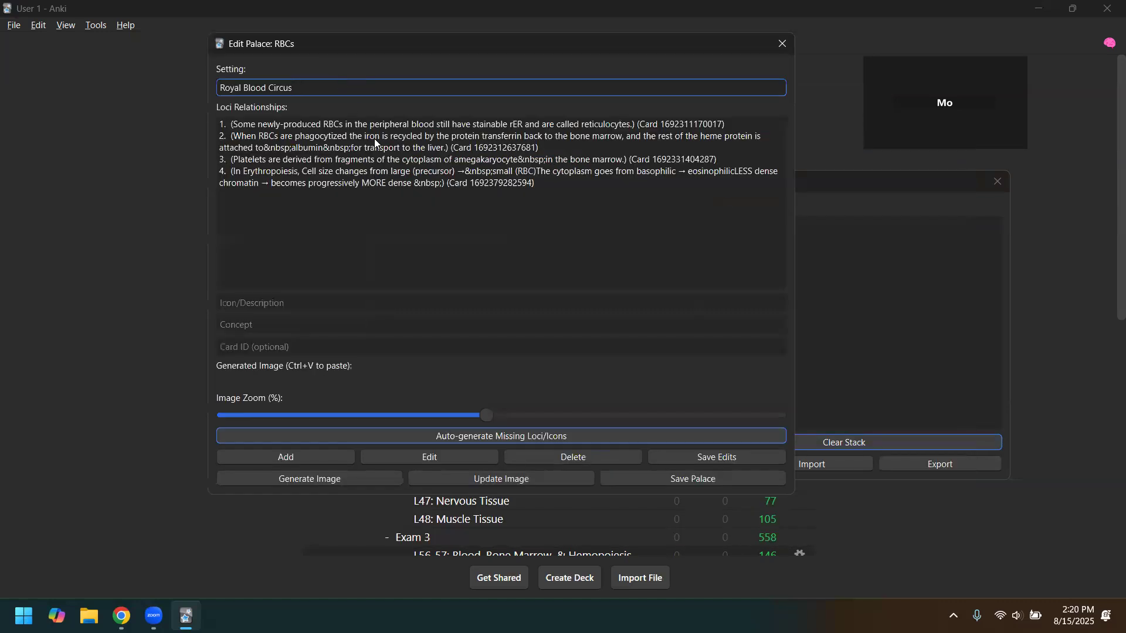
left_click(374, 136)
left_click_drag(365, 121, 369, 185)
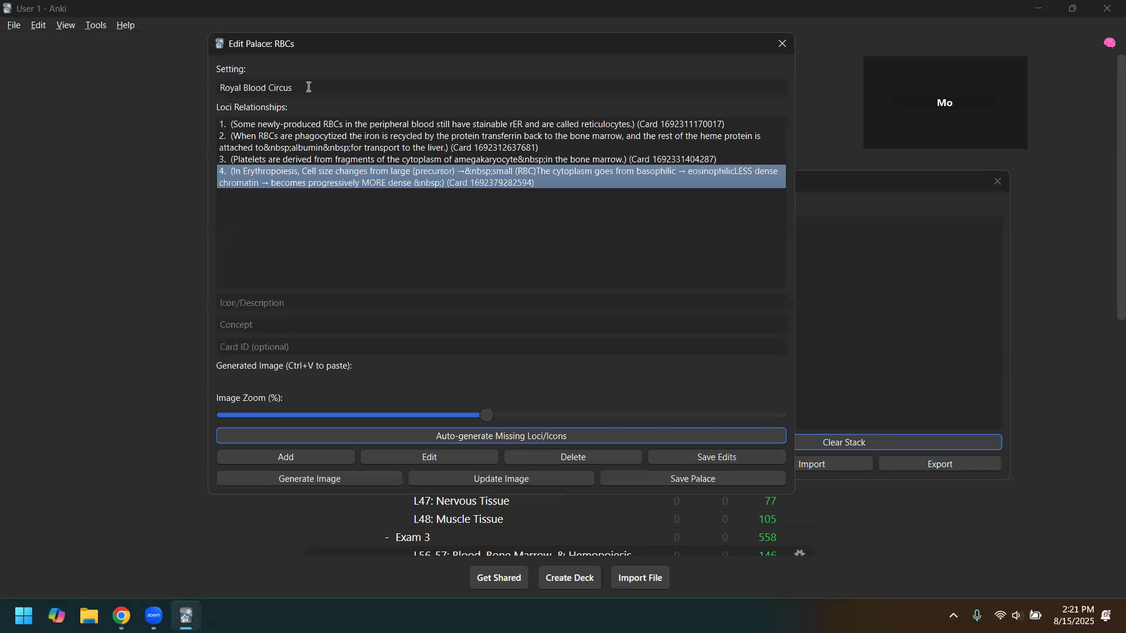
left_click_drag(308, 87, 192, 87)
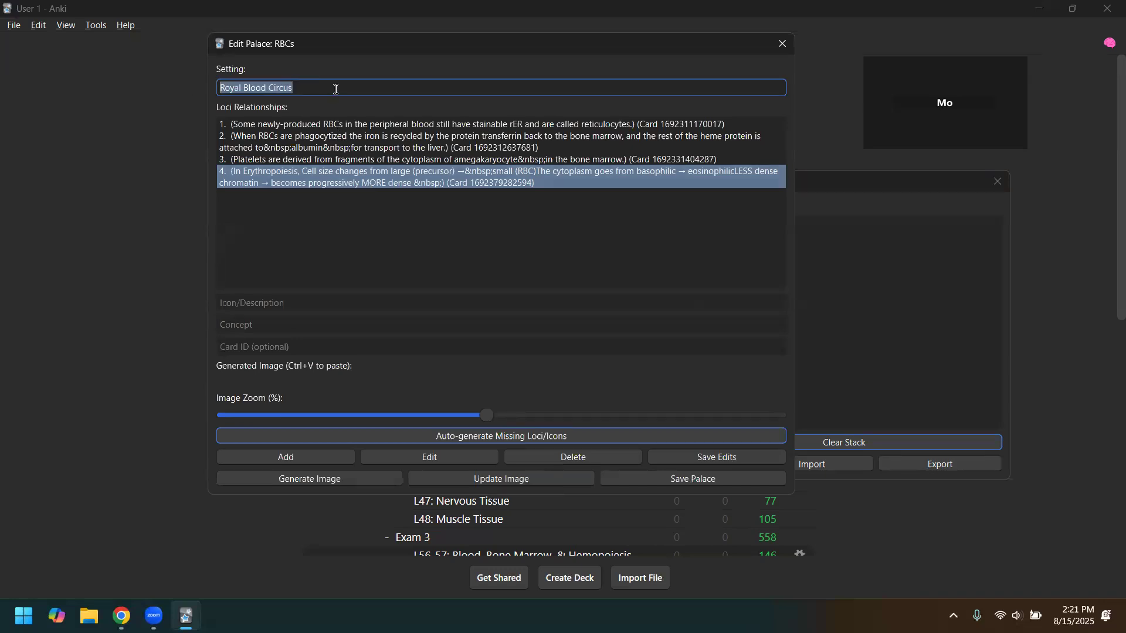
left_click(413, 180)
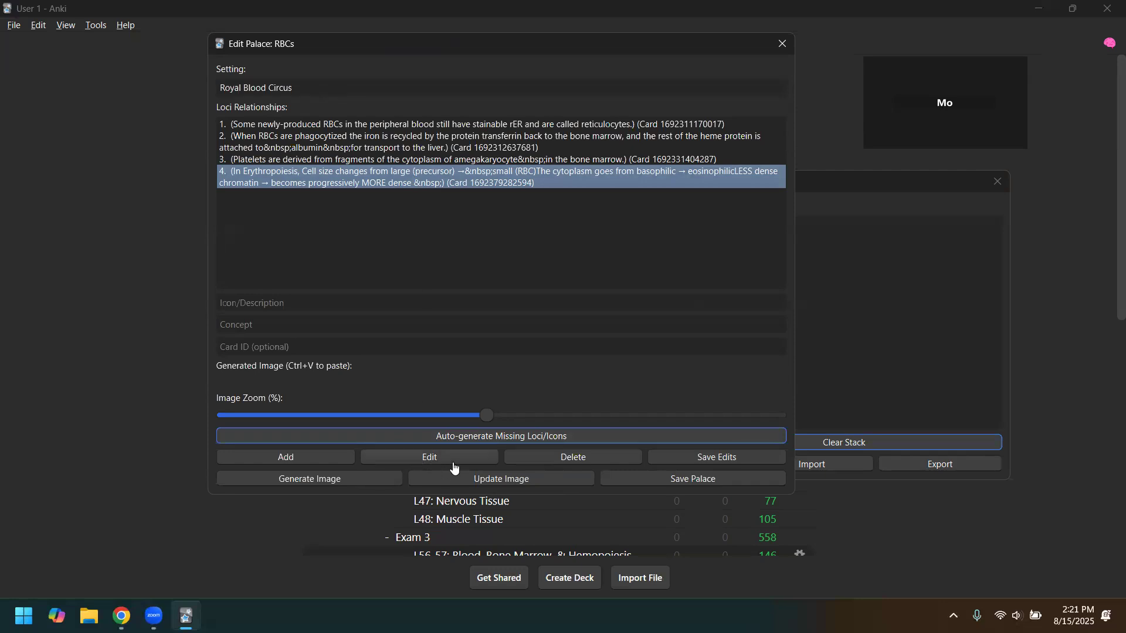
- Open the fourth locus, about erythropoiesis, for editing, check its icon and concept fields, and save it with the icon description blank
left_click(409, 464)
left_click_drag(360, 328, 288, 316)
left_click(362, 303)
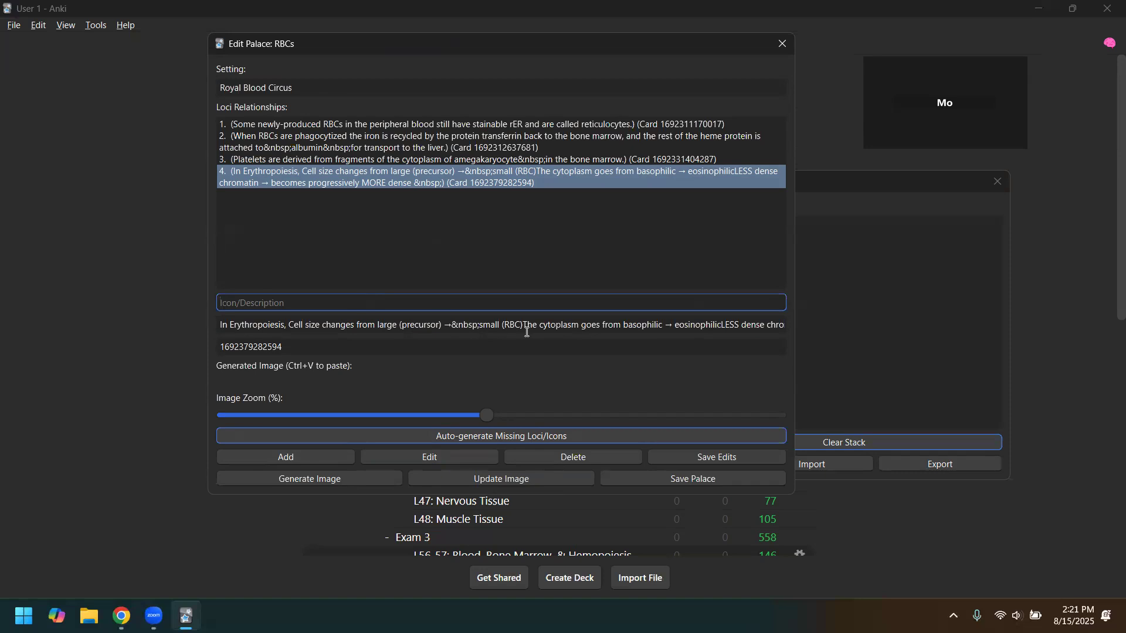
left_click_drag(523, 327, 795, 326)
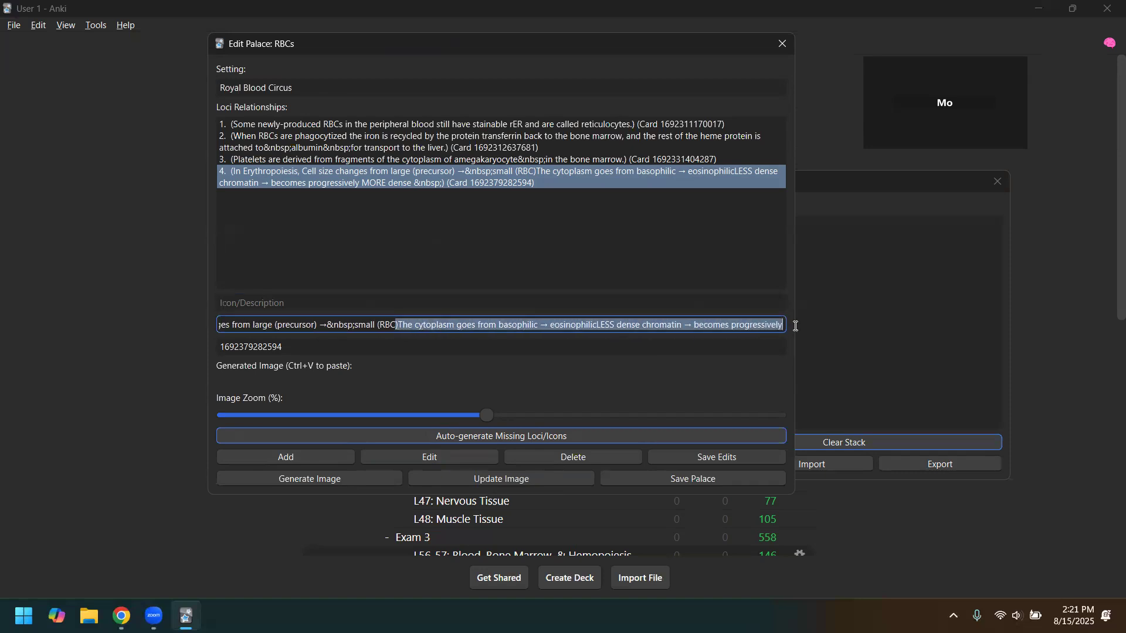
left_click(693, 306)
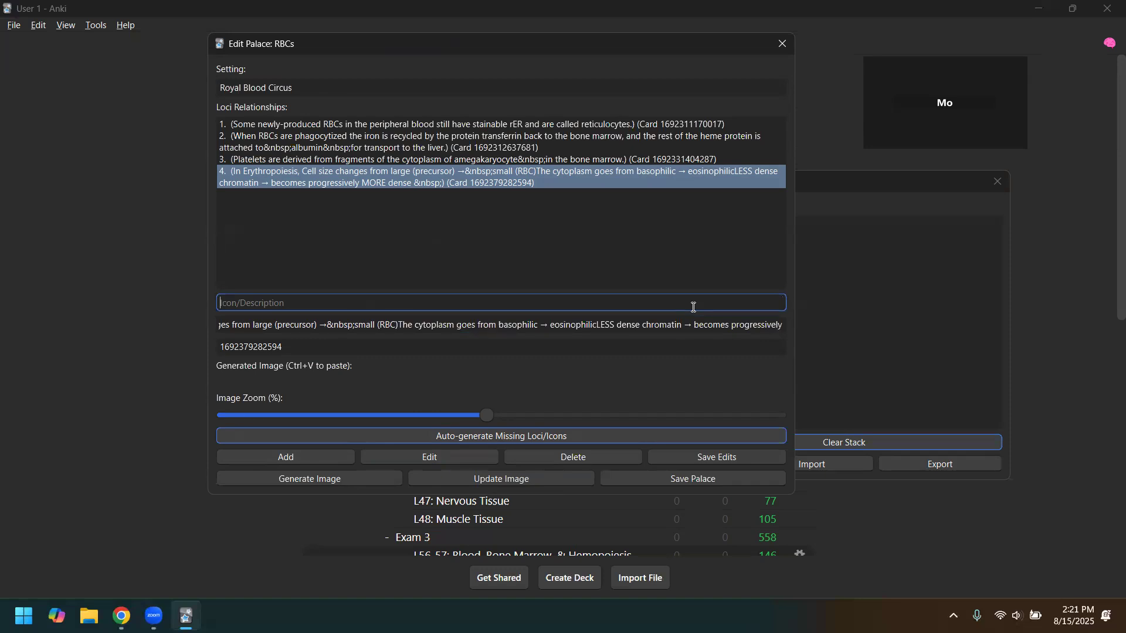
left_click(721, 457)
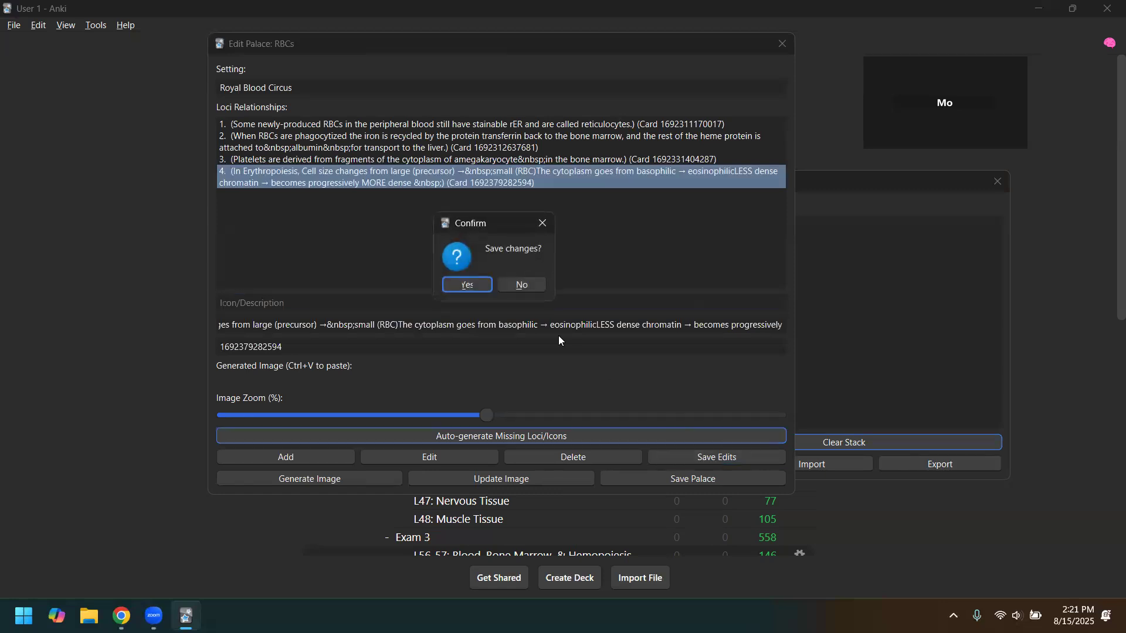
left_click(466, 285)
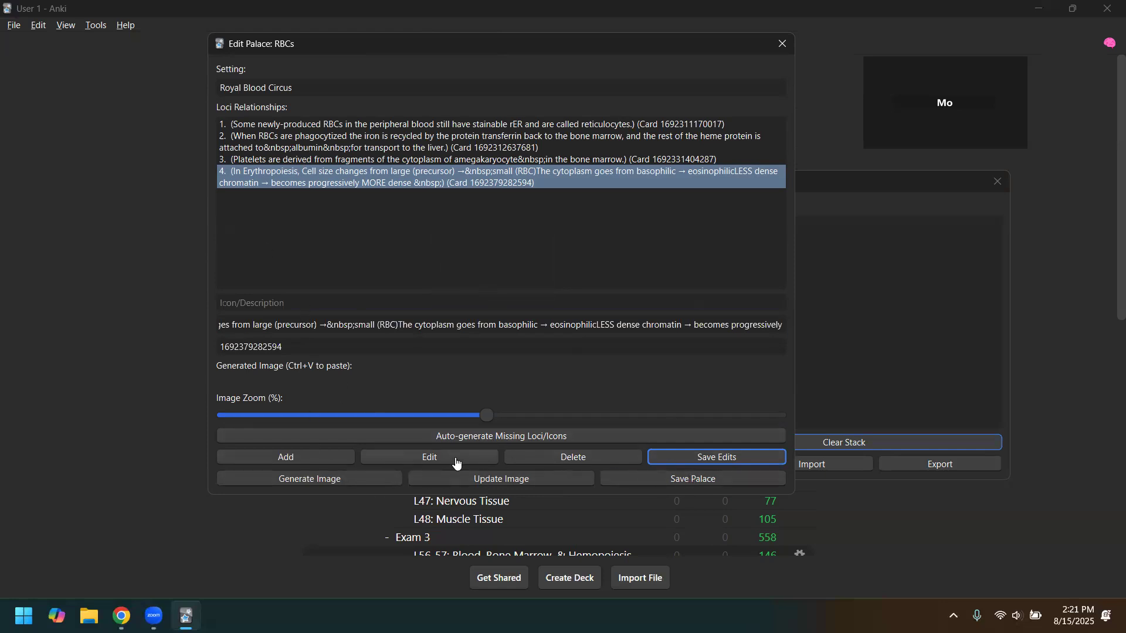
- Clear the erythropoiesis concept and the card ID from the locus entry fields
left_click(309, 183)
triple_click(406, 327)
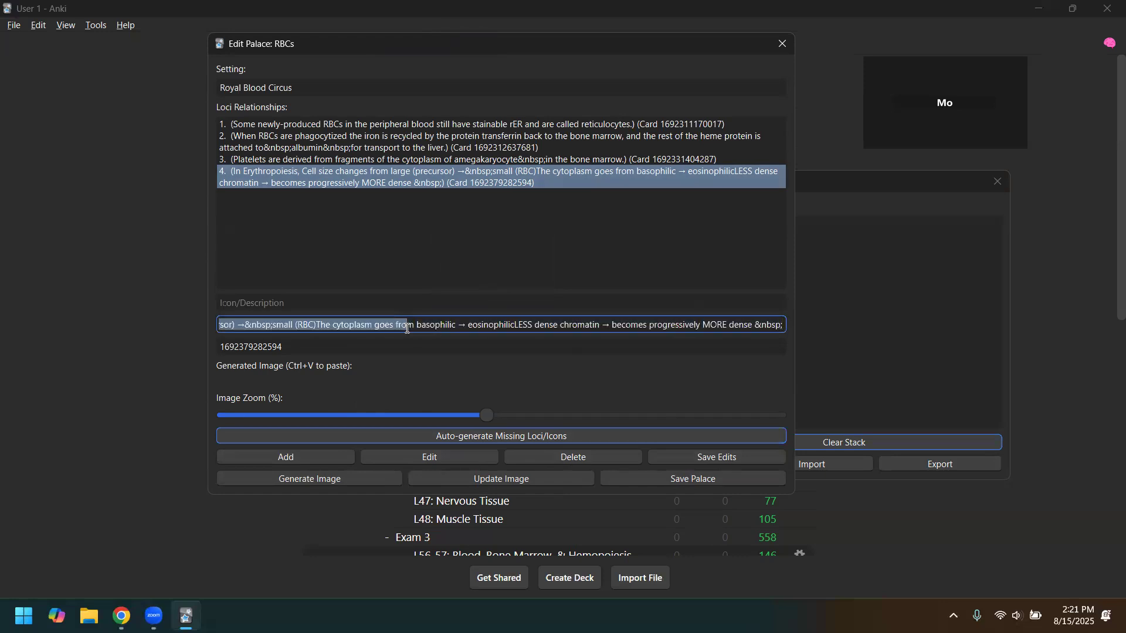
key("BackSpace")
key("Tab")
key("BackSpace")
- Enter "Beach Ball" as the icon description for a new locus
left_click(258, 304)
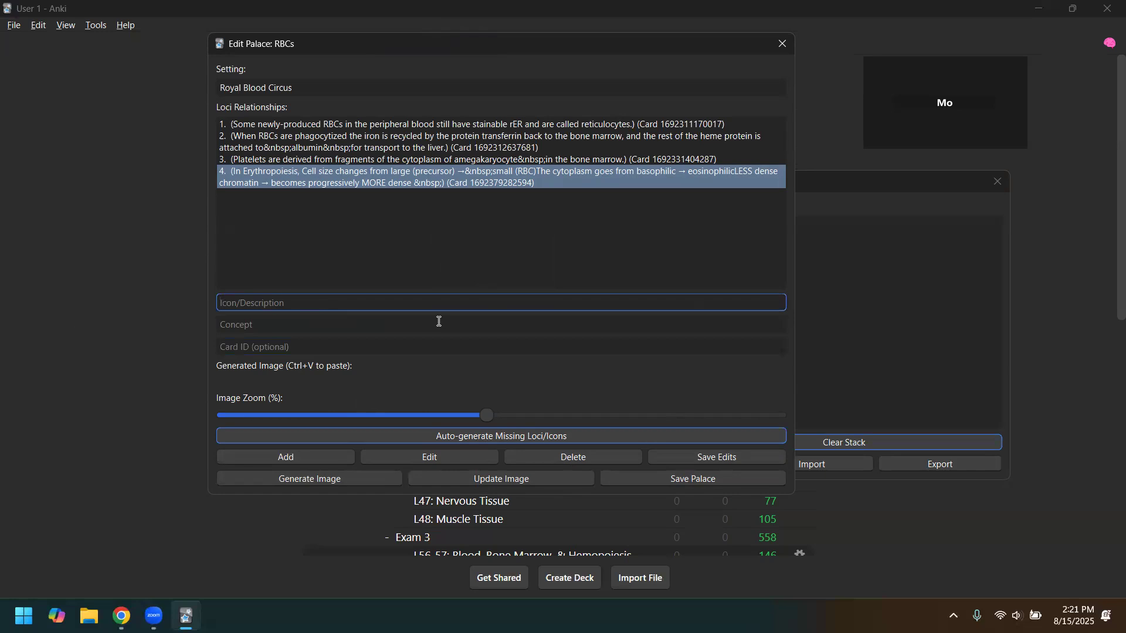
type("Picni")
type("c Ball")
key("BackSpace")
key("BackSpace")
key("BackSpace")
key("BackSpace")
key("BackSpace")
key("BackSpace")
key("BackSpace")
key("BackSpace")
key("BackSpace")
key("BackSpace")
key("BackSpace")
type("Beach Ball")
key("Tab")
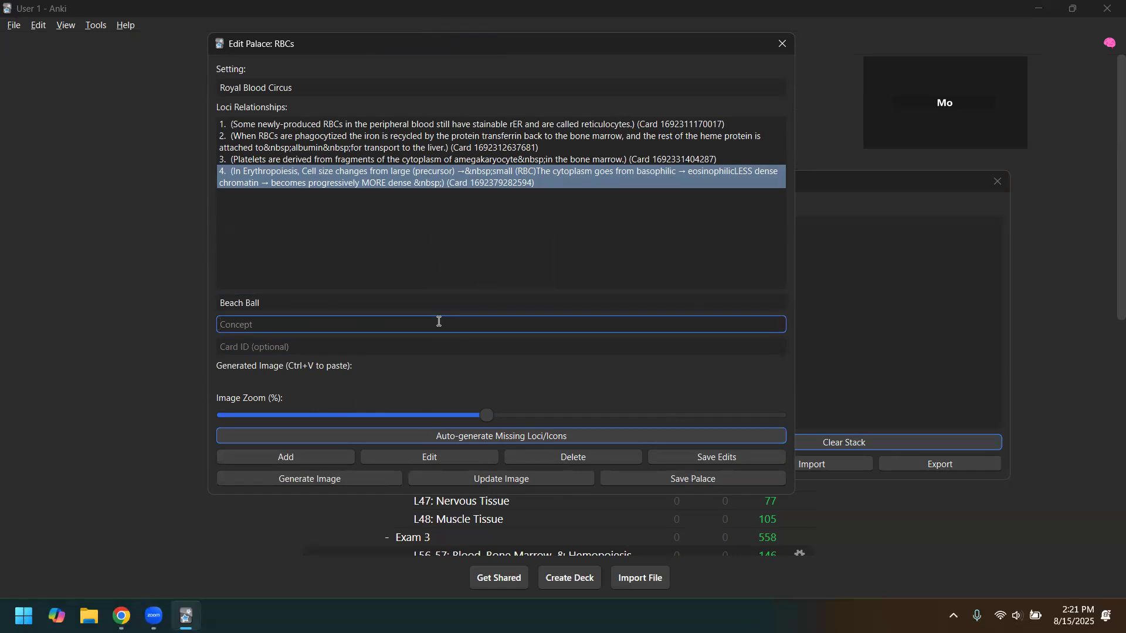
- Enter the concept "Basophils are small, round, cells." without a card ID and add the new locus to the palace
type("Basophils")
key("Tab")
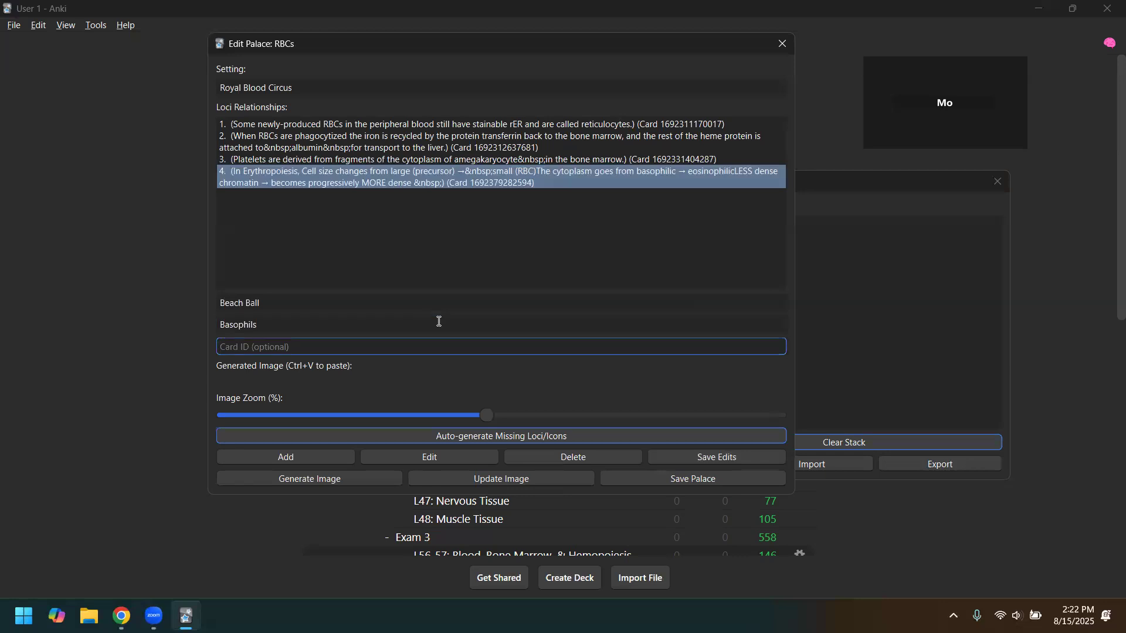
key("shift+Tab")
left_click(438, 321)
type("are small, round, cells.")
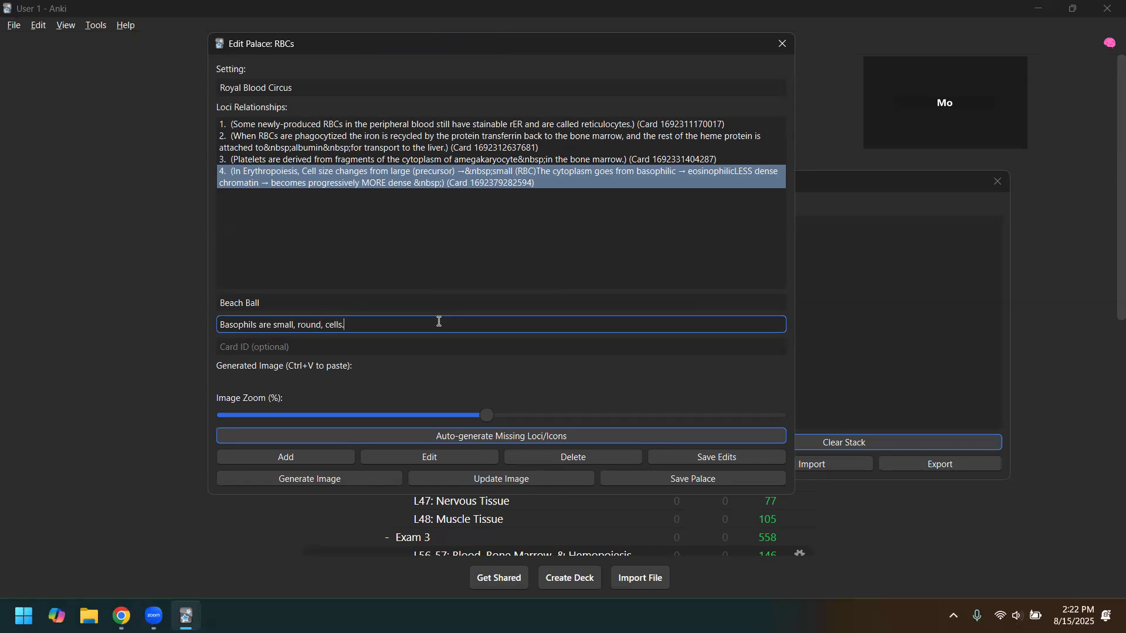
key("Tab")
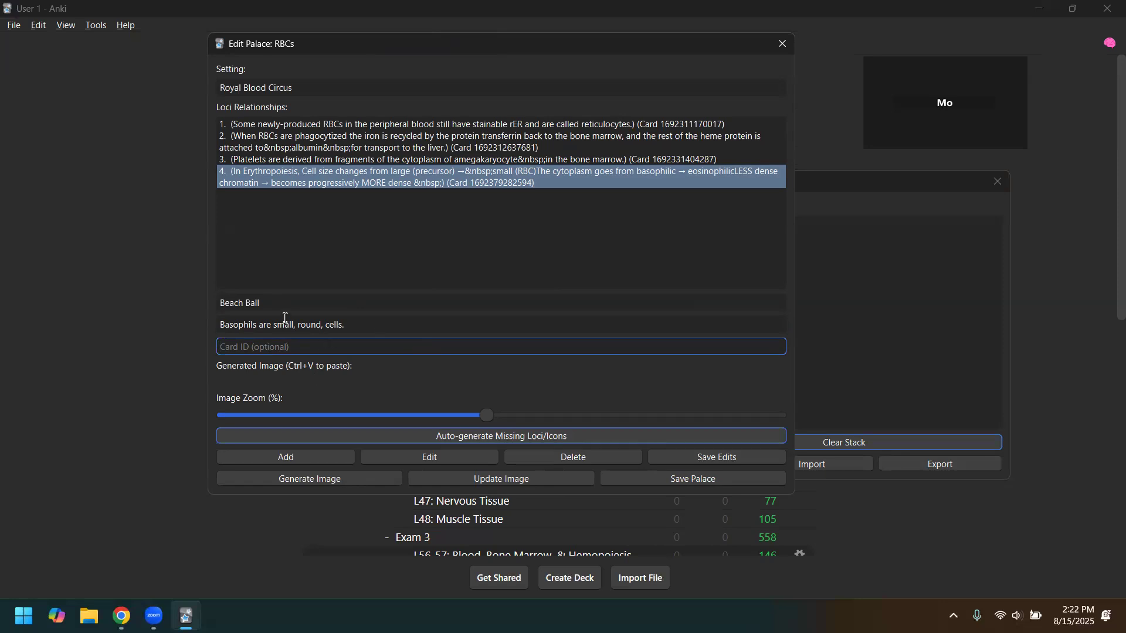
left_click(304, 464)
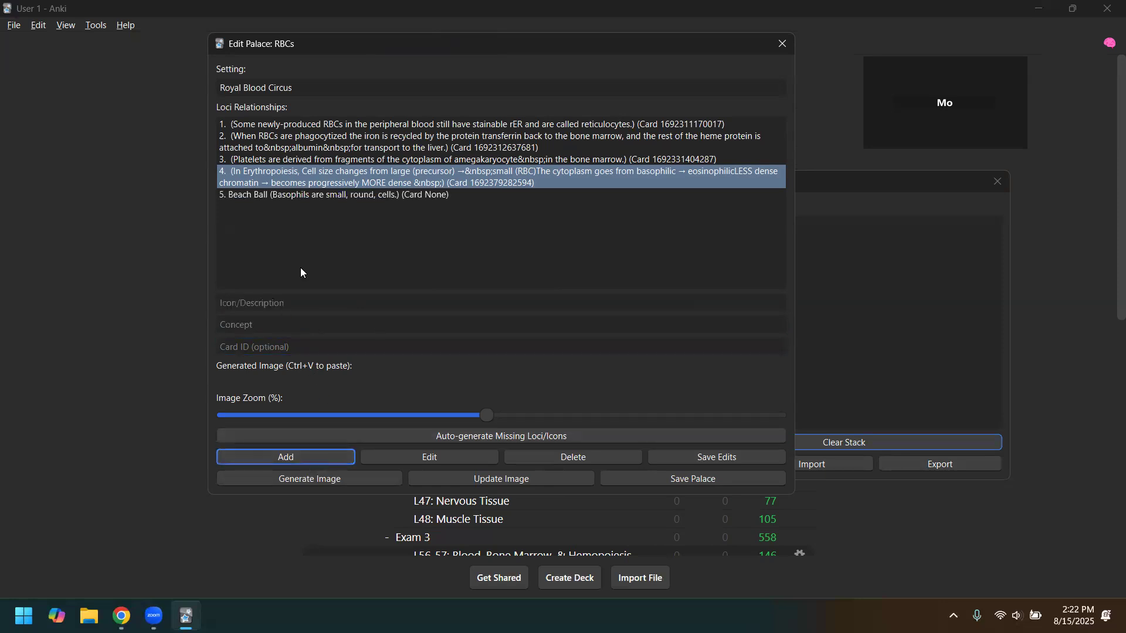
- Look through the palace's loci one by one, comparing the Beach Ball locus with the four that lack icons
left_click(259, 197)
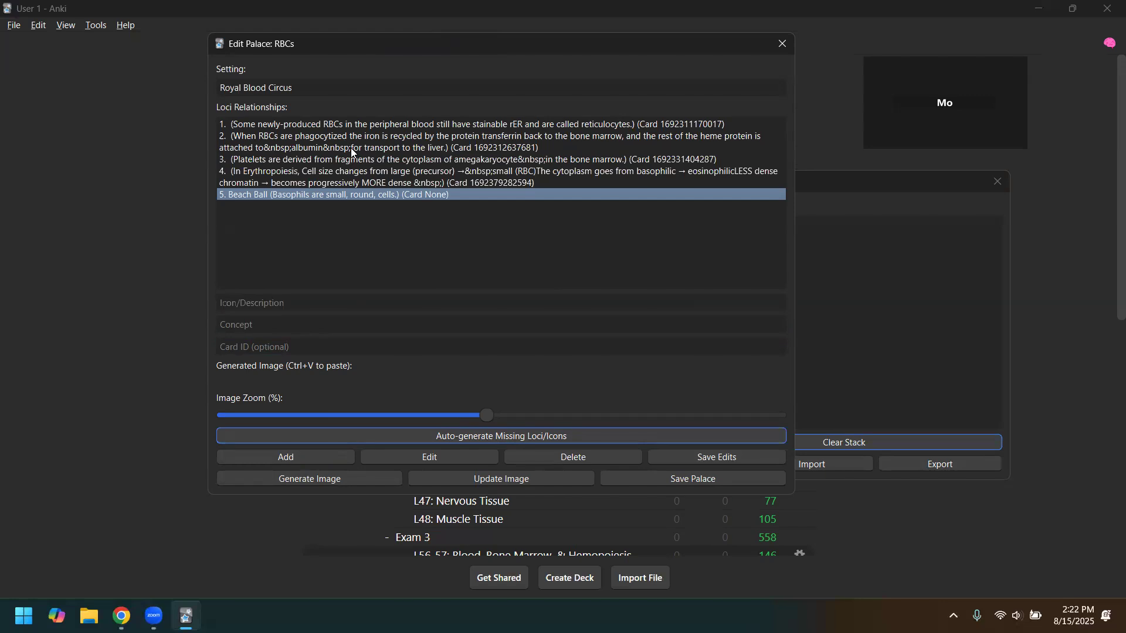
left_click(333, 172)
left_click(329, 159)
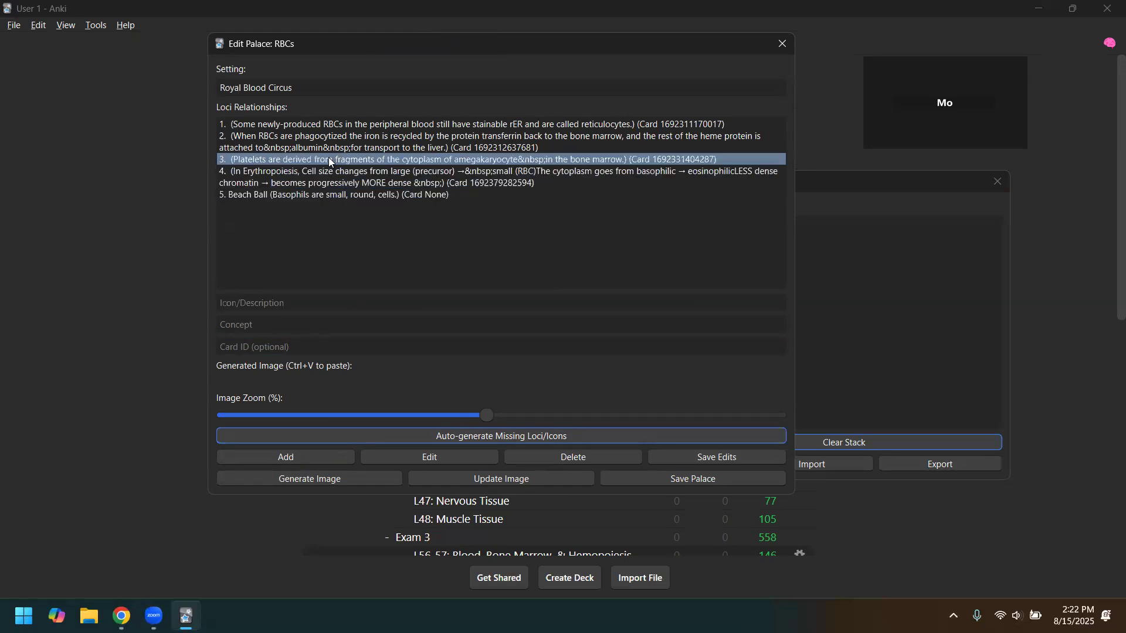
left_click(500, 442)
left_click(309, 303)
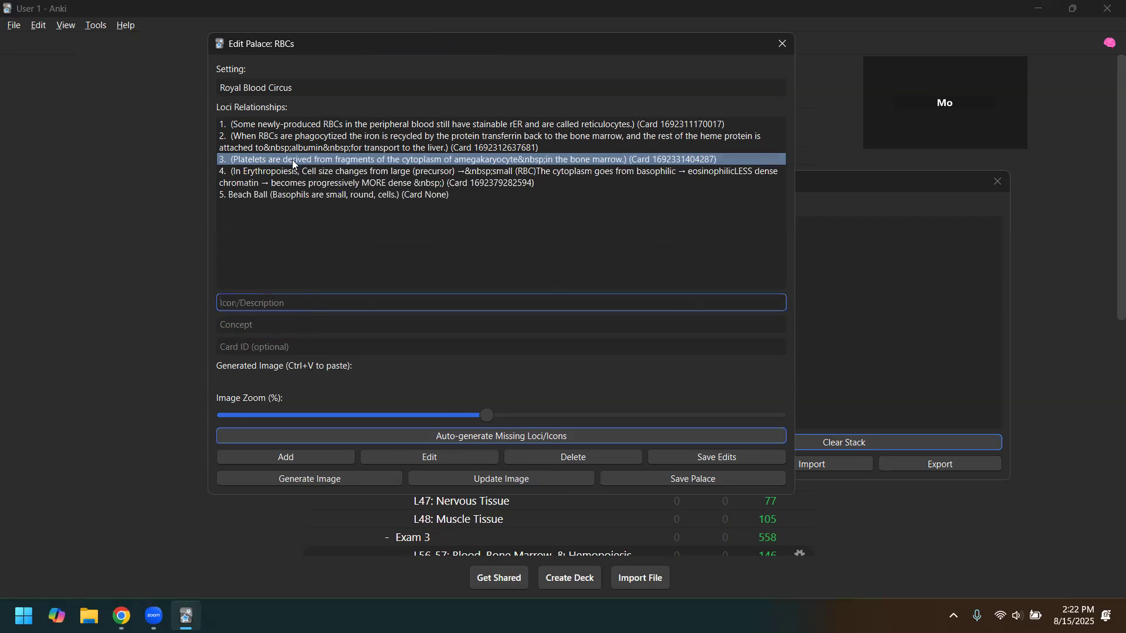
left_click(293, 175)
left_click(287, 141)
left_click(286, 123)
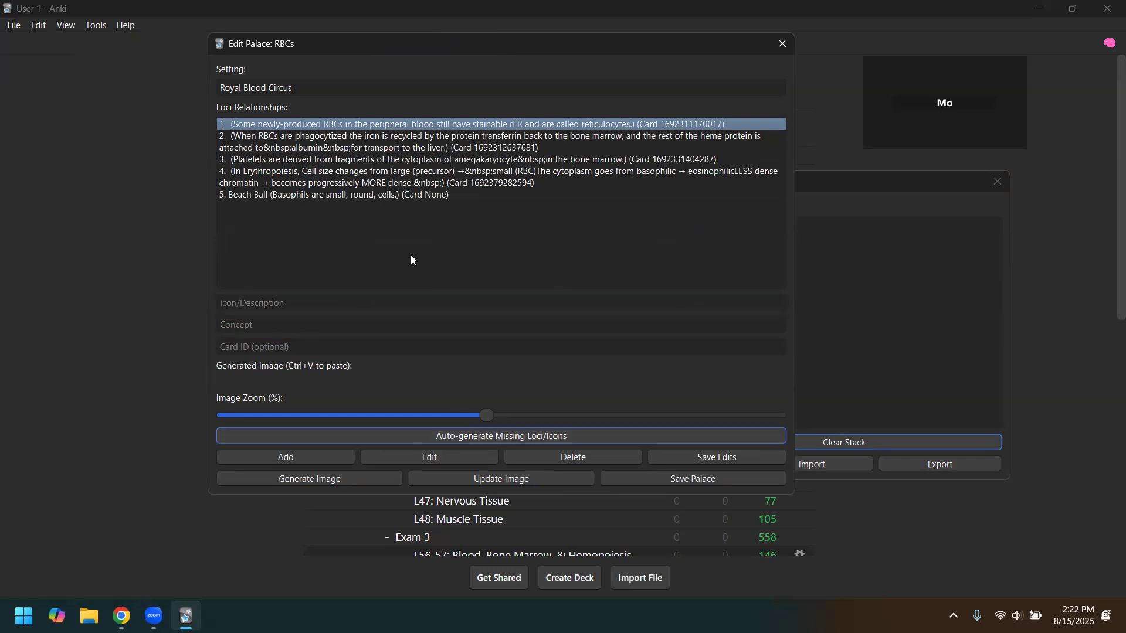
- Auto-generate the missing loci icons for the RBCs palace, keeping the "Royal Blood Circus" setting
left_click_drag(309, 89, 186, 99)
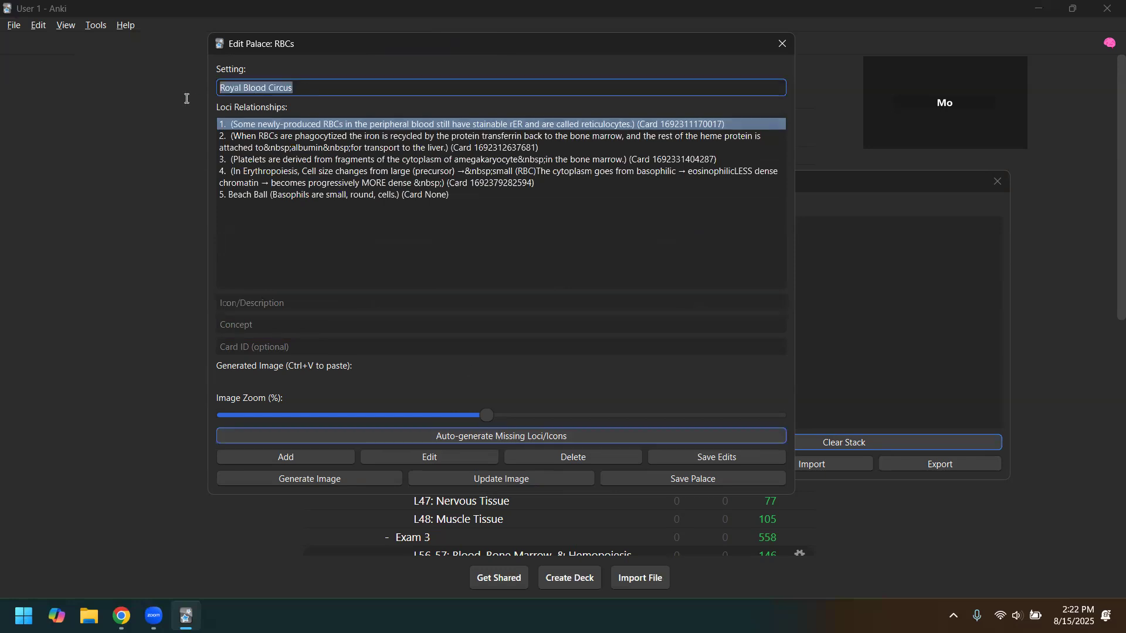
left_click(371, 92)
left_click(573, 441)
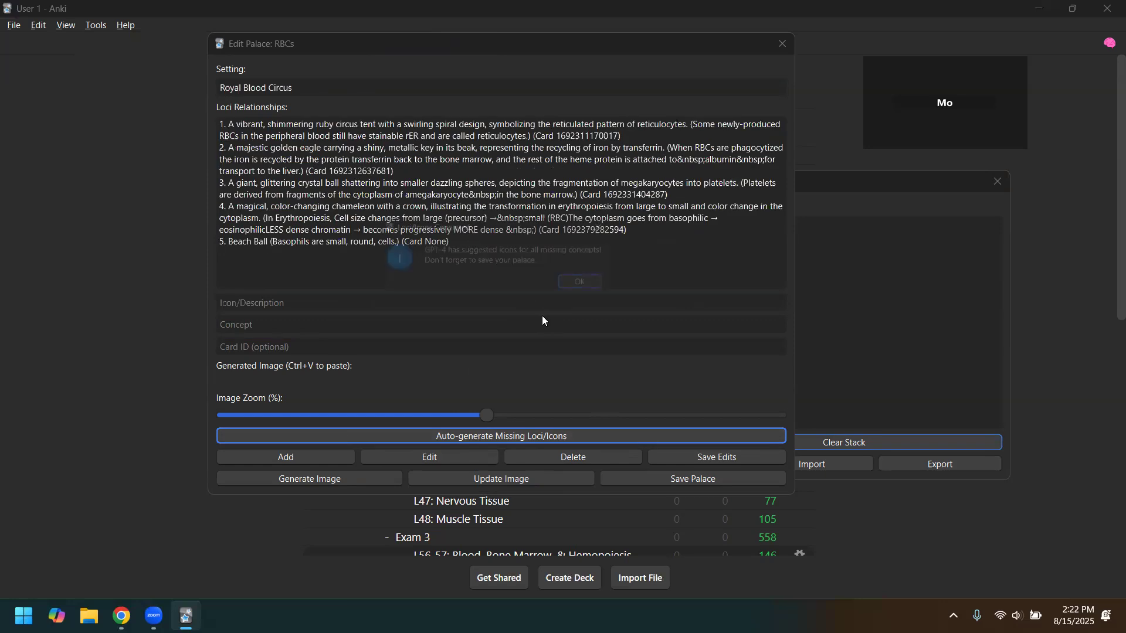
- Load the first locus, the vibrant ruby circus tent, into the fields for editing
left_click(592, 285)
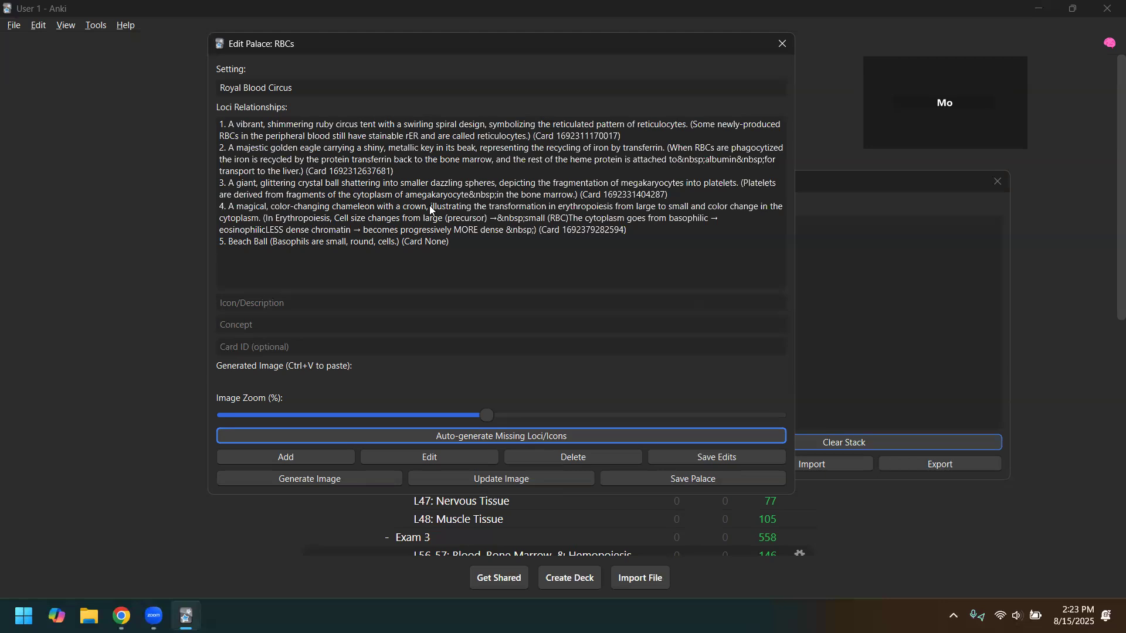
left_click(385, 212)
left_click(305, 146)
left_click(306, 136)
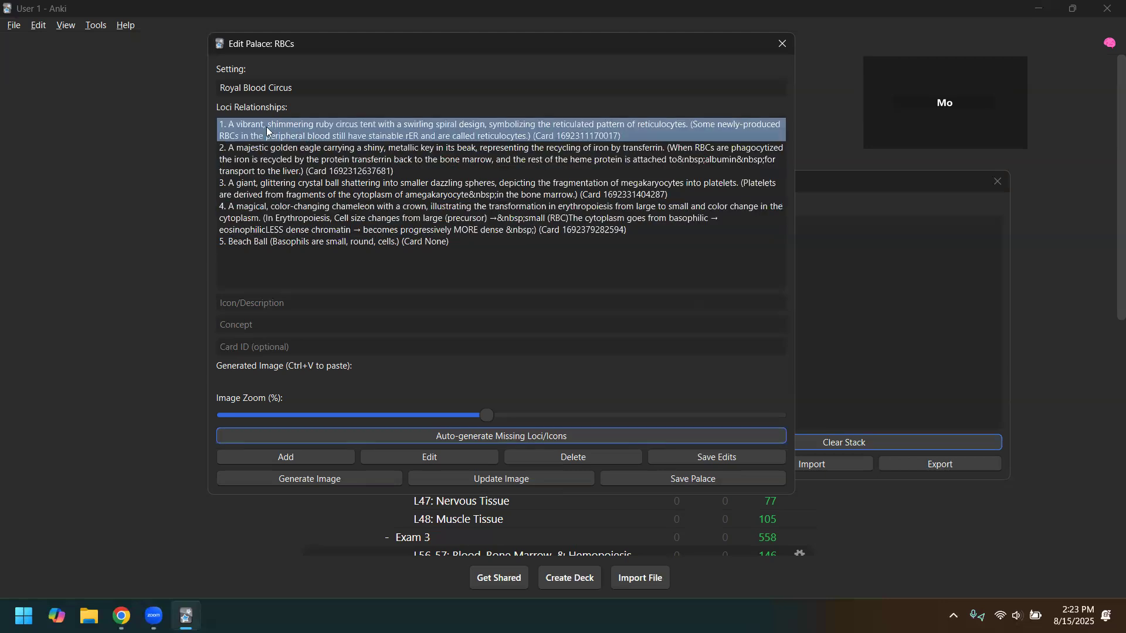
left_click(720, 458)
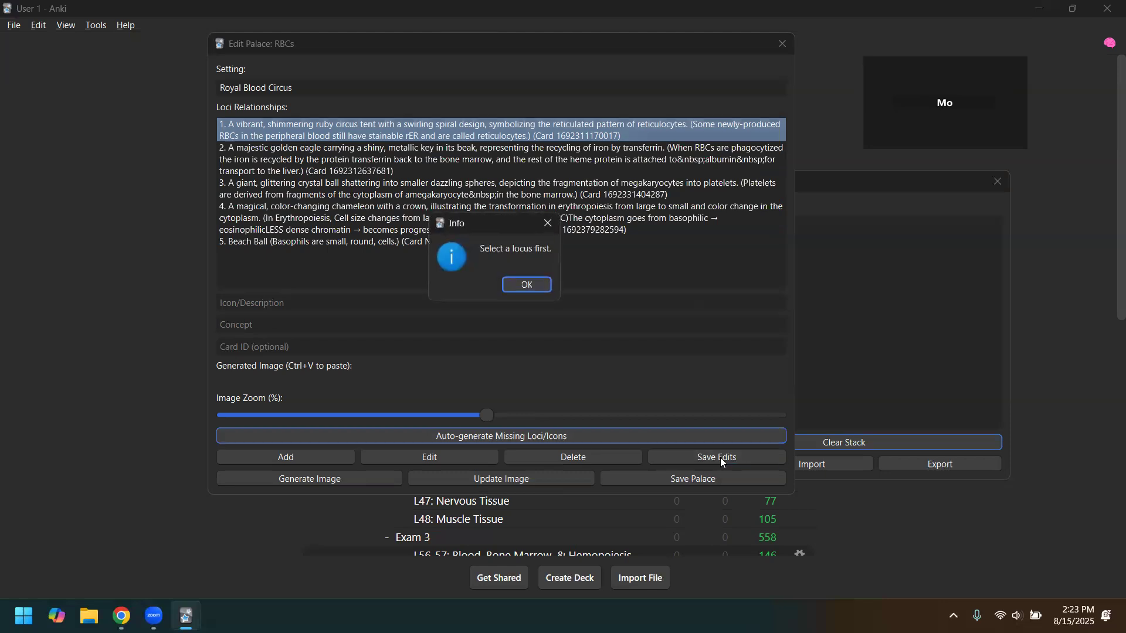
left_click(528, 286)
left_click(429, 457)
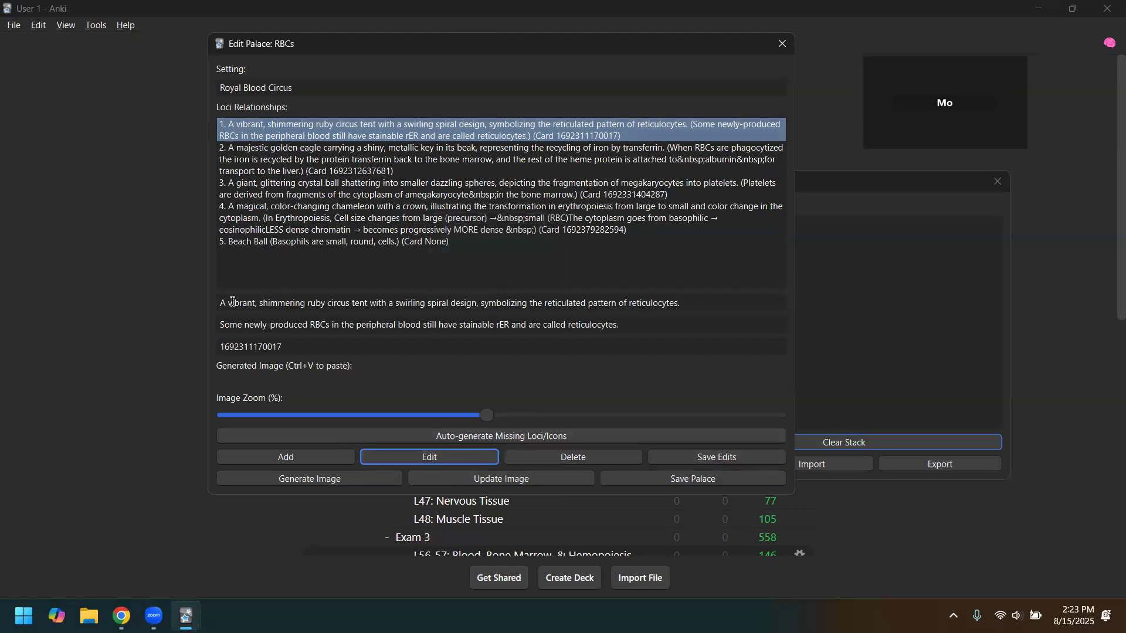
- Review the circus tent locus's icon description and concept, and save its edits
left_click_drag(228, 302, 573, 305)
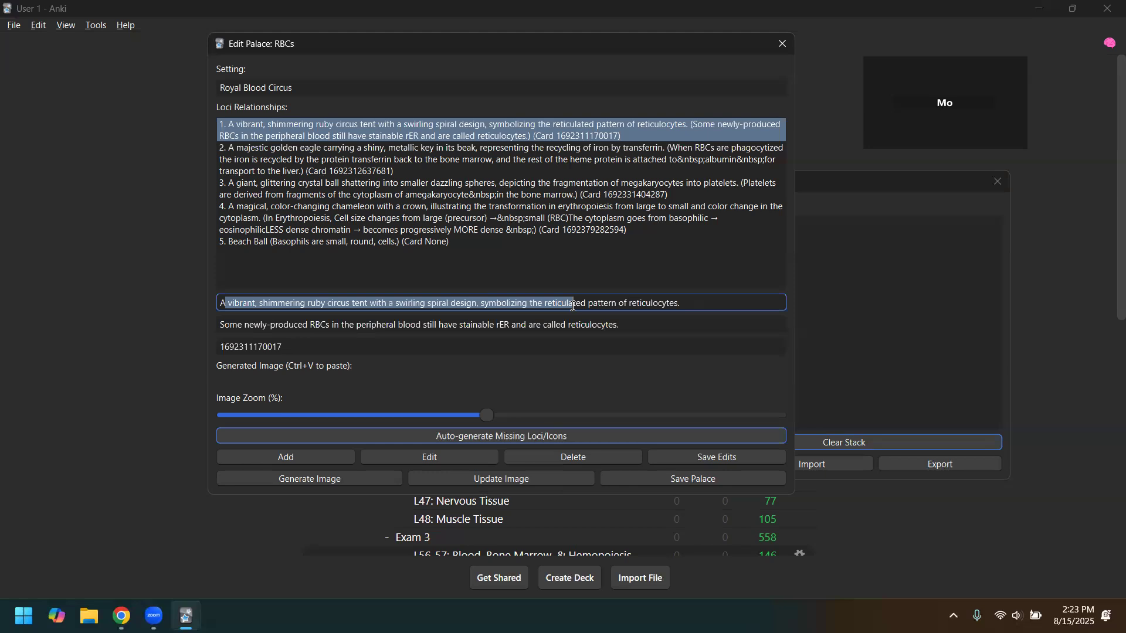
left_click(371, 304)
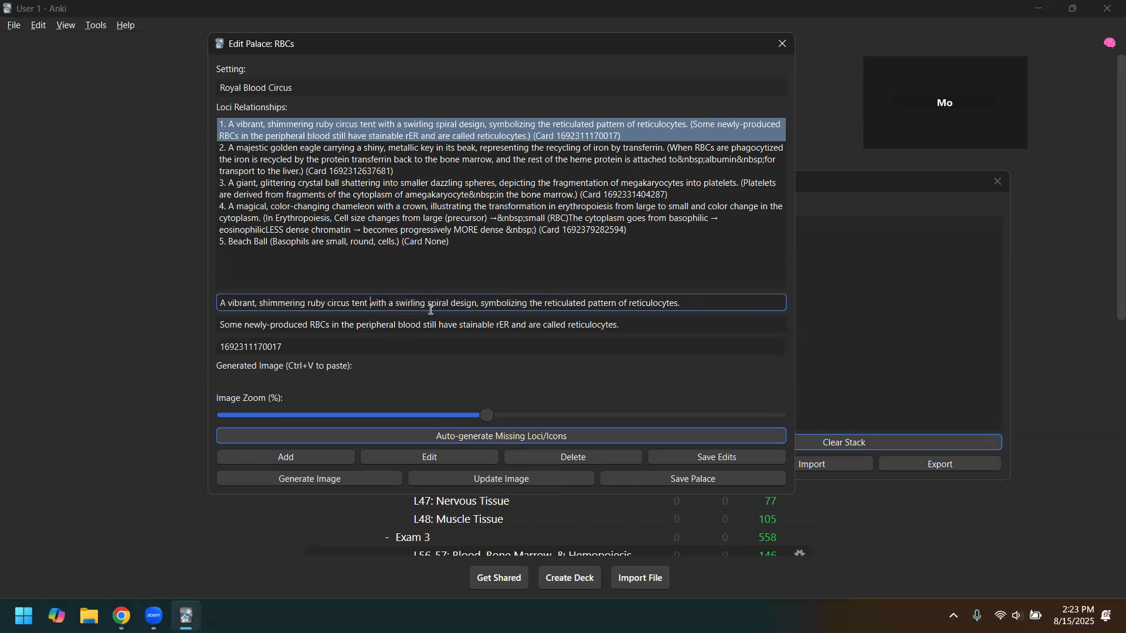
left_click_drag(547, 304, 688, 319)
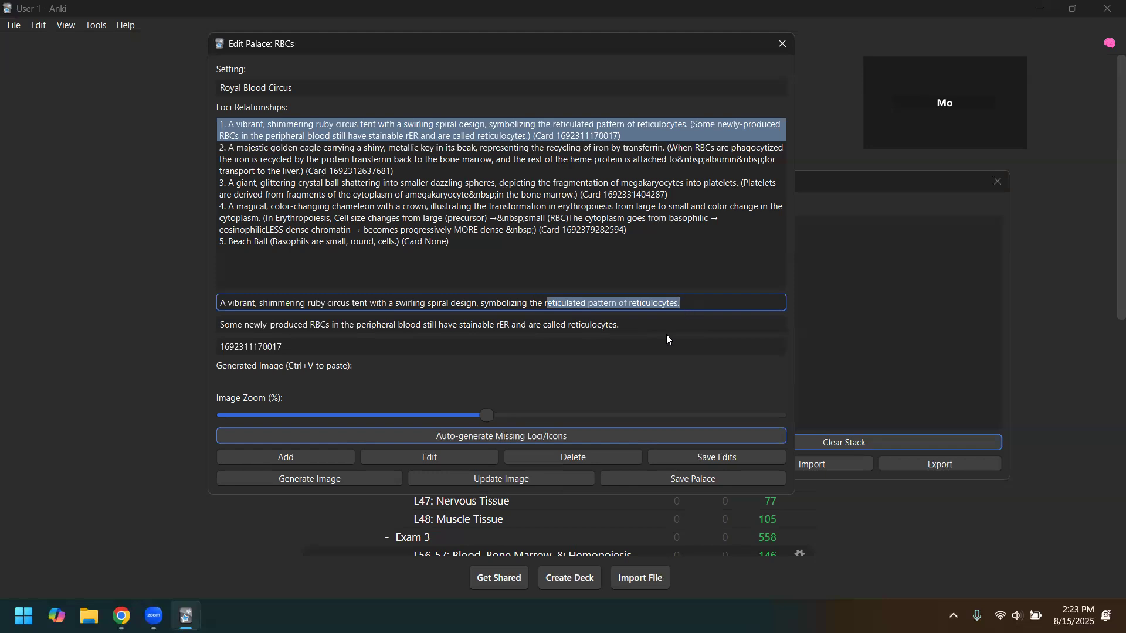
key("Tab")
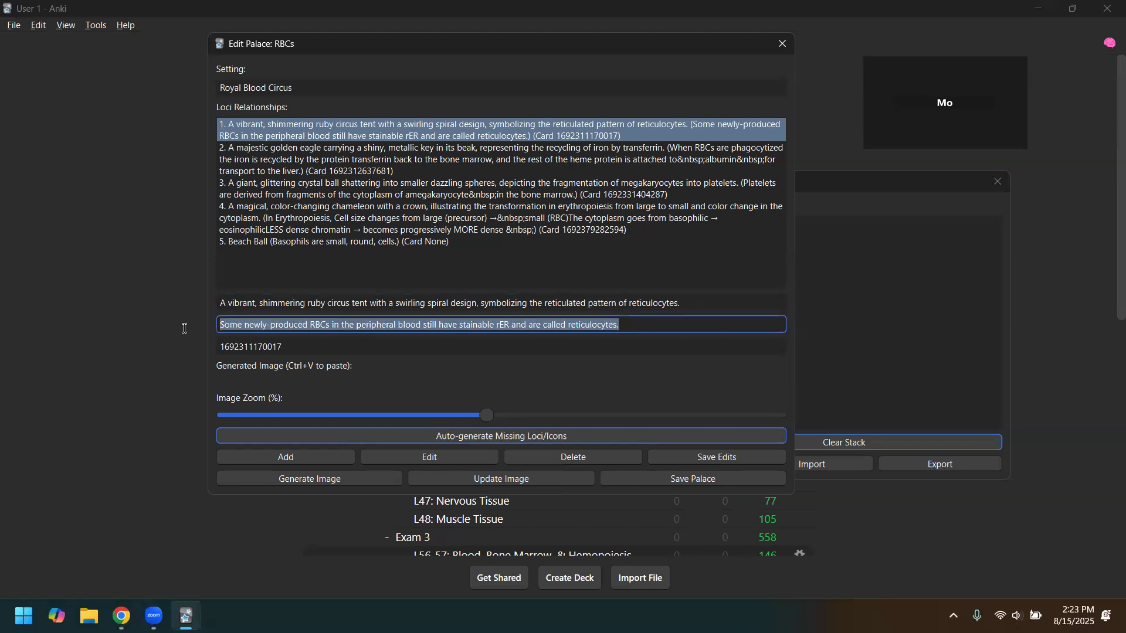
left_click(458, 317)
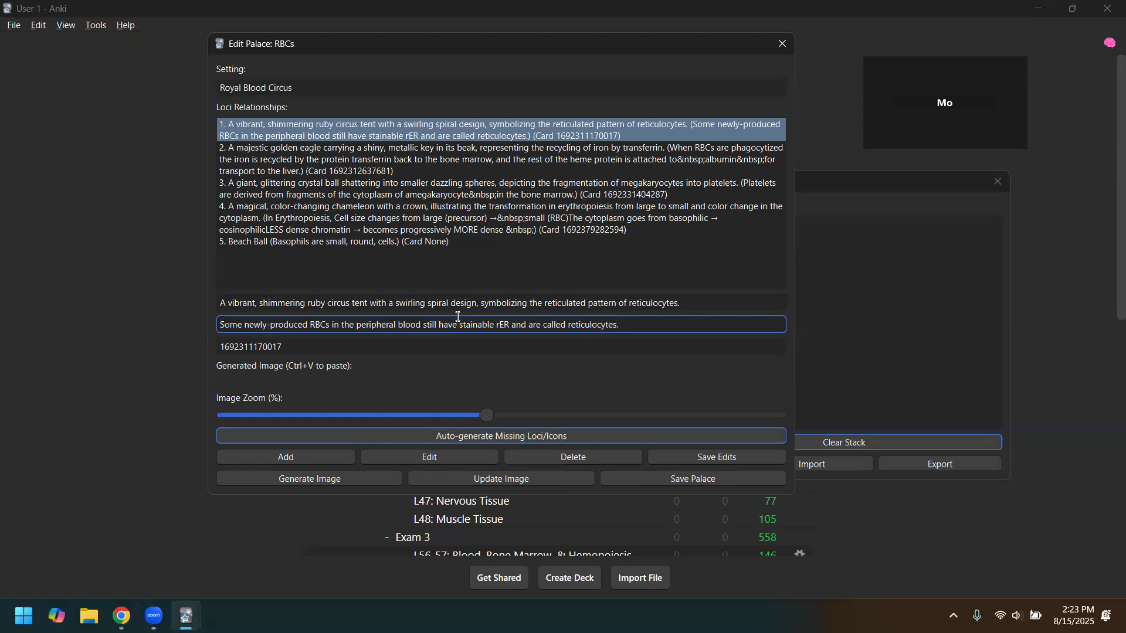
left_click_drag(686, 303, 222, 303)
left_click(230, 302)
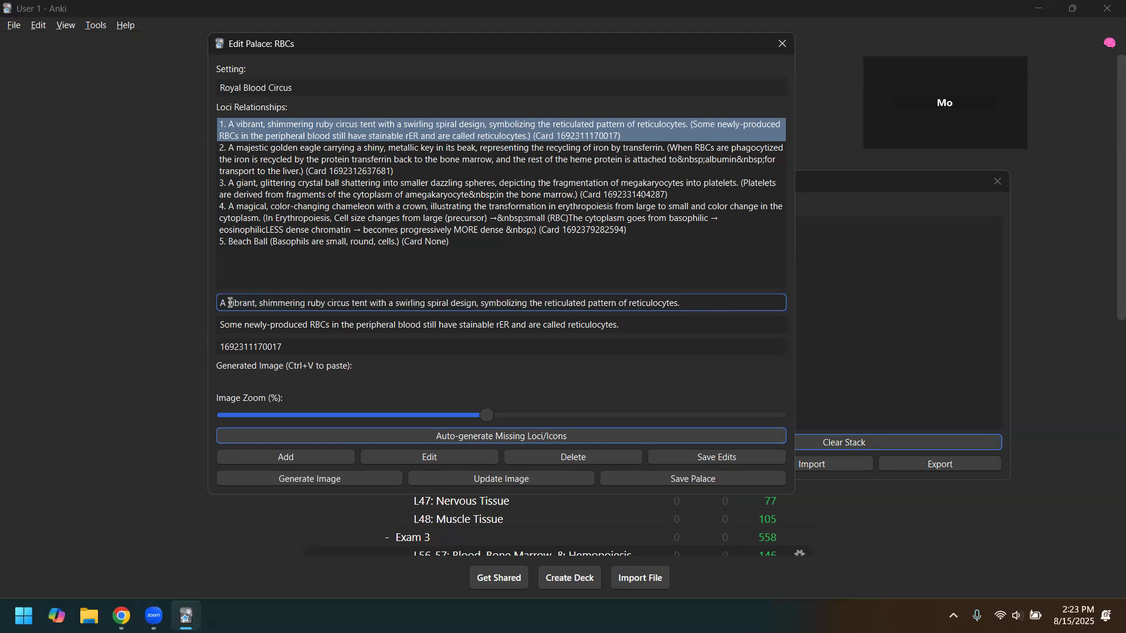
left_click(684, 458)
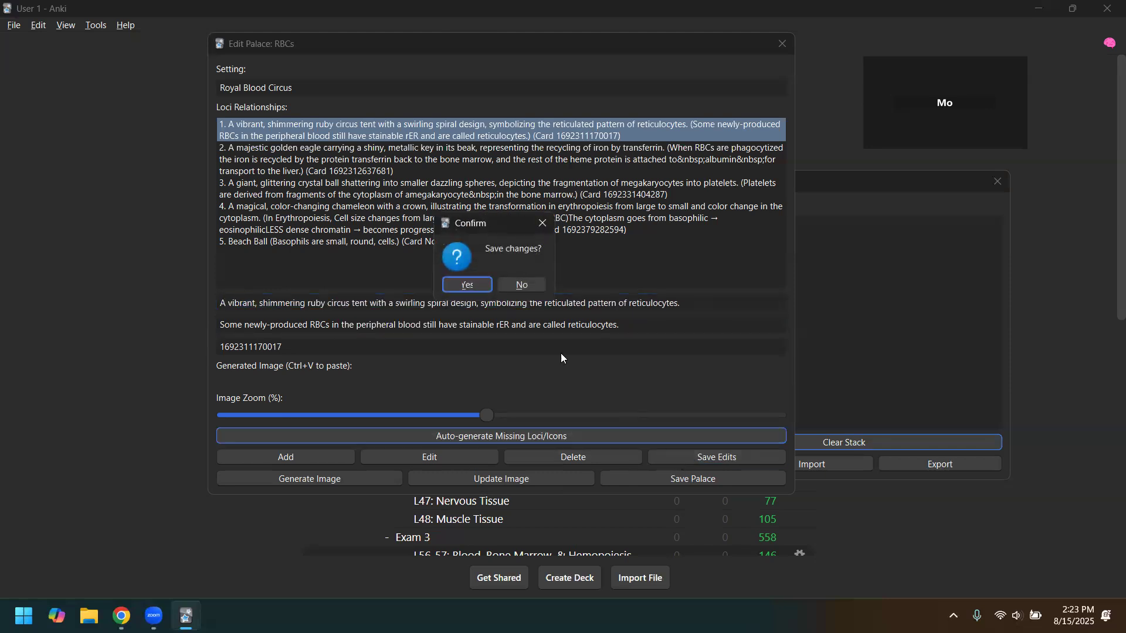
left_click(467, 285)
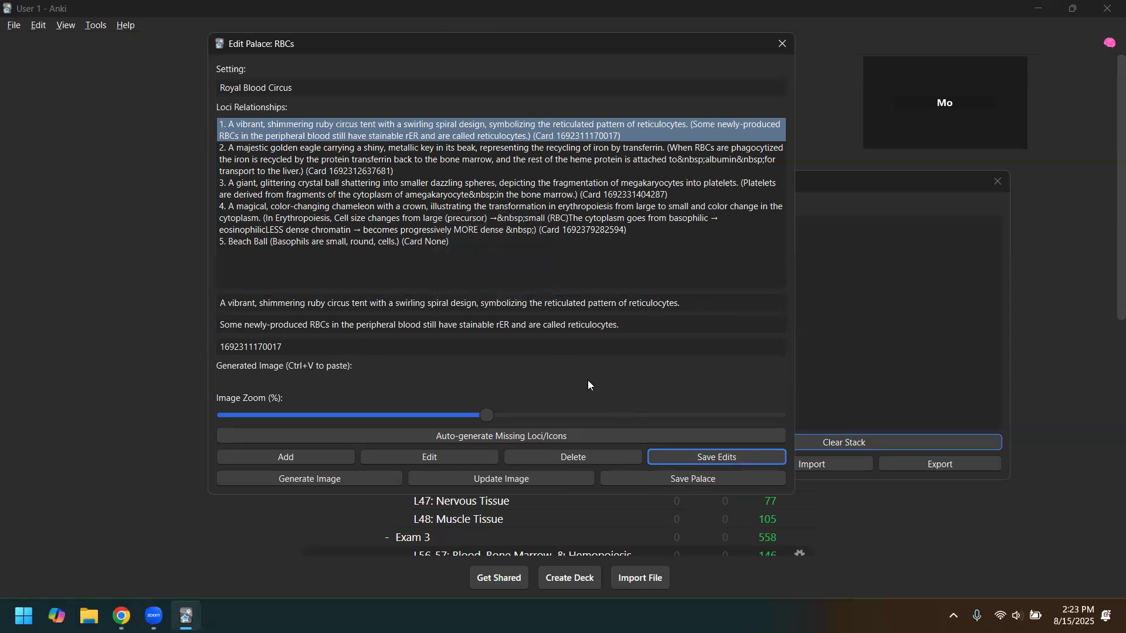
- Generate the palace image for the Royal Blood Circus, accepting the proposed image prompt and scenario prompt
left_click(361, 481)
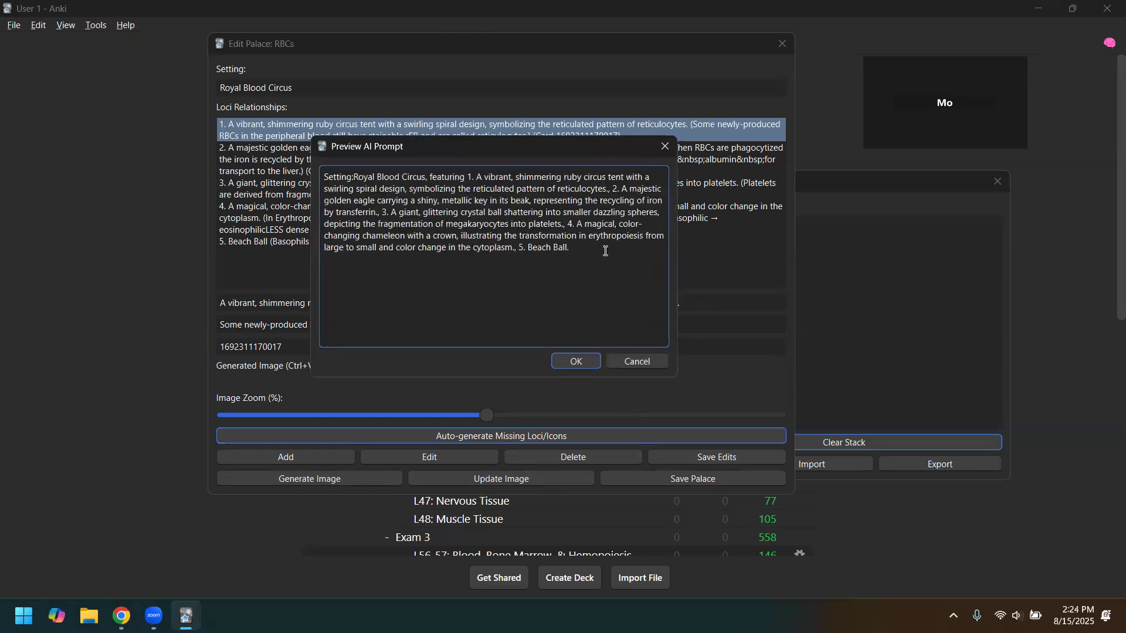
left_click_drag(629, 248, 300, 173)
left_click(568, 256)
left_click(570, 364)
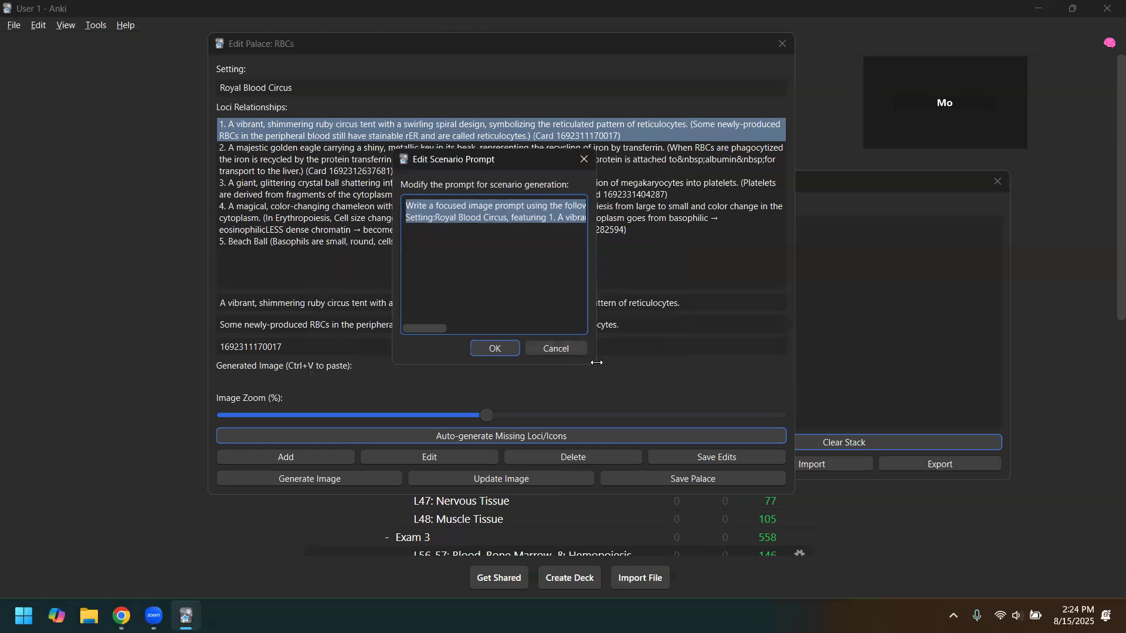
left_click_drag(597, 366, 988, 435)
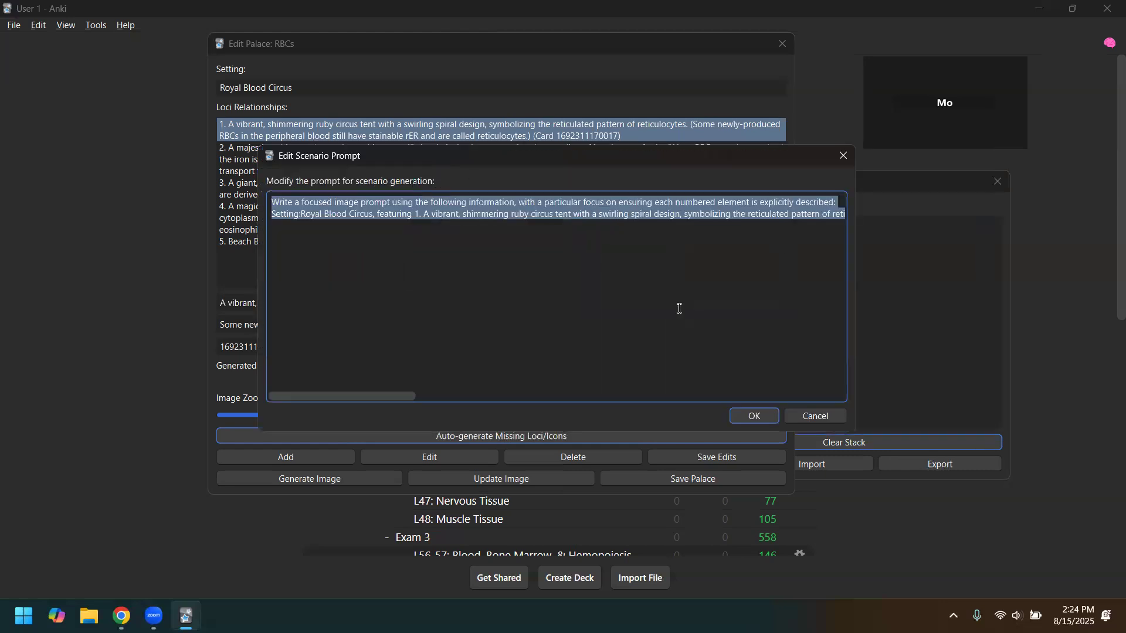
left_click(748, 416)
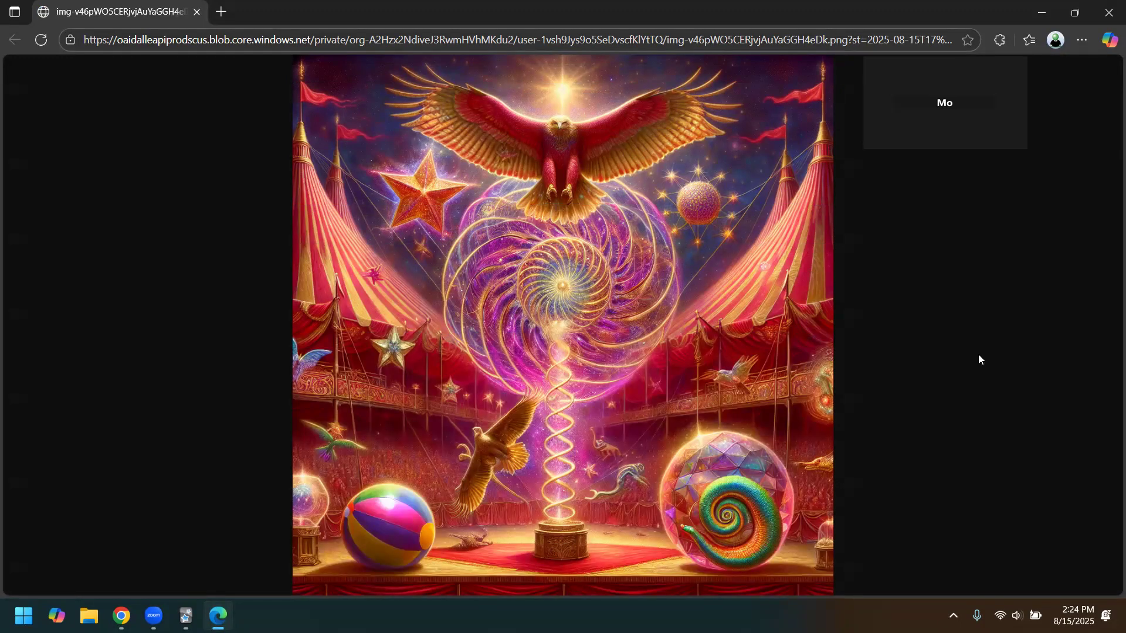
- Copy the generated circus image from the Edge browser and paste it into the RBCs palace in Anki
right_click(630, 245)
left_click(713, 308)
left_click(186, 616)
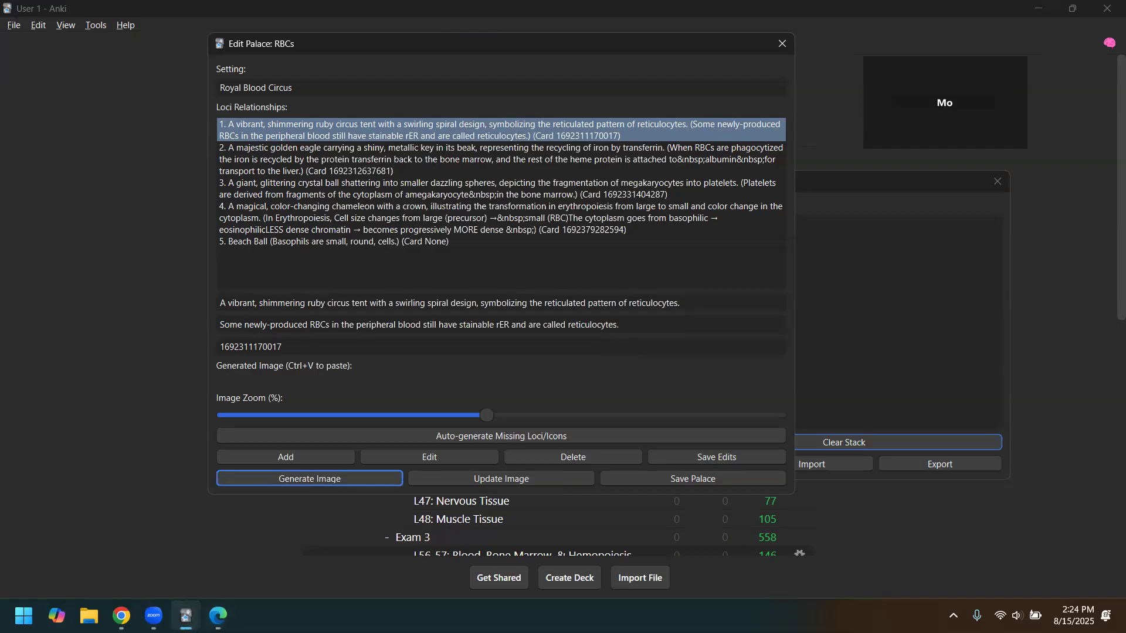
left_click(218, 616)
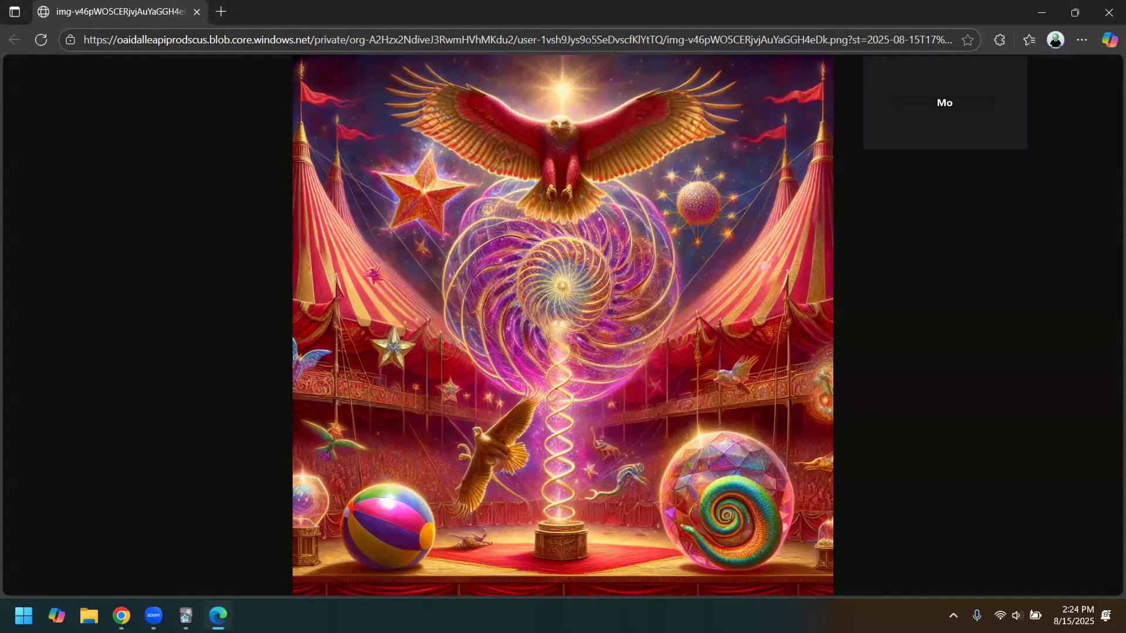
key("alt+Tab")
key("alt+Tab")
right_click(432, 374)
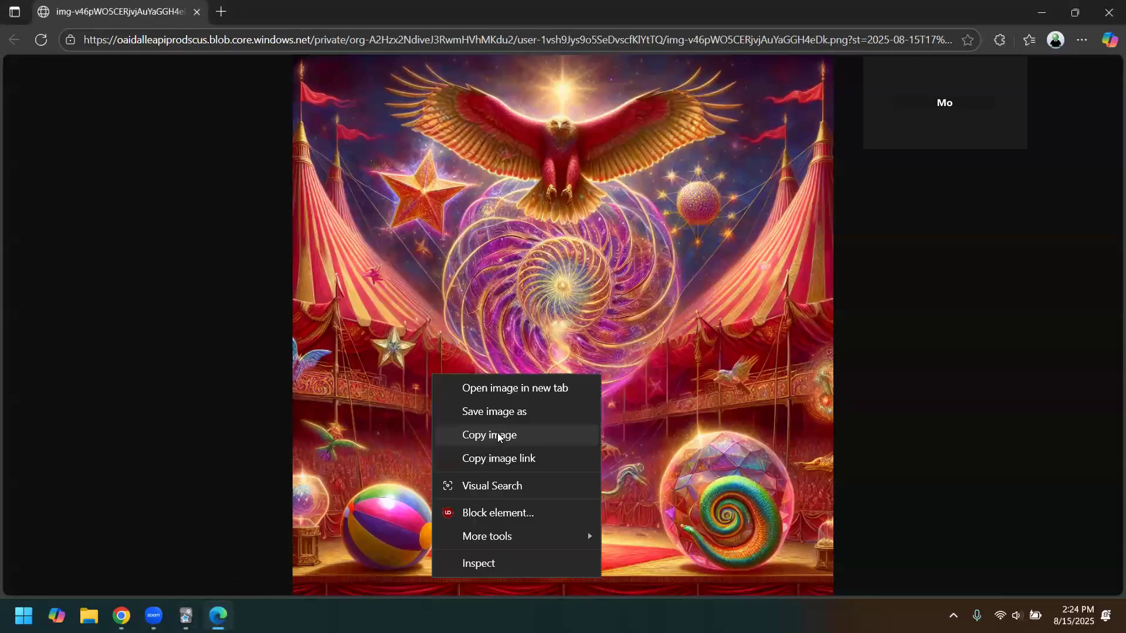
left_click(498, 437)
key("alt+Tab")
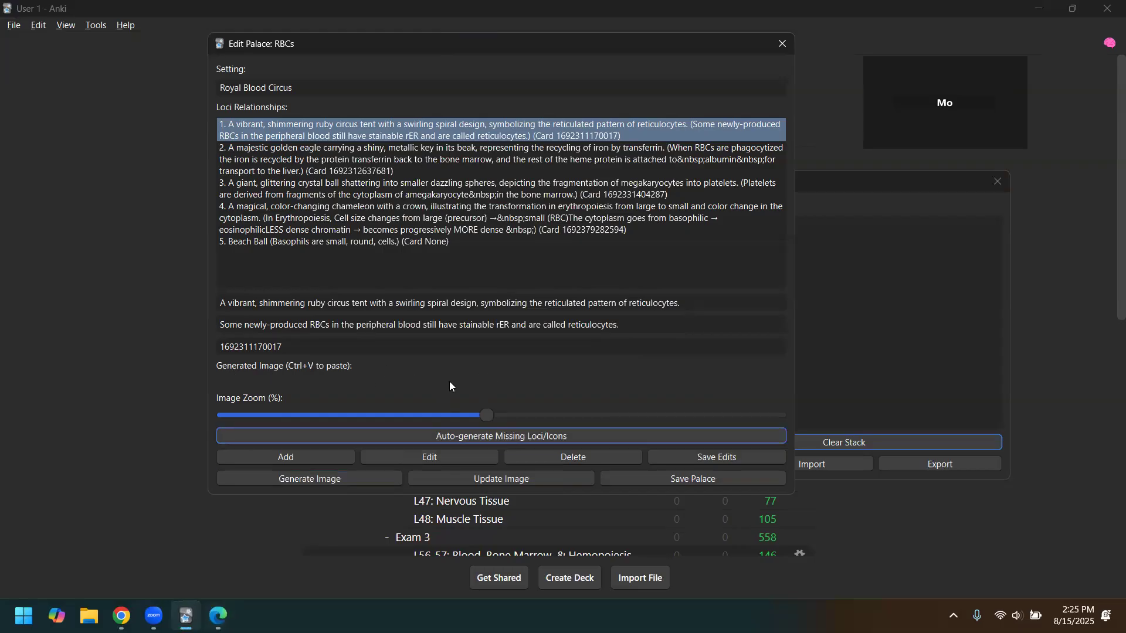
key("ctrl+v")
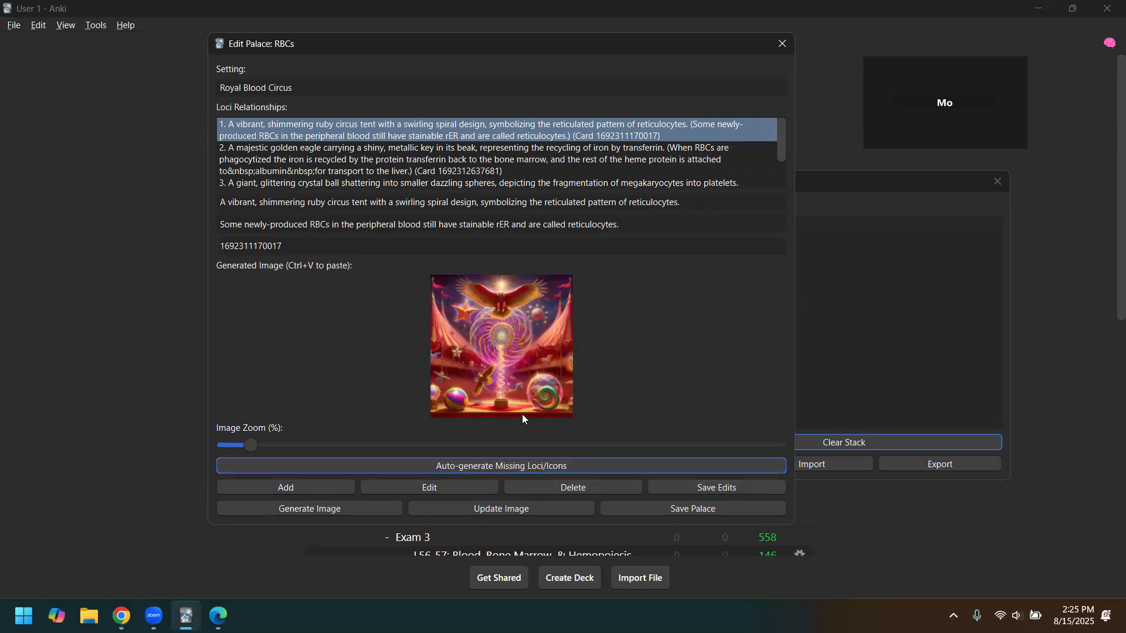
- Compare the loci list with the pasted image and save the RBCs palace
scroll(569, 152, "down", 2)
scroll(583, 160, "up", 2)
scroll(588, 166, "down", 2)
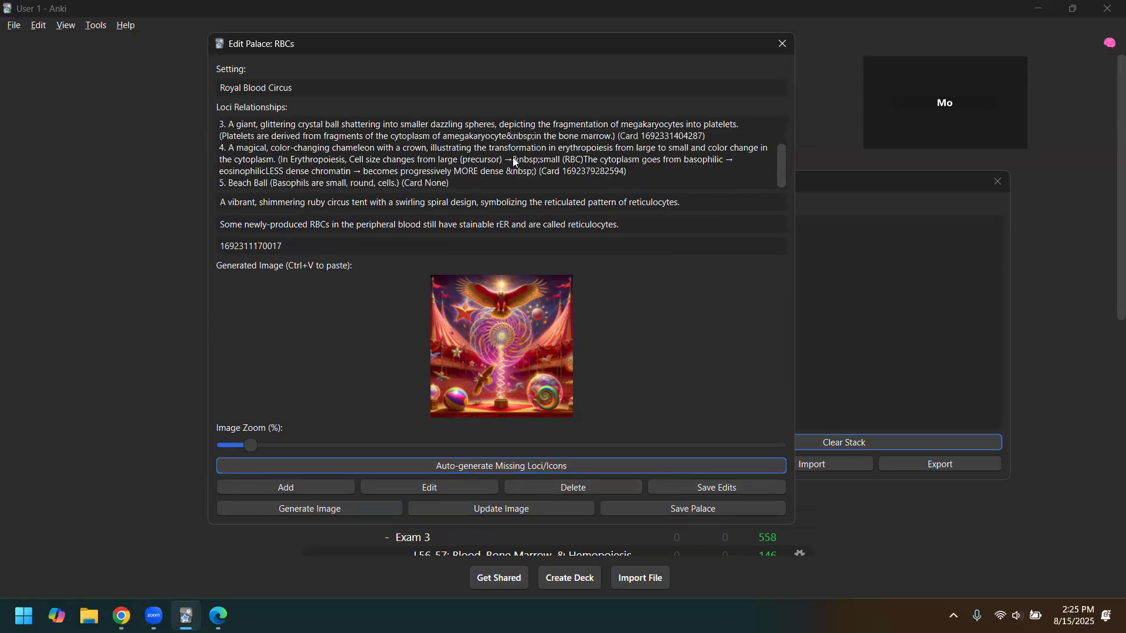
right_click(517, 360)
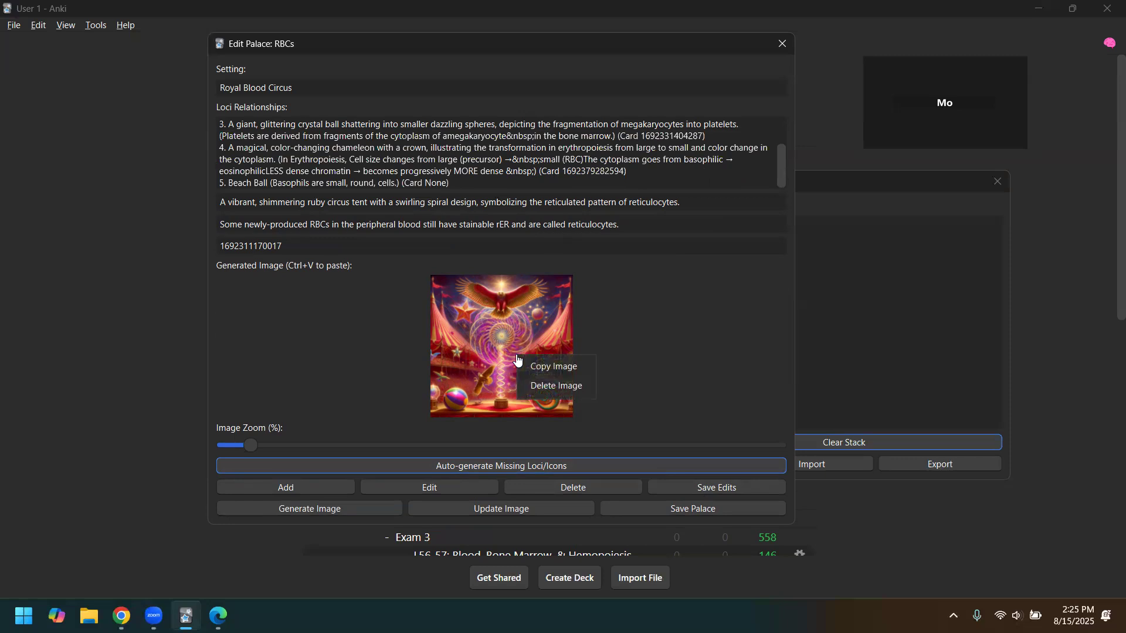
left_click(682, 318)
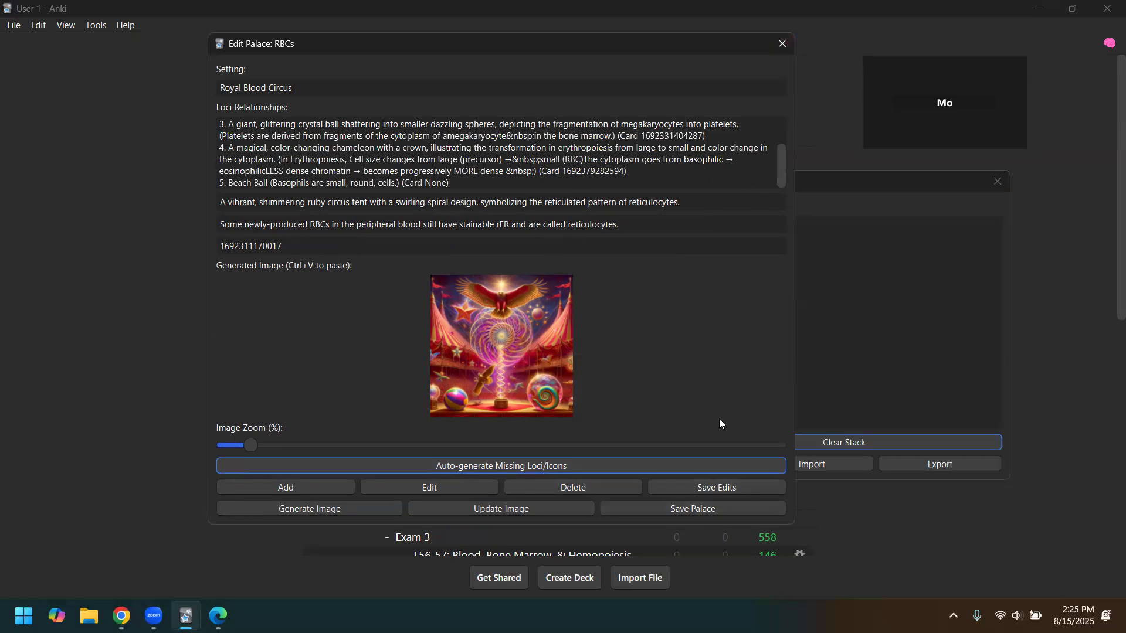
left_click(657, 515)
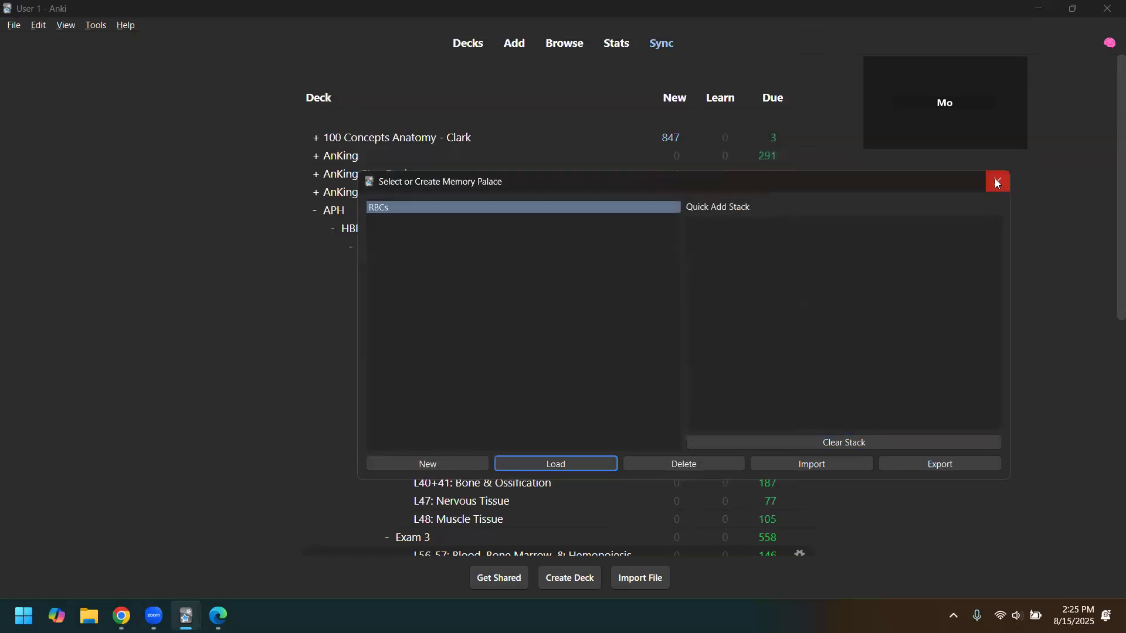
- Reload the RBCs palace and delete its Beach Ball locus
left_click(548, 462)
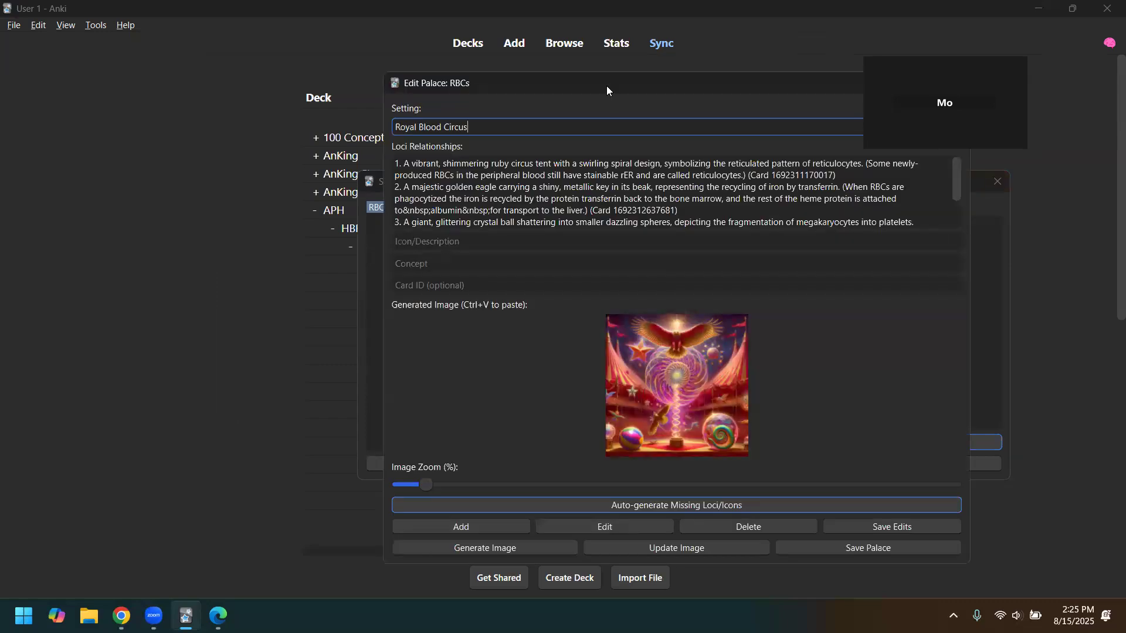
left_click_drag(607, 85, 463, 14)
scroll(417, 143, "down", 2)
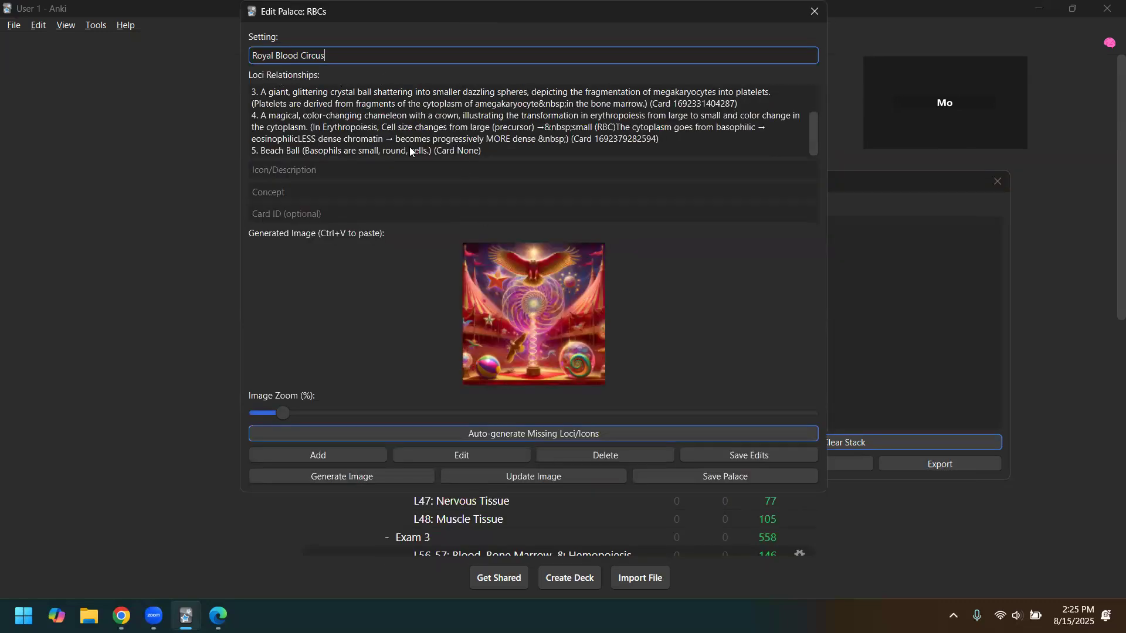
left_click(409, 146)
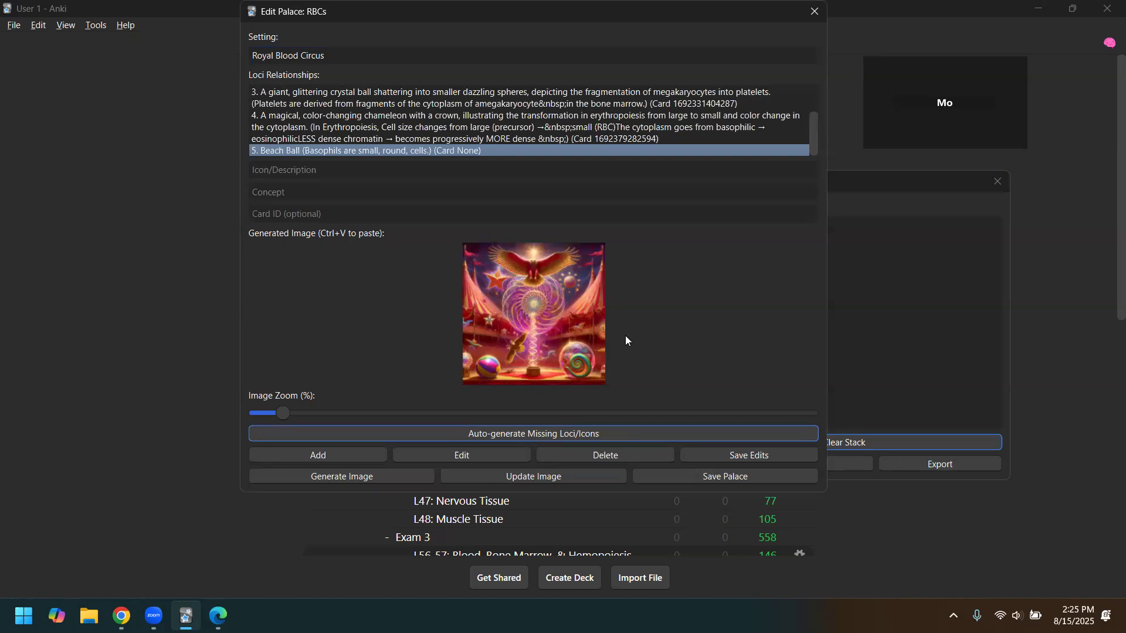
left_click(600, 463)
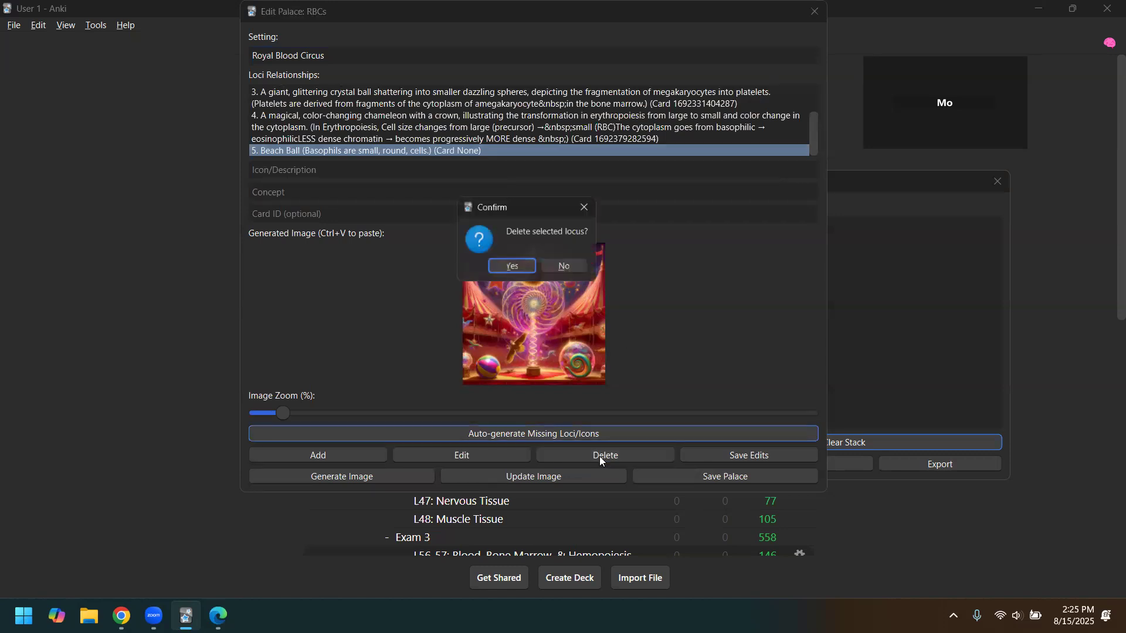
left_click(521, 268)
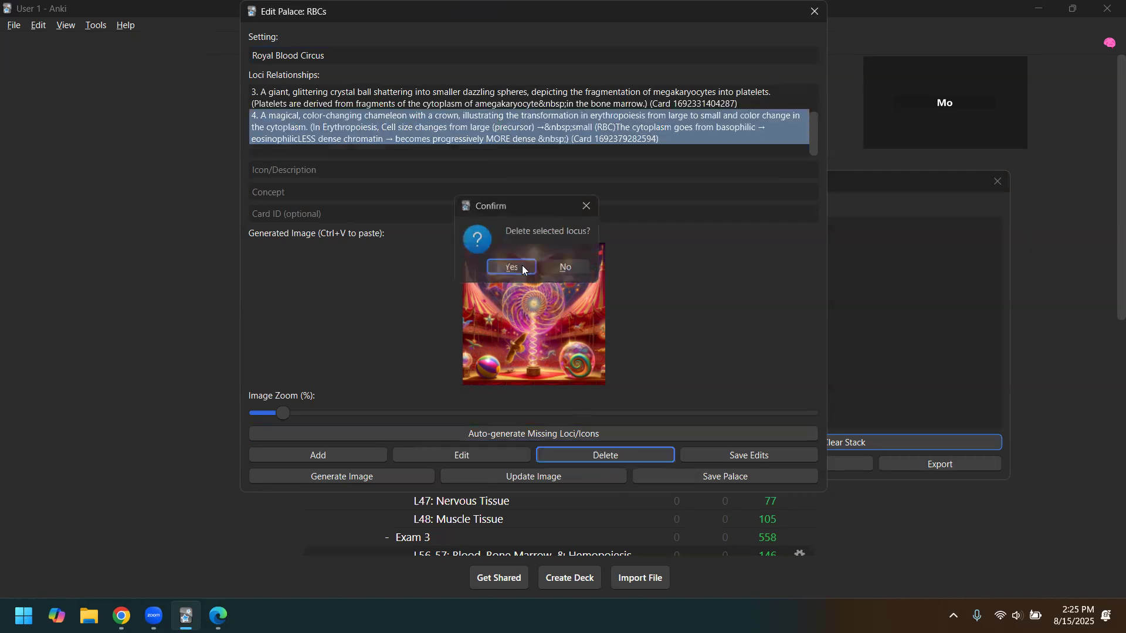
- Preview the image update prompt and select its request to edit the image by removing the Beach Ball
left_click(534, 476)
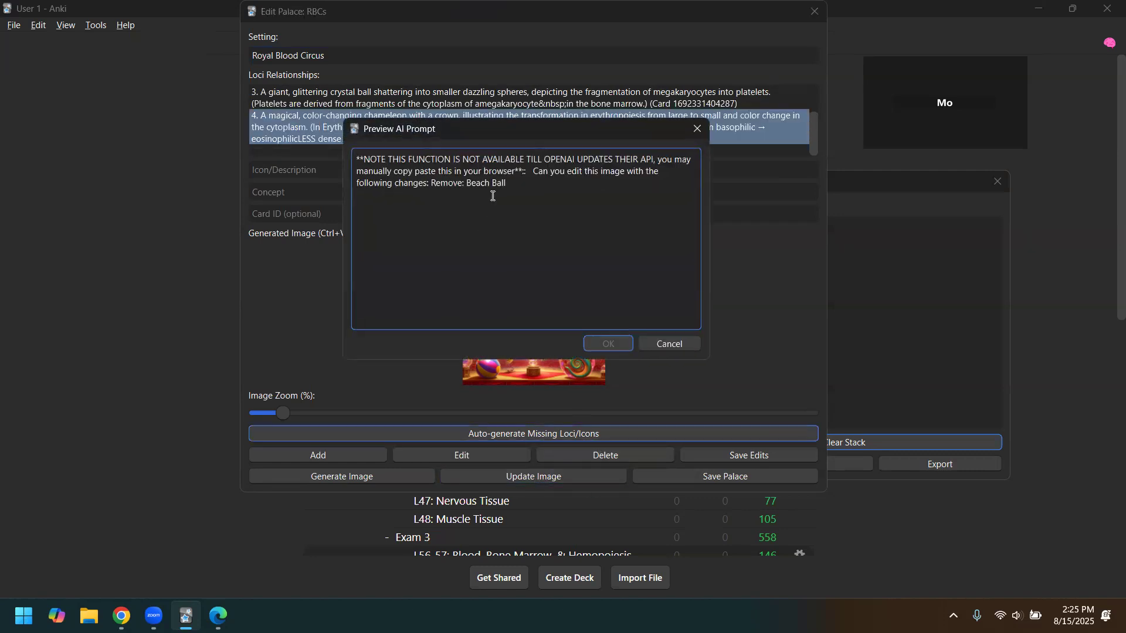
mouse_move(536, 181)
left_mouse_down()
mouse_move(488, 172)
mouse_move(544, 172)
mouse_move(532, 172)
left_mouse_up()
left_click(533, 172)
key("ctrl+shift+End")
left_click(697, 129)
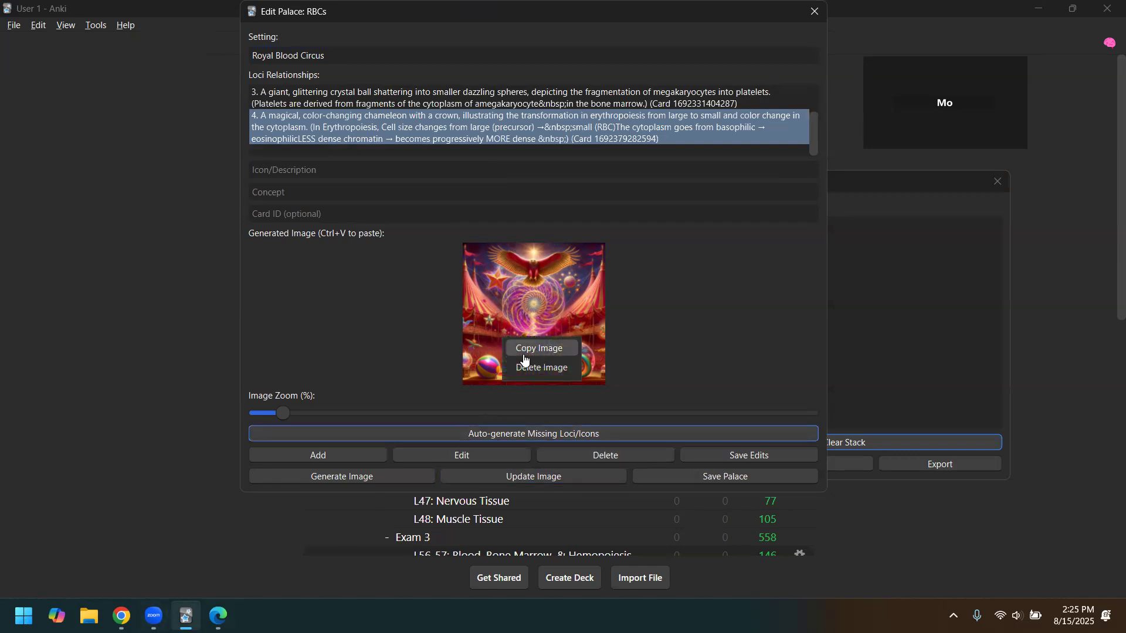
- Copy the palace image and attach it to a new message in ChatGPT in Chrome
left_click(121, 615)
left_click(88, 14)
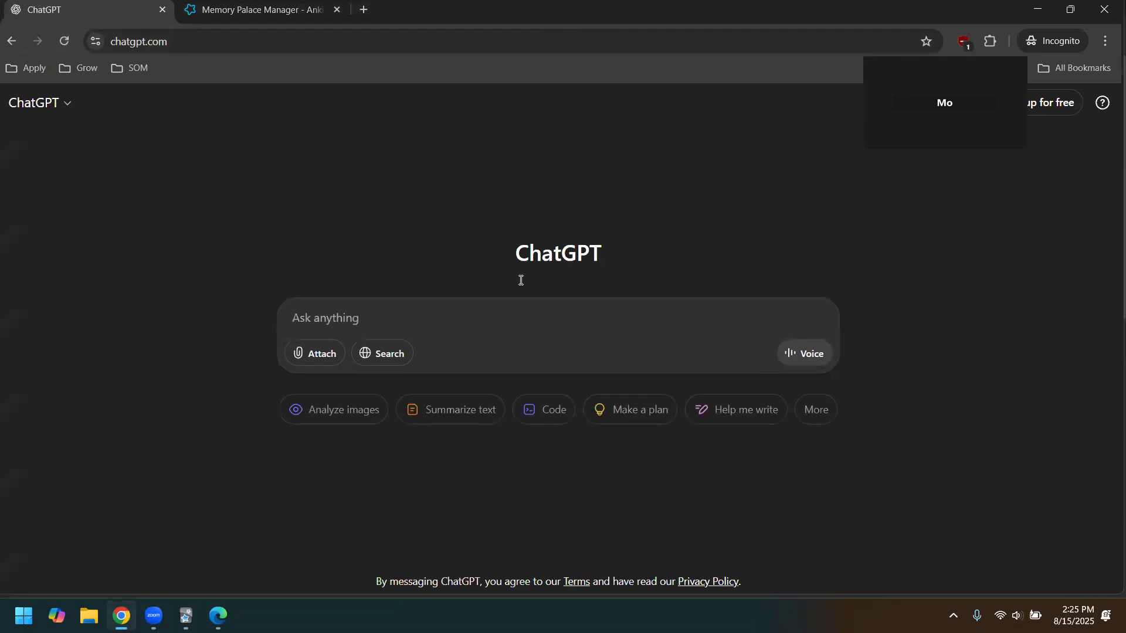
key("ctrl+v")
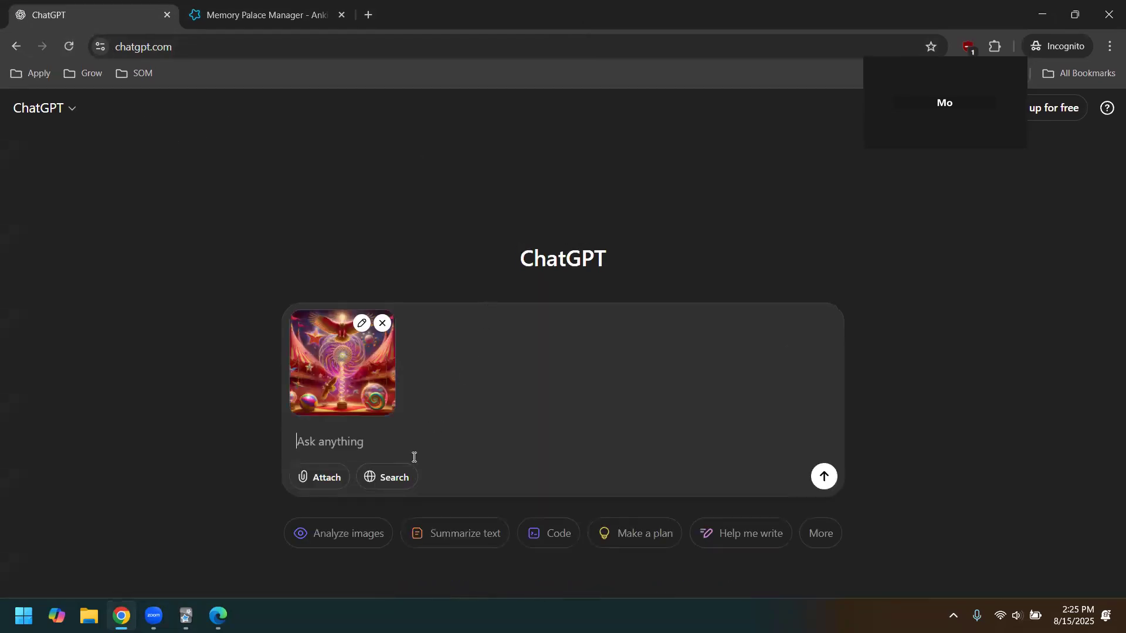
- Switch to Anki, preview the RBCs palace's image update prompt, and copy its request to remove the Beach Ball
left_click(218, 615)
left_click(218, 616)
left_click(185, 616)
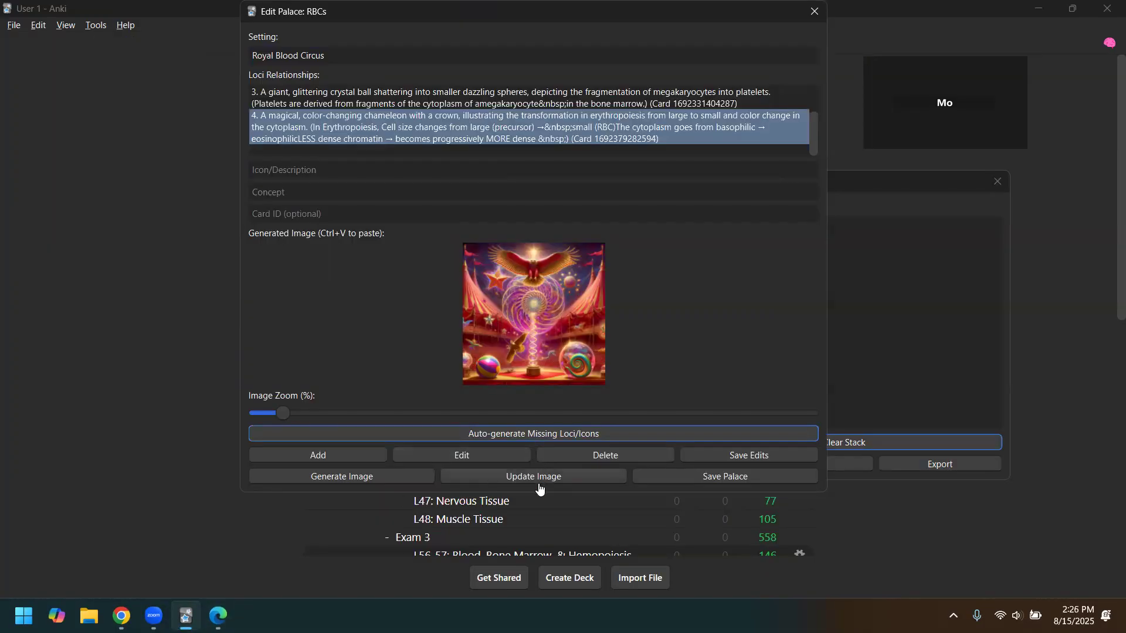
left_click(538, 478)
left_click_drag(558, 201, 535, 171)
right_click(533, 172)
left_click(572, 226)
- Paste the Beach Ball removal request into ChatGPT in Chrome and send it with the attached palace image
left_click(121, 616)
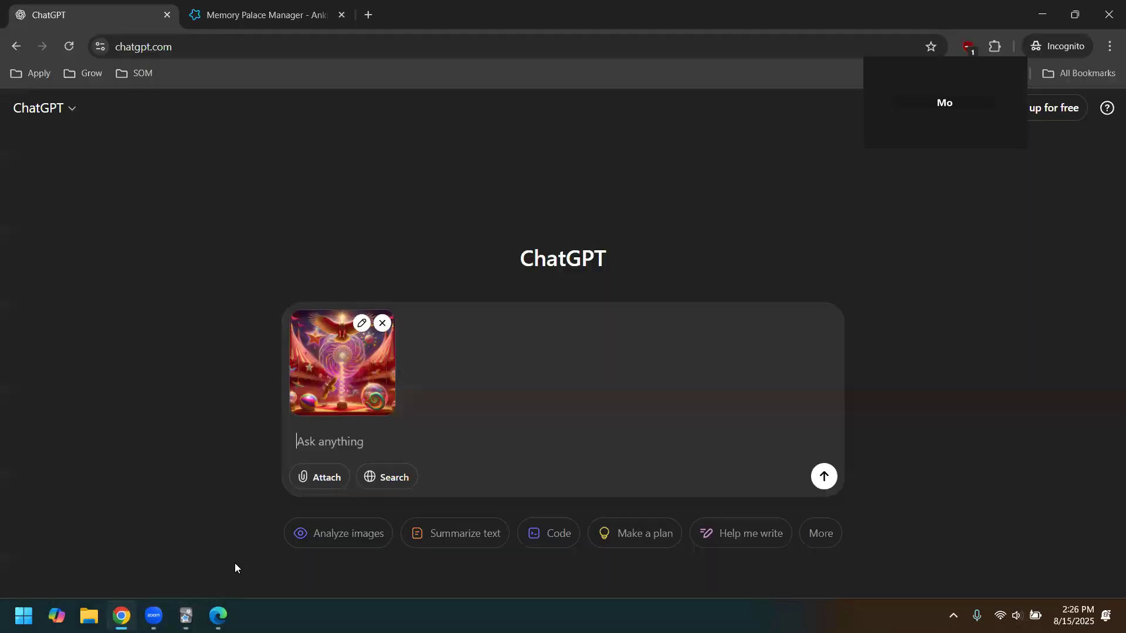
key("ctrl+v")
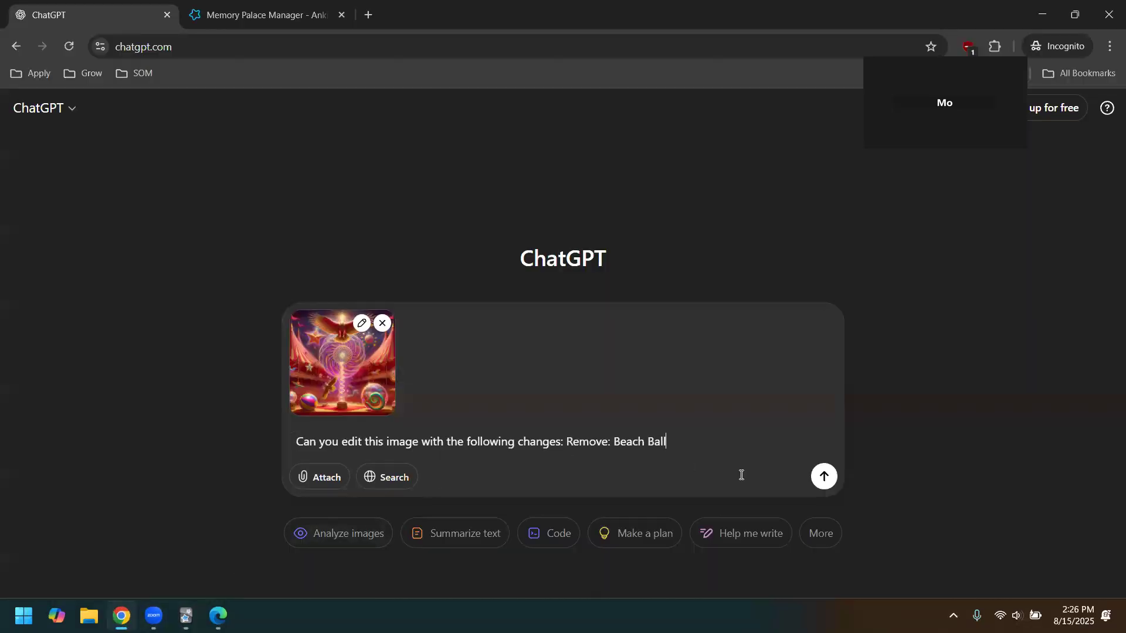
left_click(831, 482)
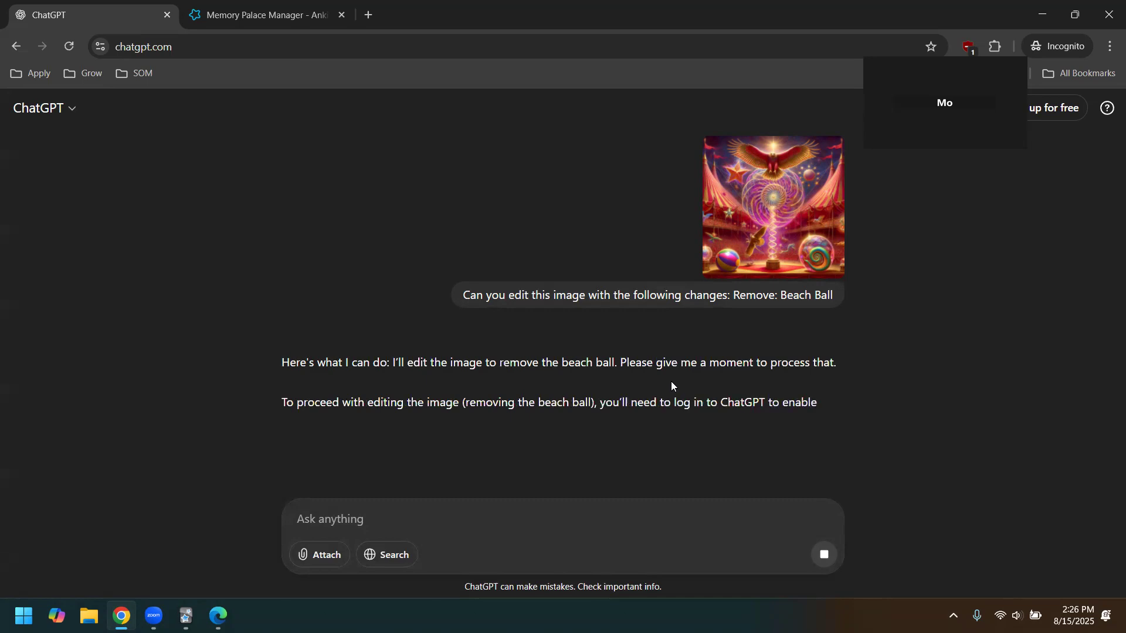
- Read through ChatGPT's reply to the image edit request, dismissing the terms and privacy notice
scroll(791, 263, "down", 1)
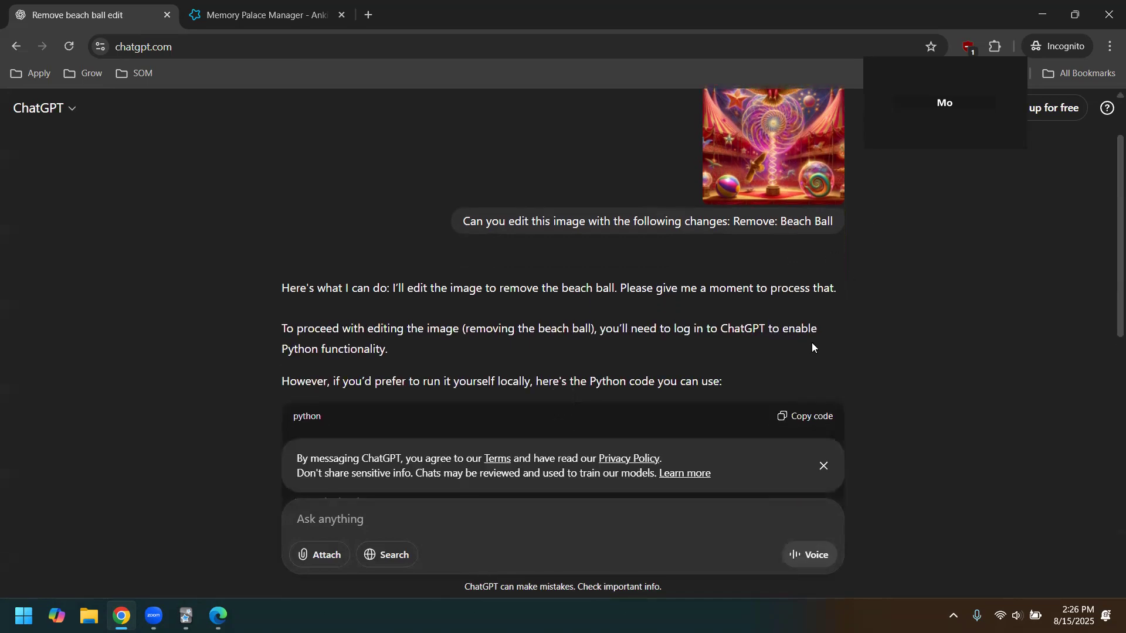
scroll(814, 348, "down", 6)
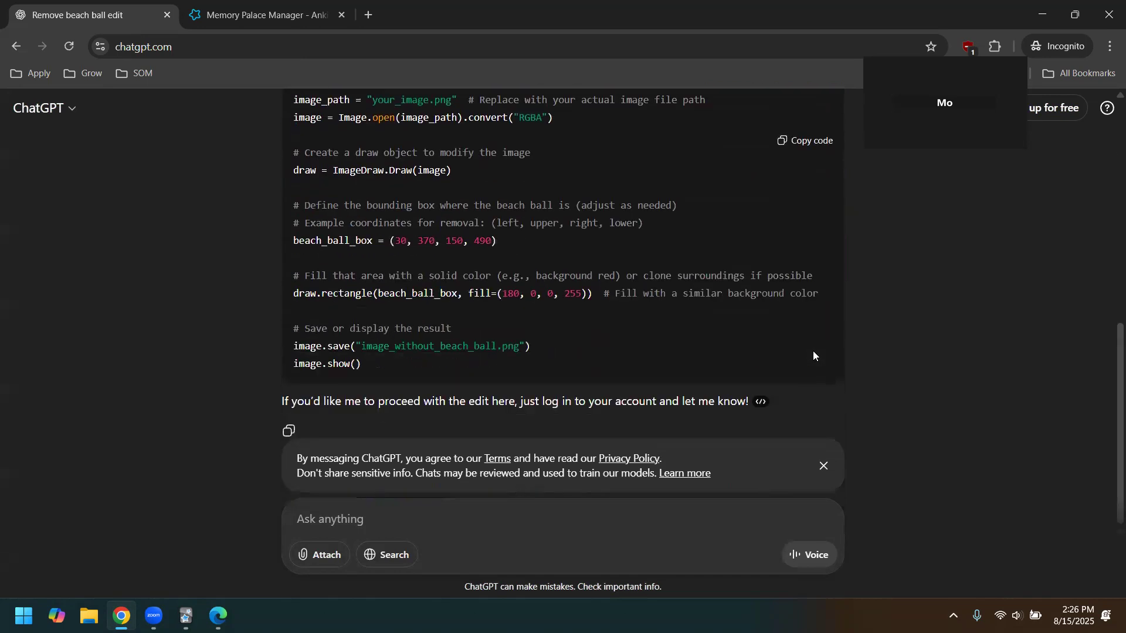
scroll(885, 348, "up", 7)
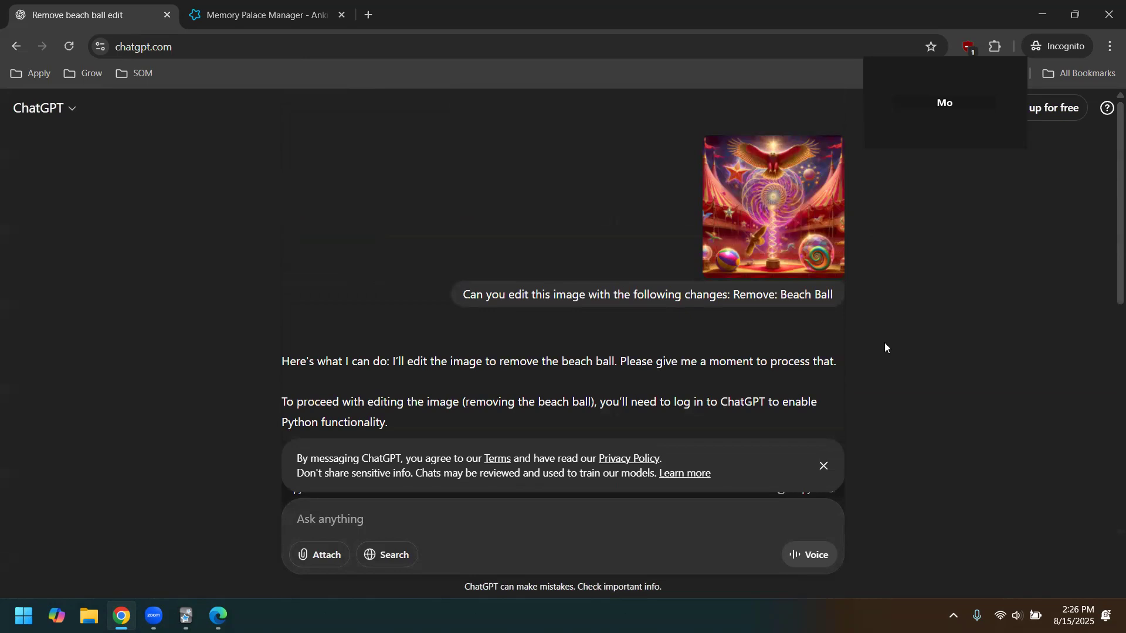
left_click(826, 464)
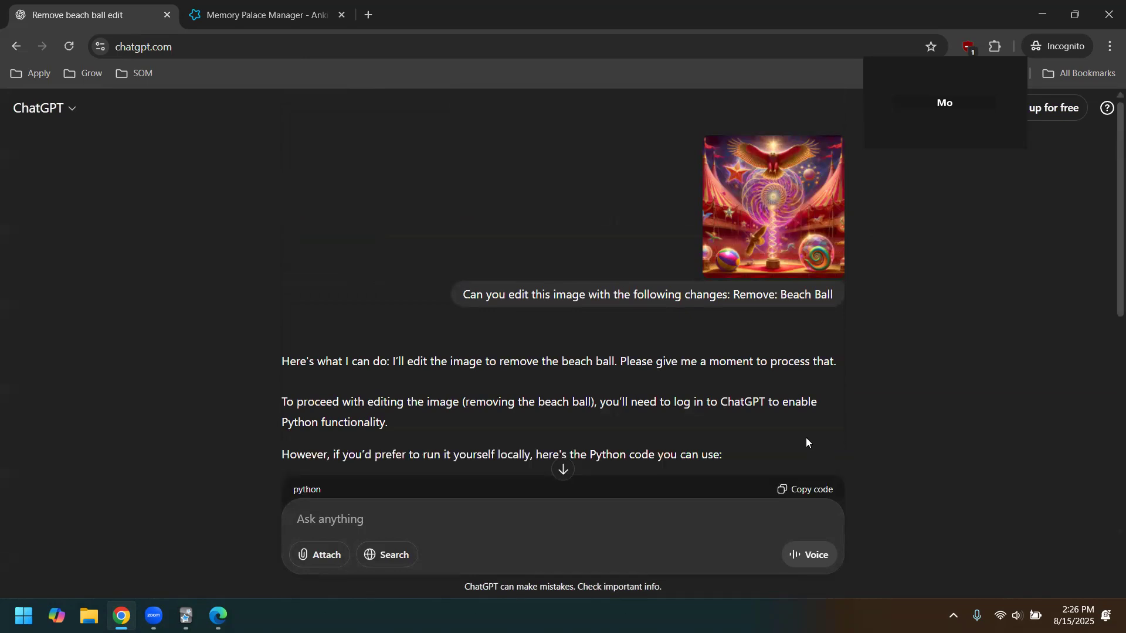
left_click_drag(719, 403, 813, 422)
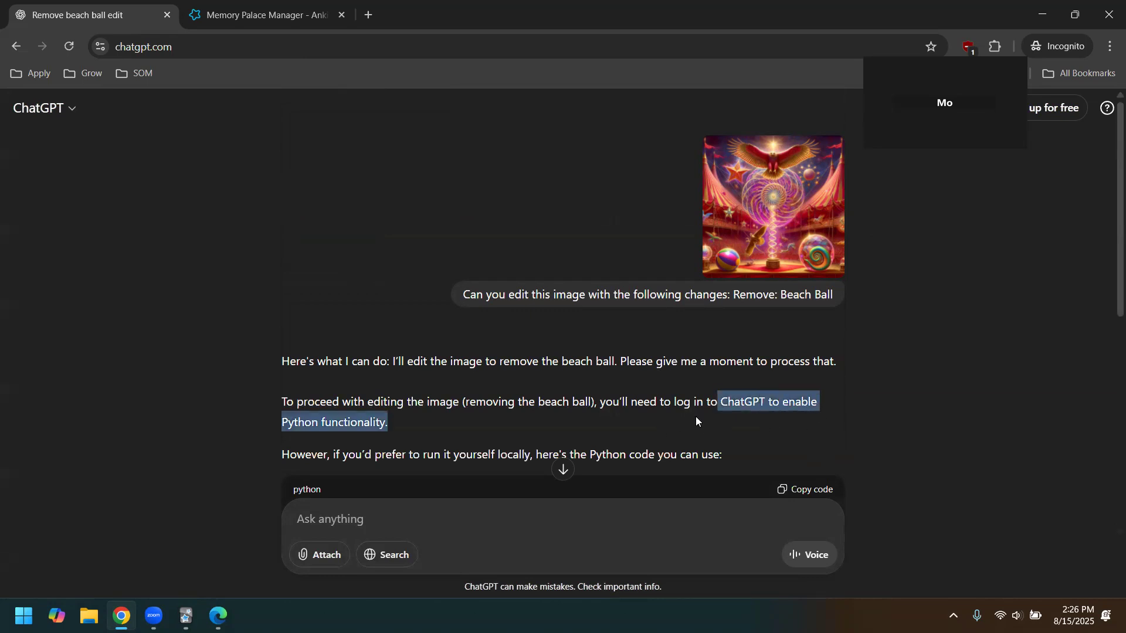
left_click(749, 414)
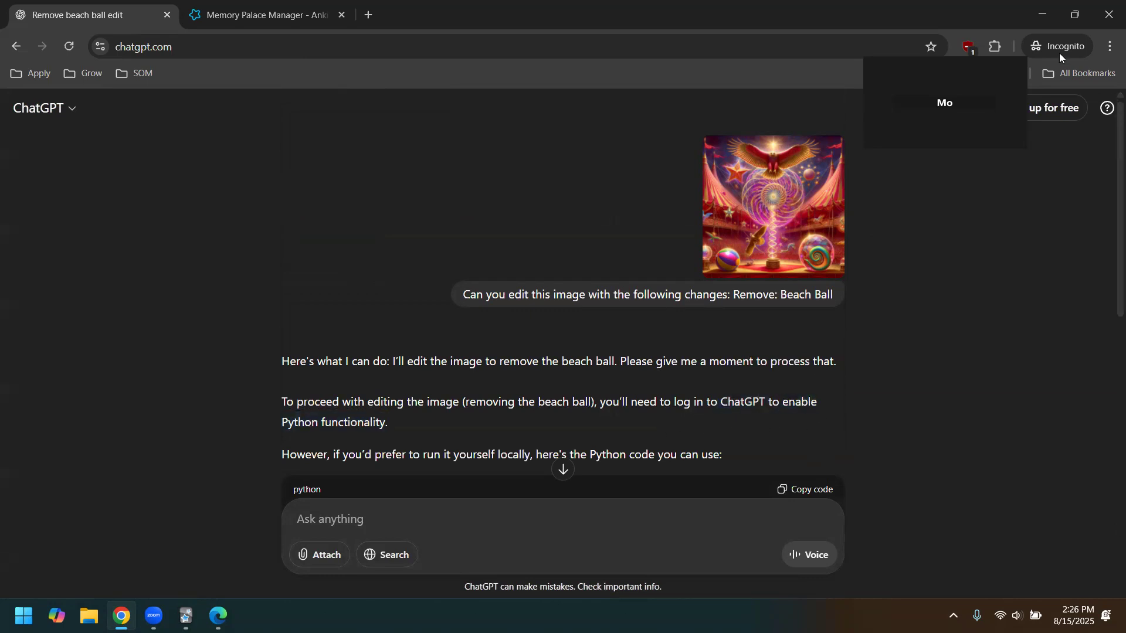
key("ctrl+Tab")
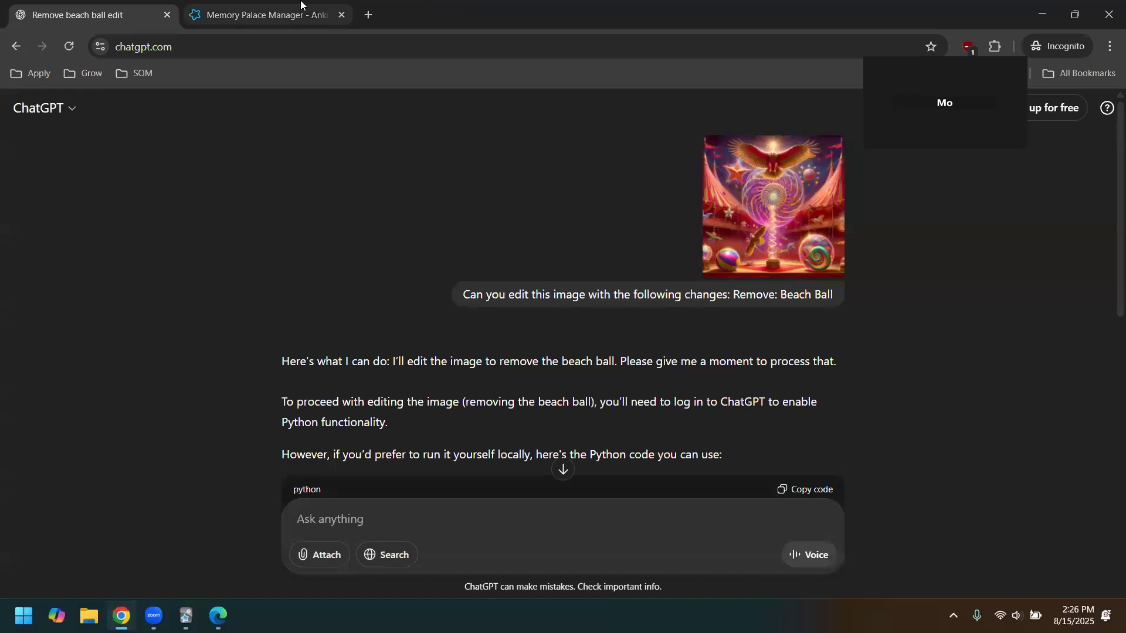
- Return to Anki, cancel the update prompt, and close the RBCs palace without saving, along with the palace manager
left_click(1042, 14)
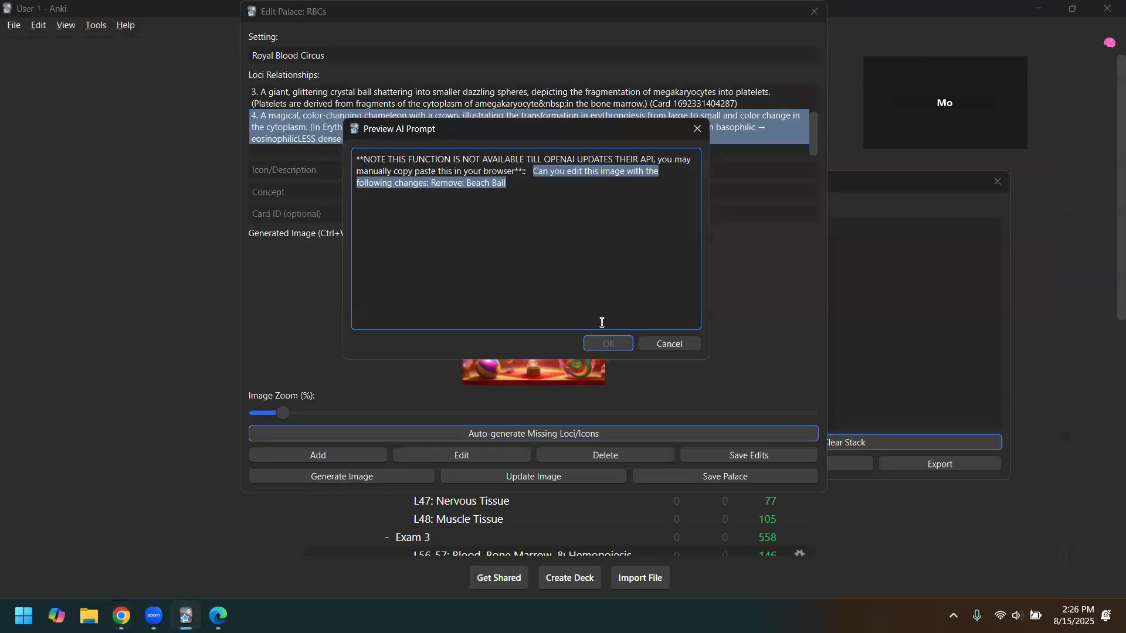
left_click(668, 346)
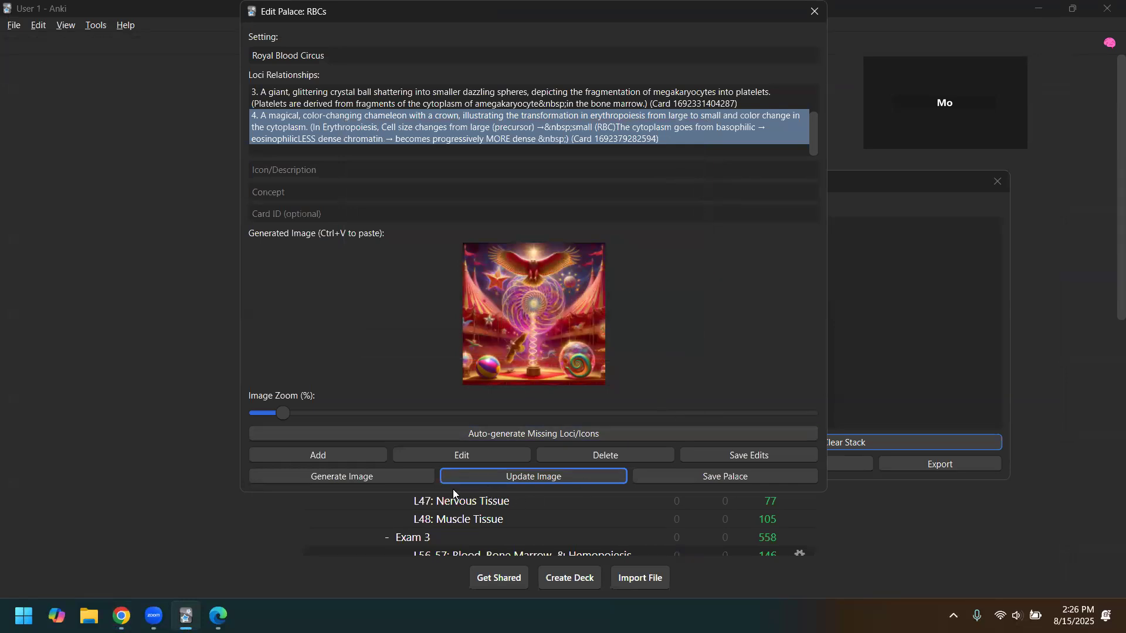
left_click(815, 12)
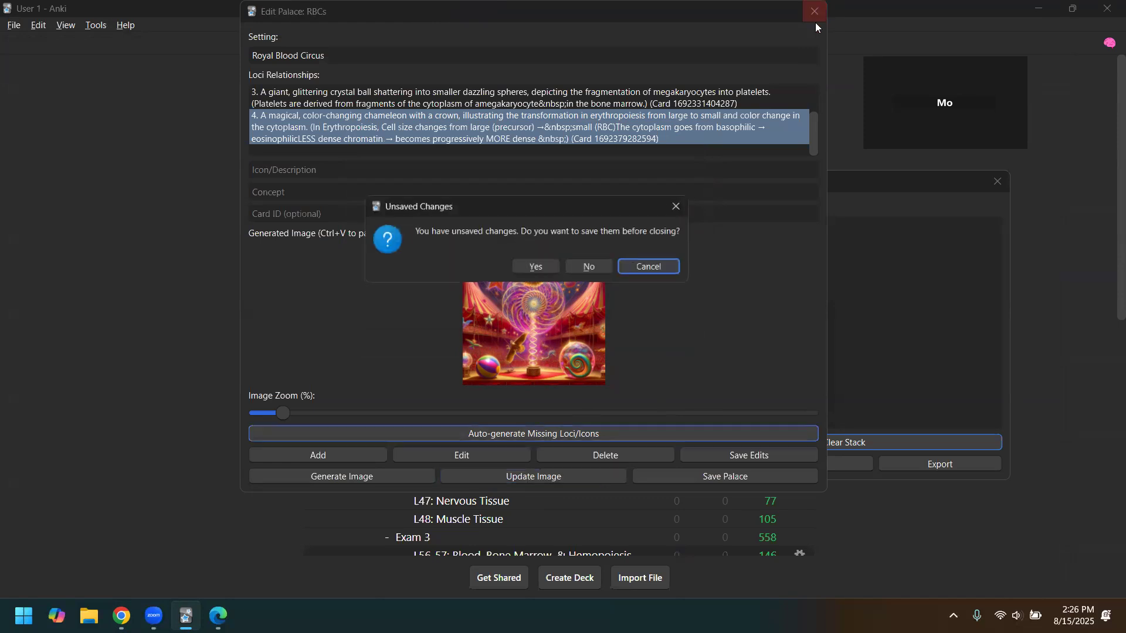
left_click(589, 267)
left_click(997, 181)
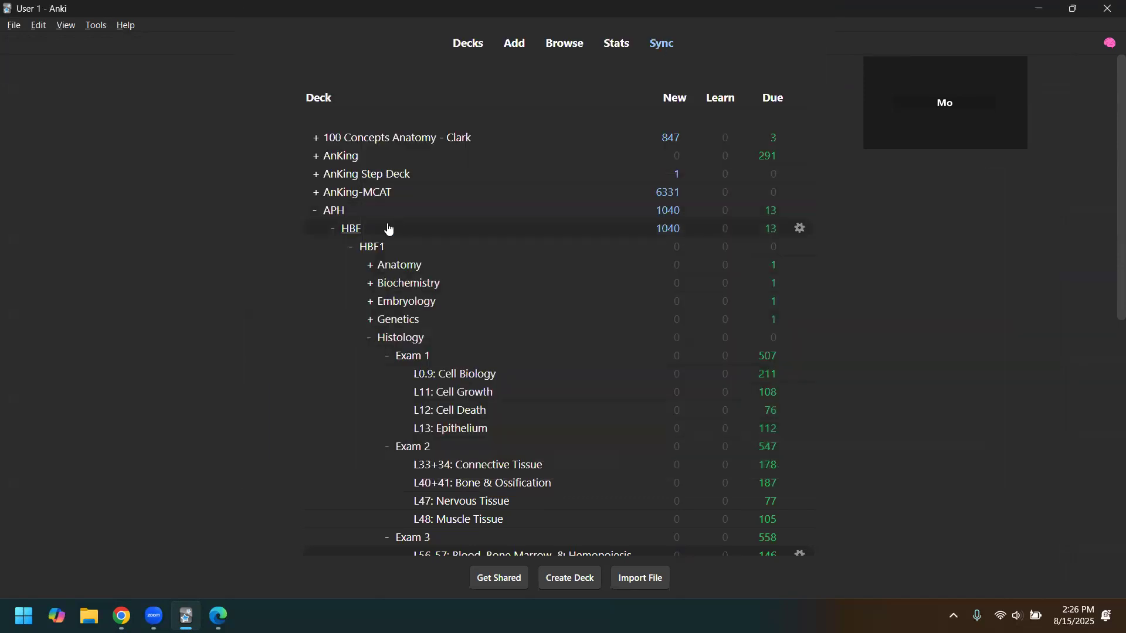
- Study the L56-57: Blood, Bone Marrow, & Hemopoiesis deck and reveal the answer of its first card
scroll(381, 246, "down", 3)
left_click(496, 428)
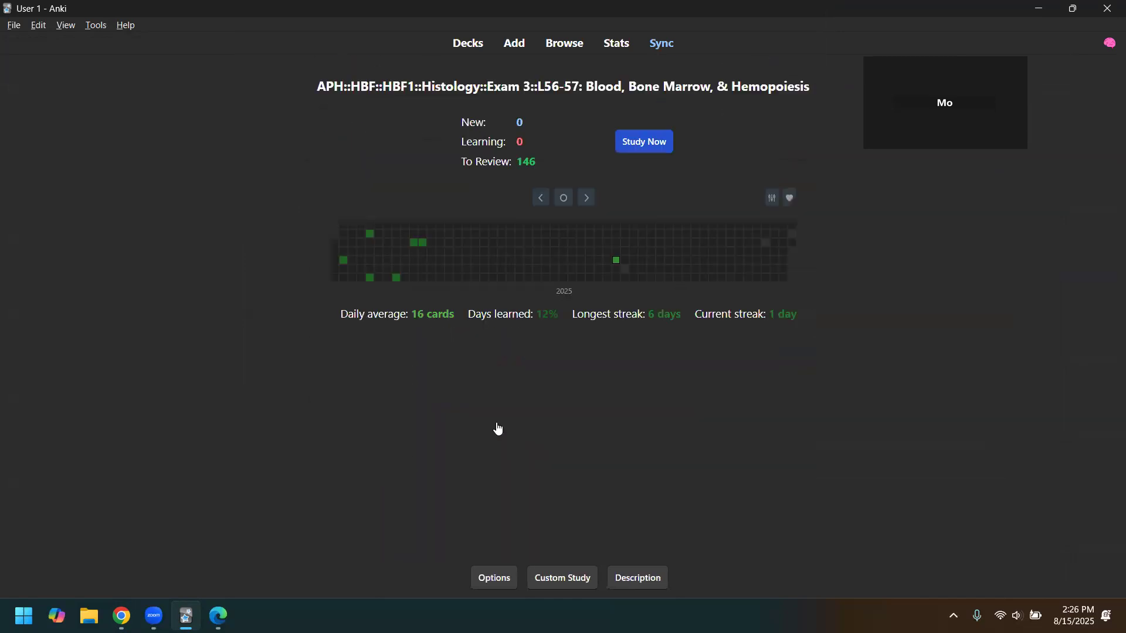
left_click(656, 143)
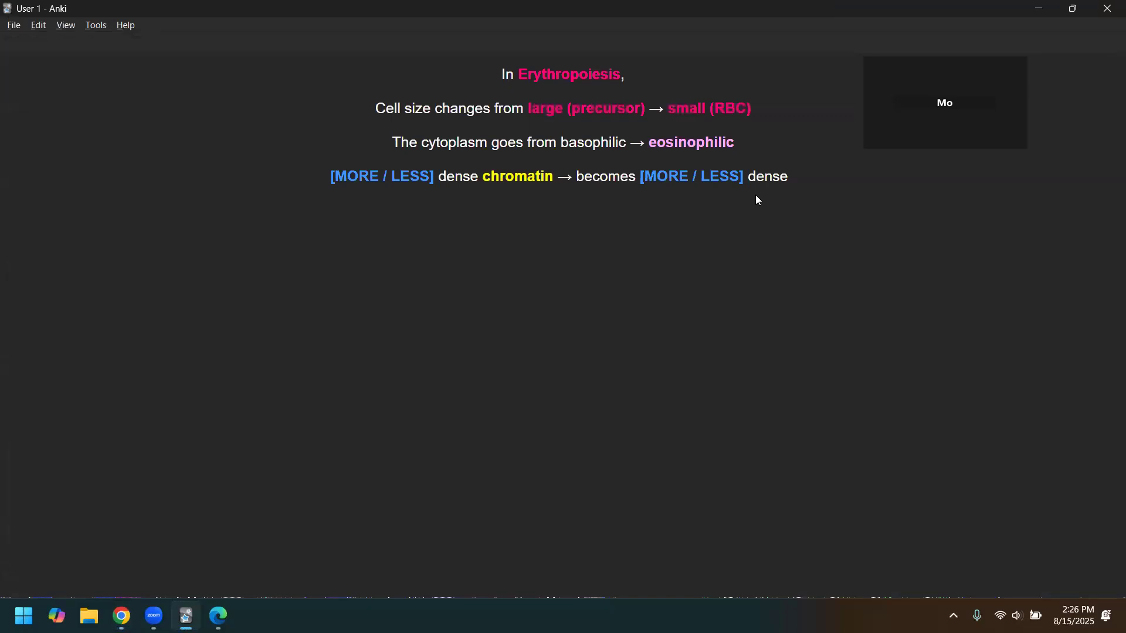
key("space")
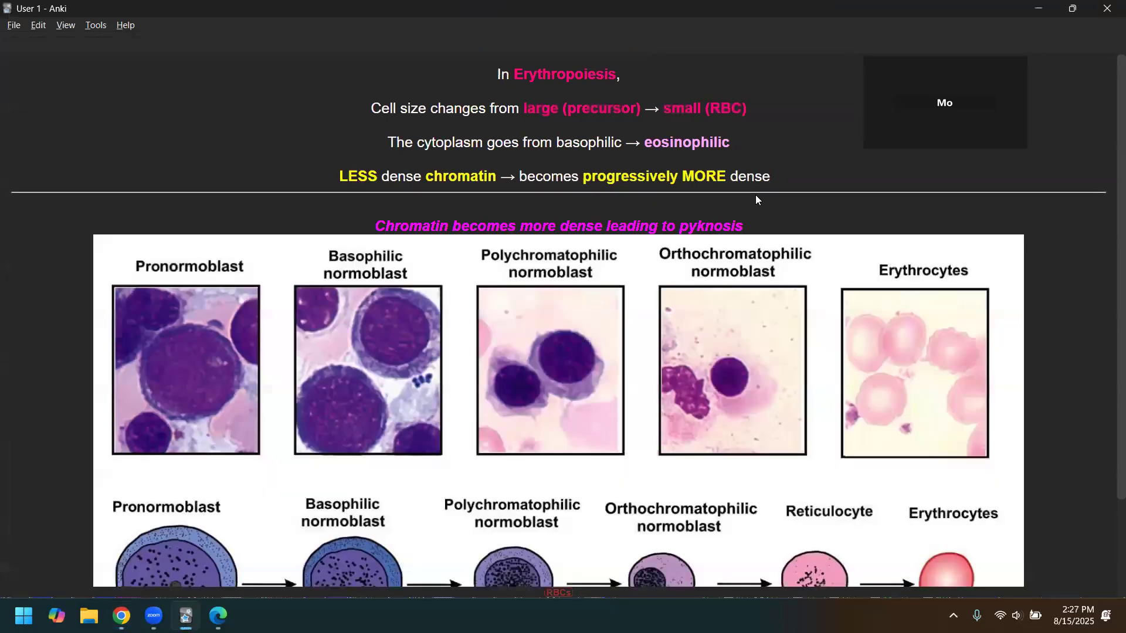
scroll(581, 415, "down", 2)
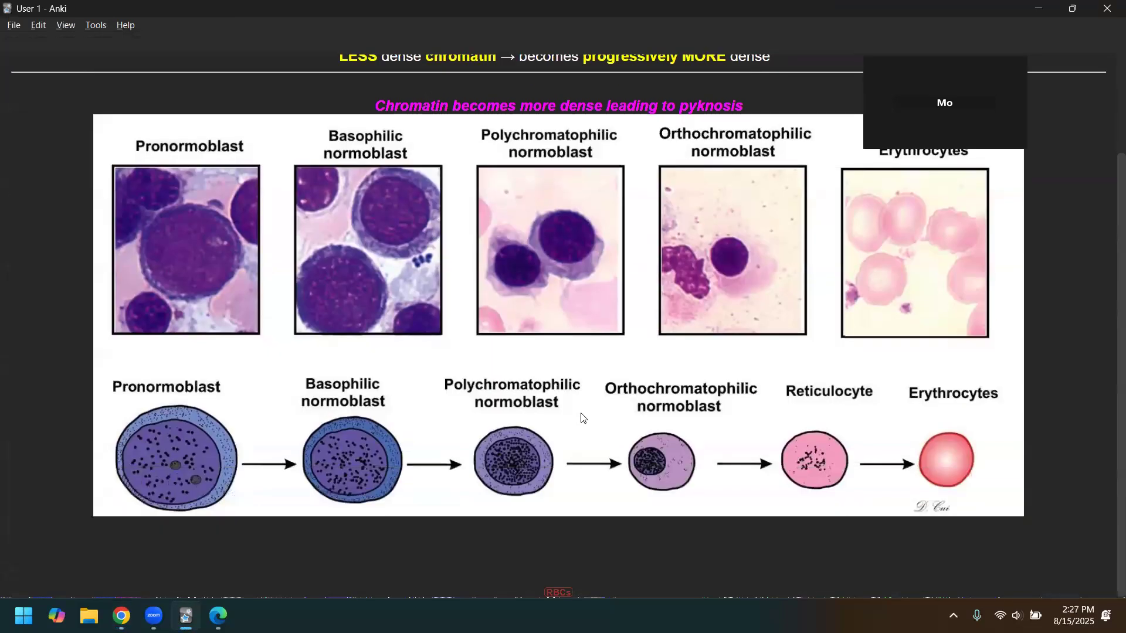
scroll(581, 415, "up", 2)
- Create a new memory palace named "fdsjafa" in the Memory Palace Manager
left_click(96, 27)
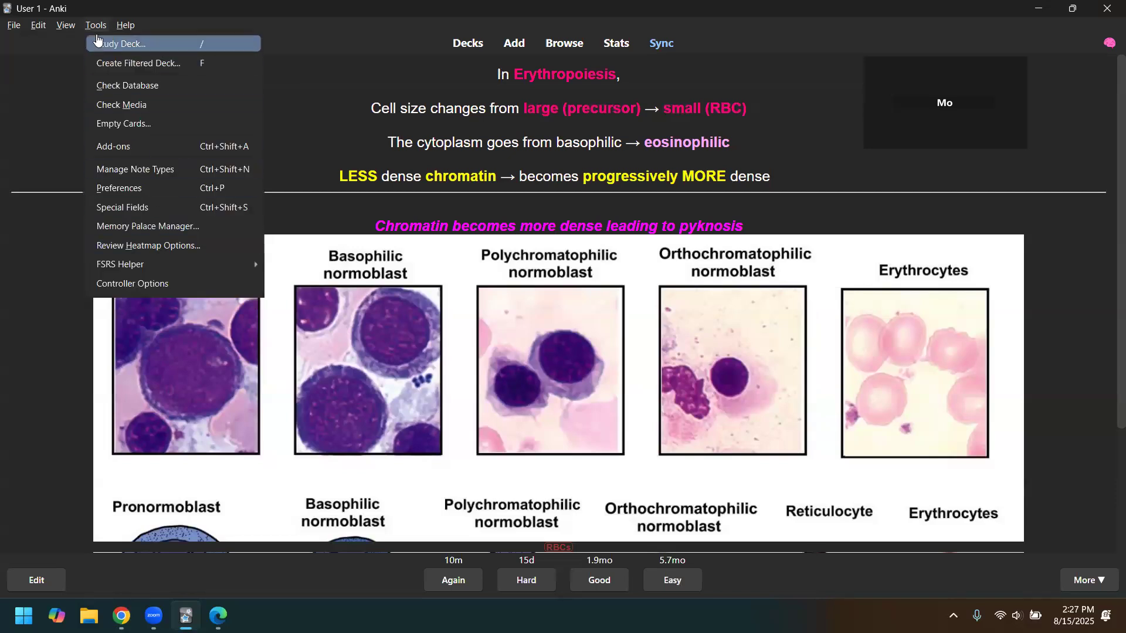
left_click(158, 227)
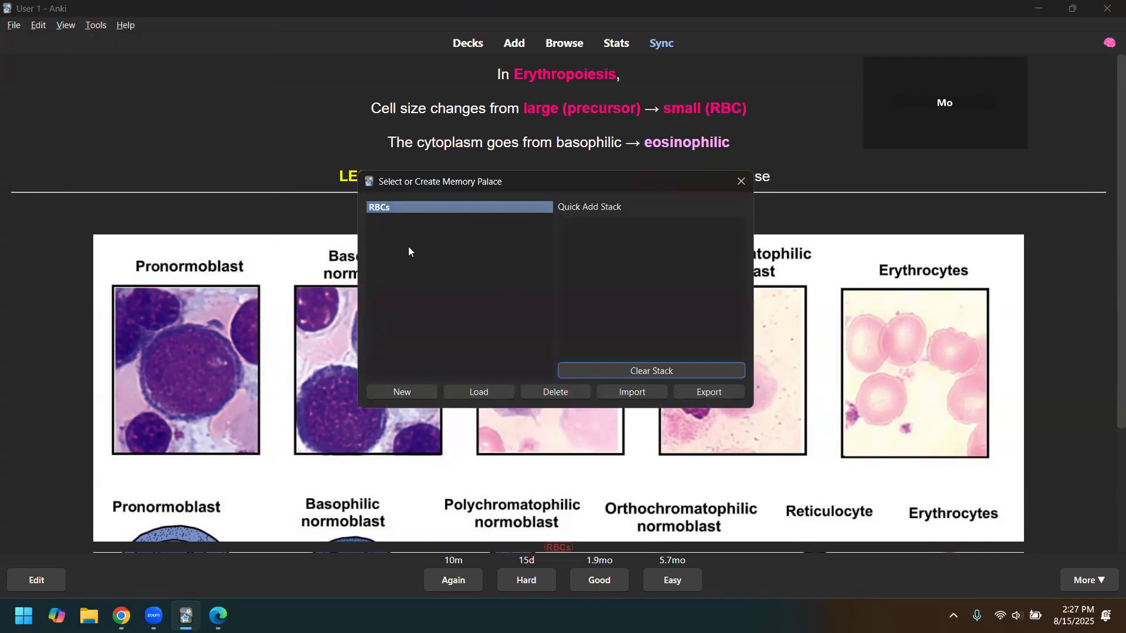
left_click(407, 392)
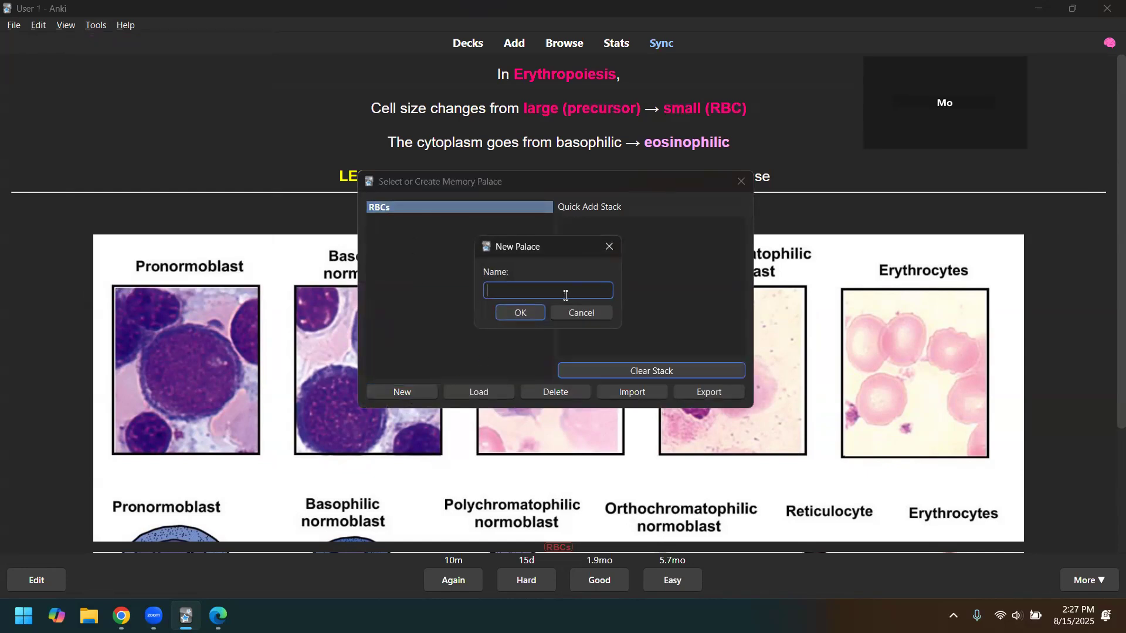
type("dsfasd")
key("Return")
type("dsfsa")
key("Return")
left_click(581, 305)
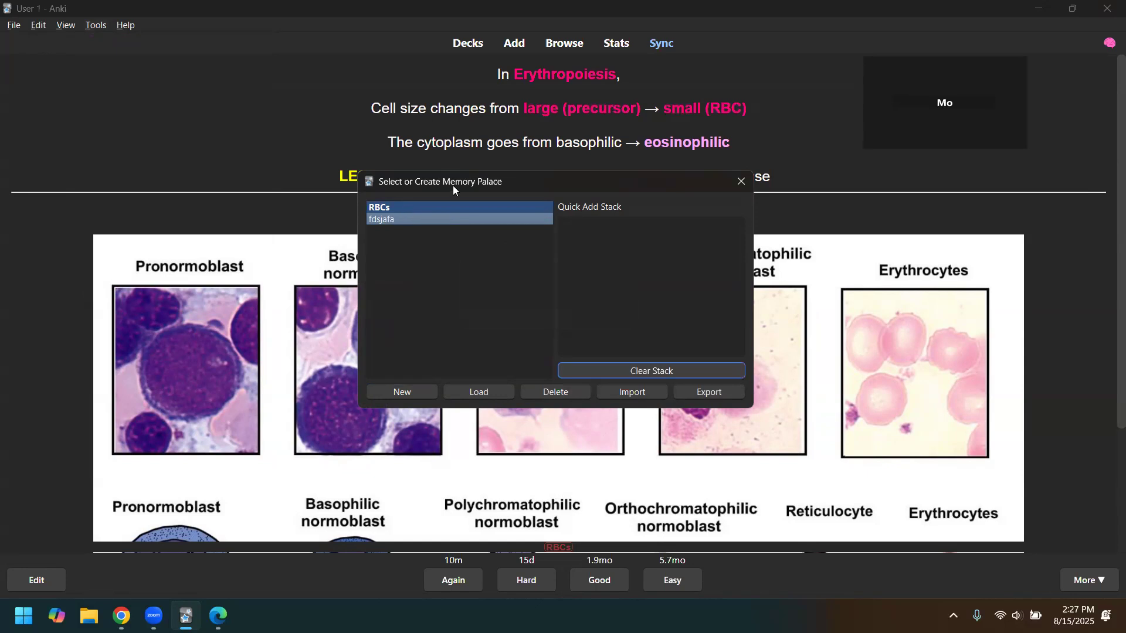
- Load the RBCs palace, examine the chameleon locus linked to the current card, and close the palace and manager
left_click_drag(453, 186, 263, 150)
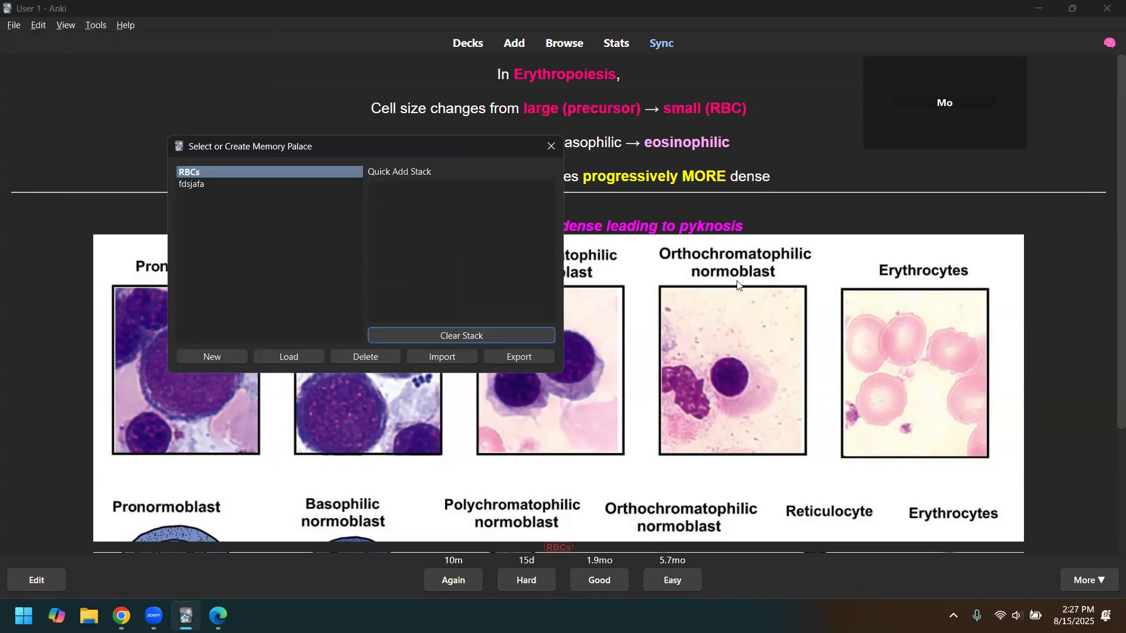
left_click(302, 359)
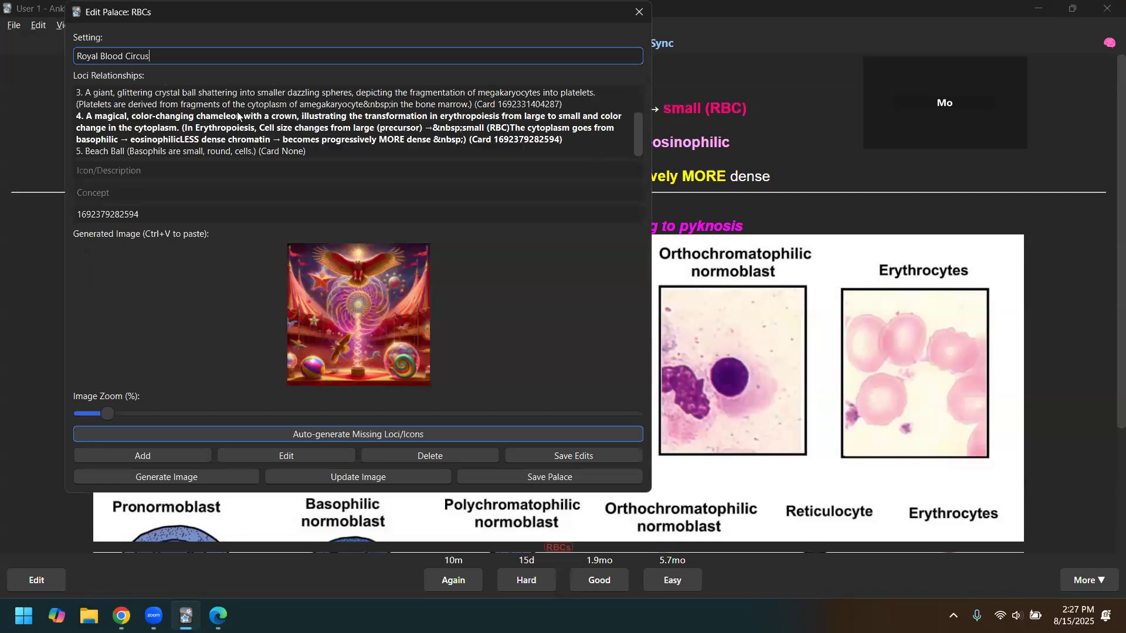
left_click(147, 128)
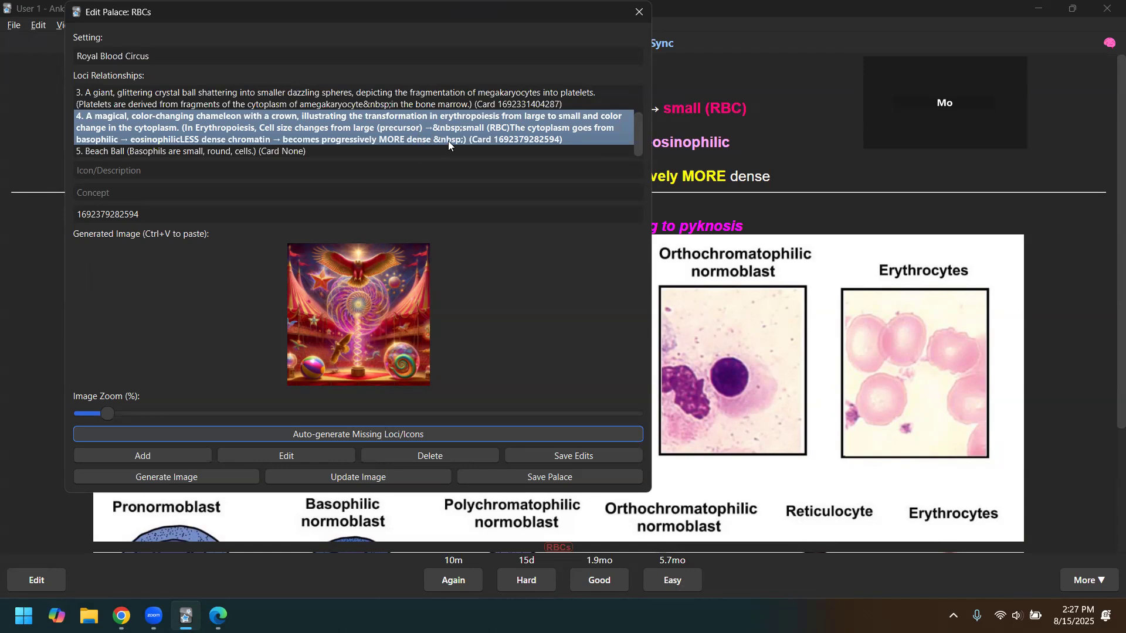
left_click(639, 12)
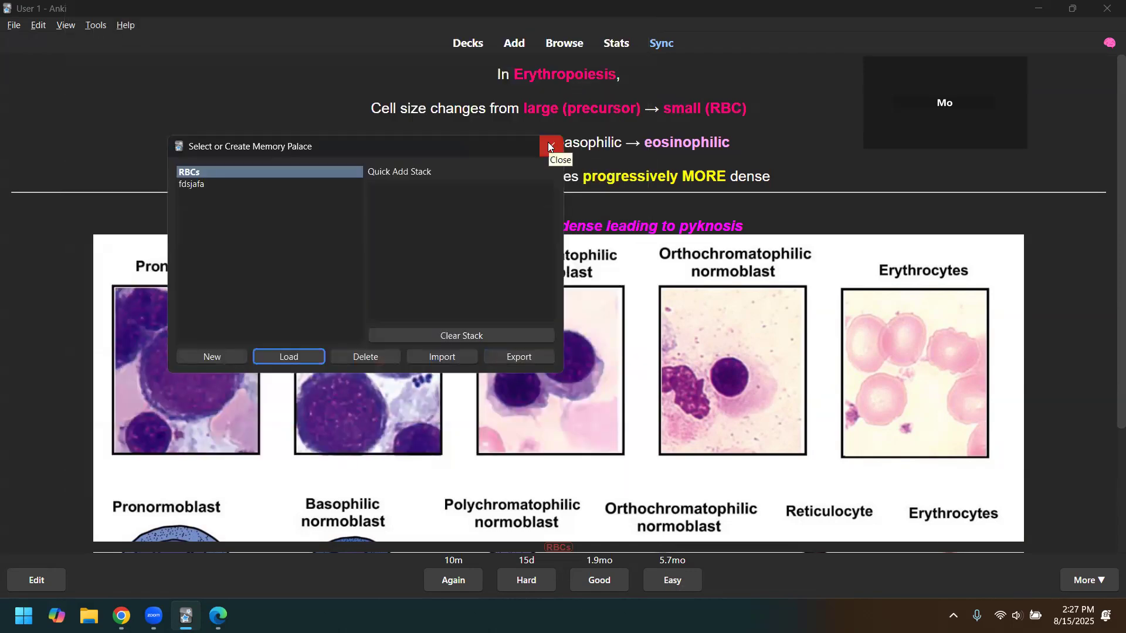
left_click(262, 184)
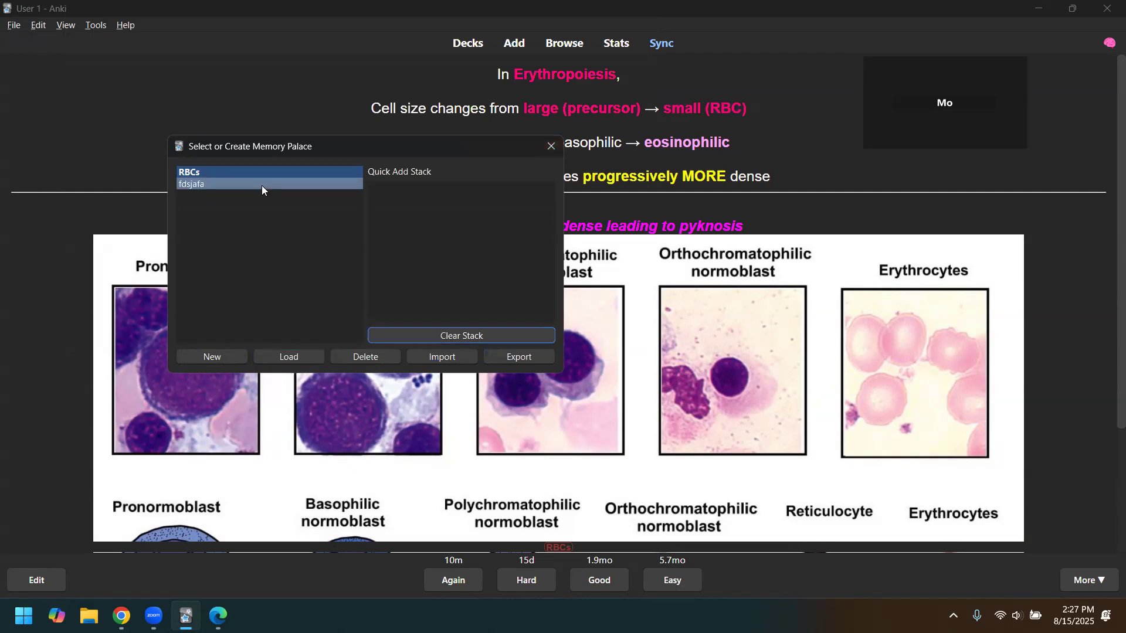
left_click(289, 174)
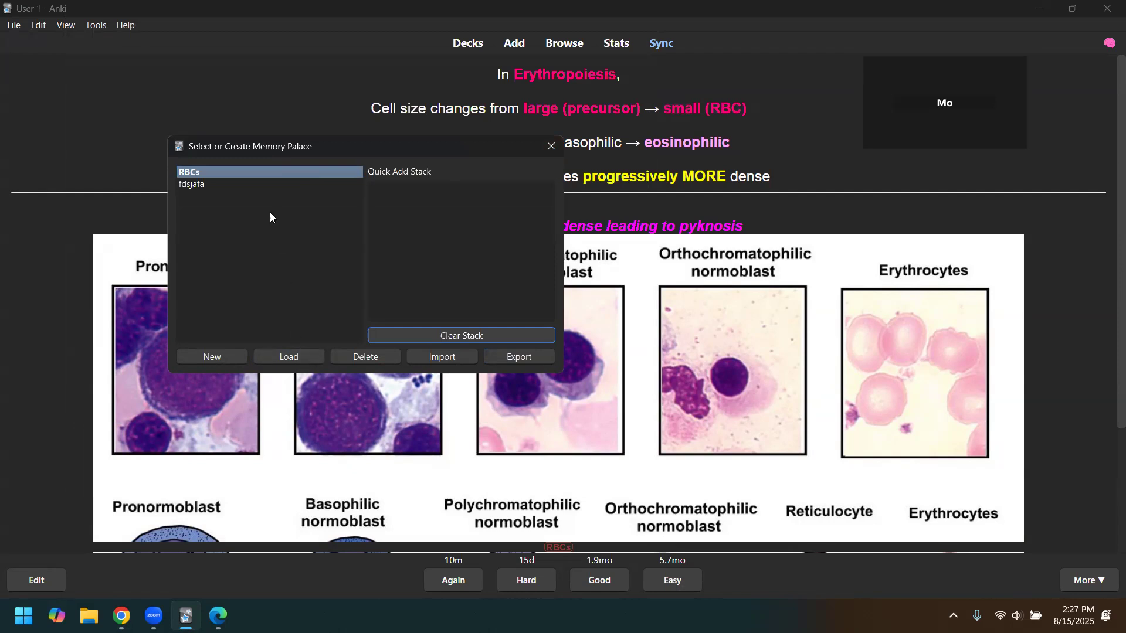
left_click(539, 147)
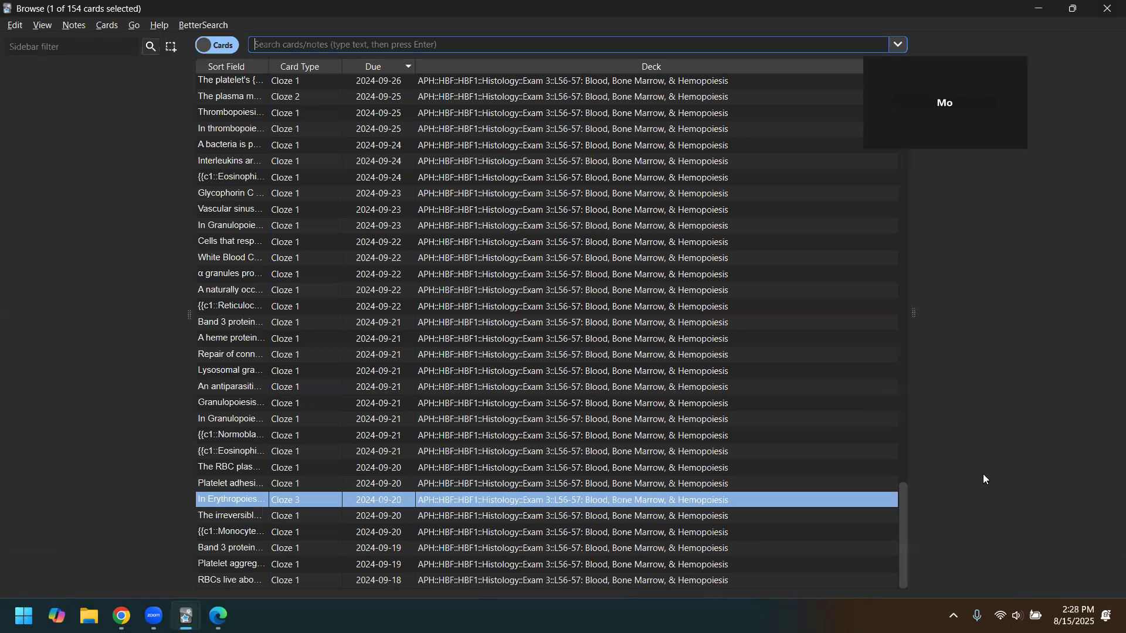
- Check the Erythropoiesis card's tags in the card browser and compare them with the palace list in the manager
scroll(997, 558, "down", 4)
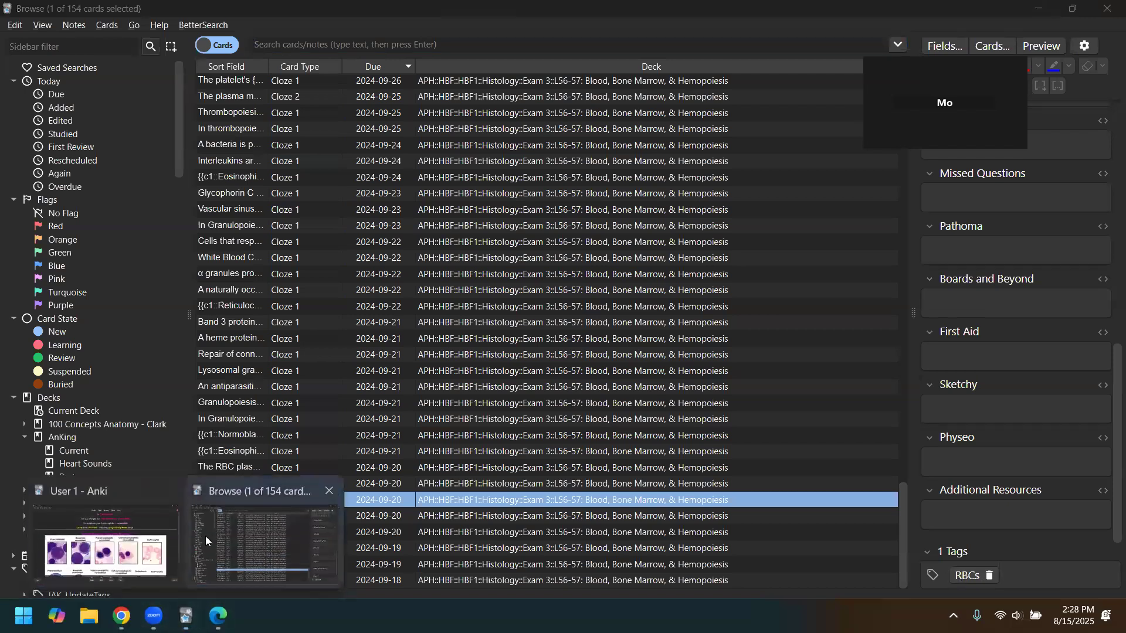
left_click(88, 539)
left_click(94, 25)
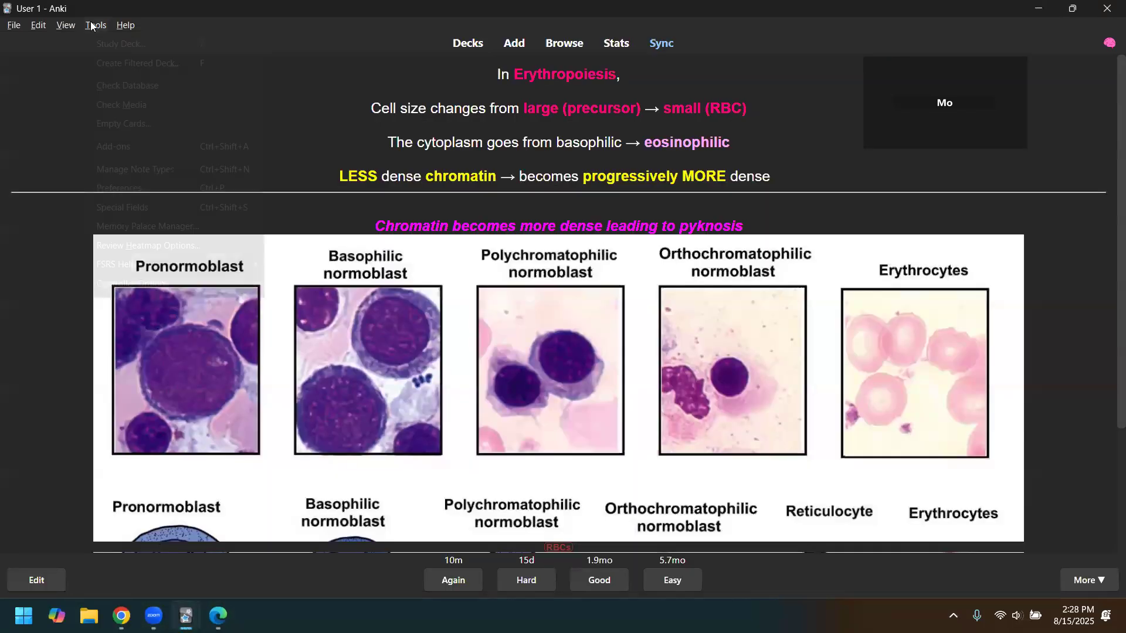
left_click(170, 228)
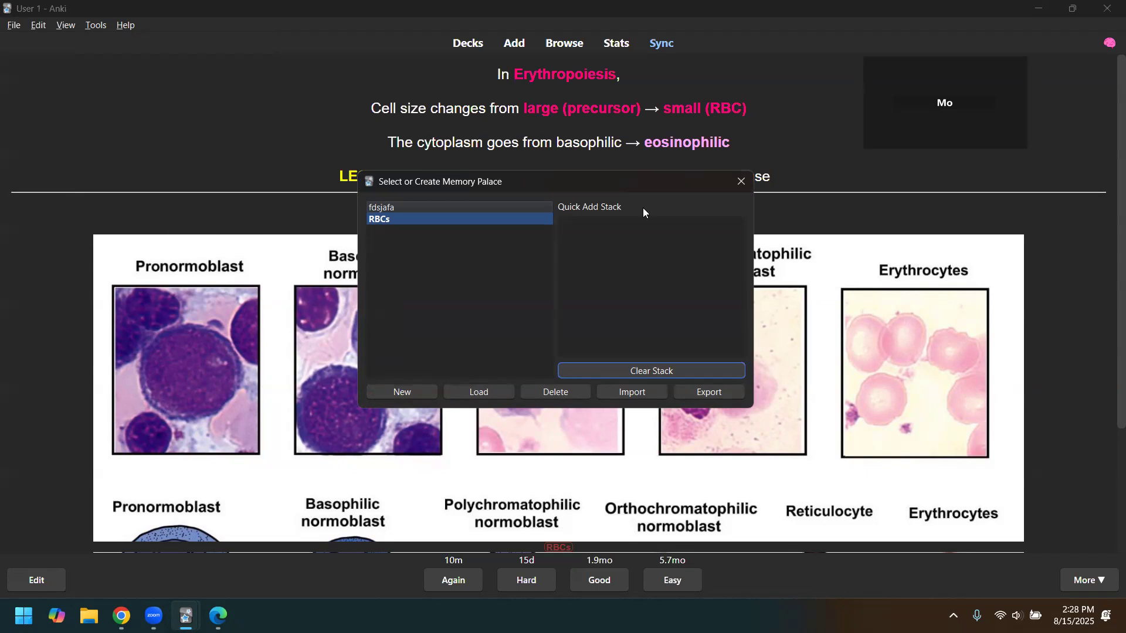
left_click(740, 181)
- Return to the deck list and clear away the card browser and the palace image window
left_click(468, 41)
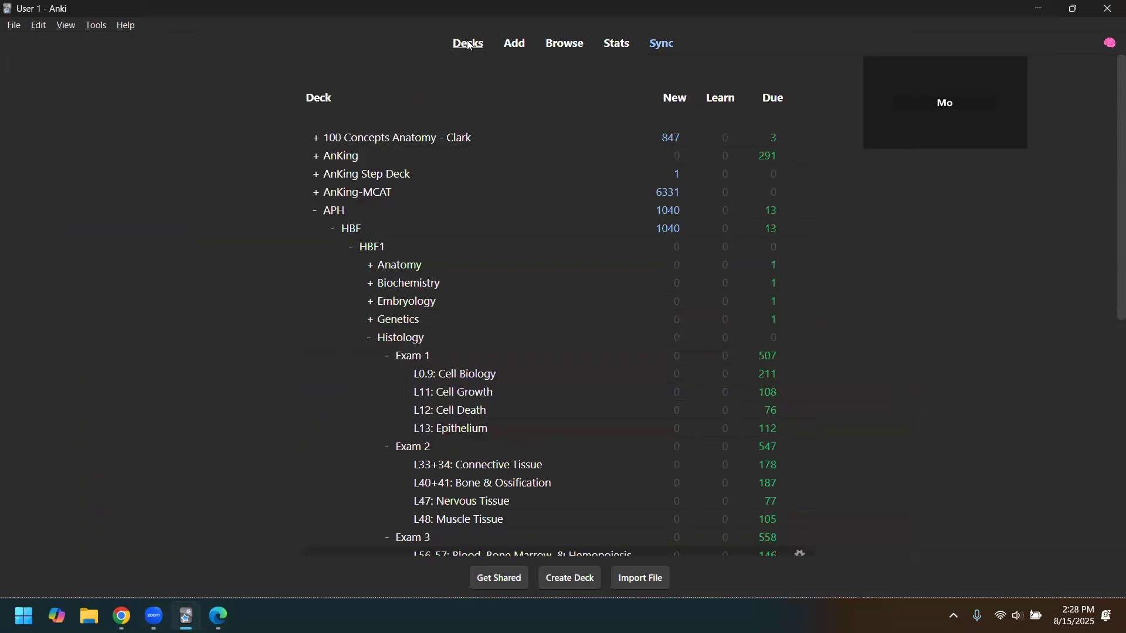
scroll(709, 286, "down", 4)
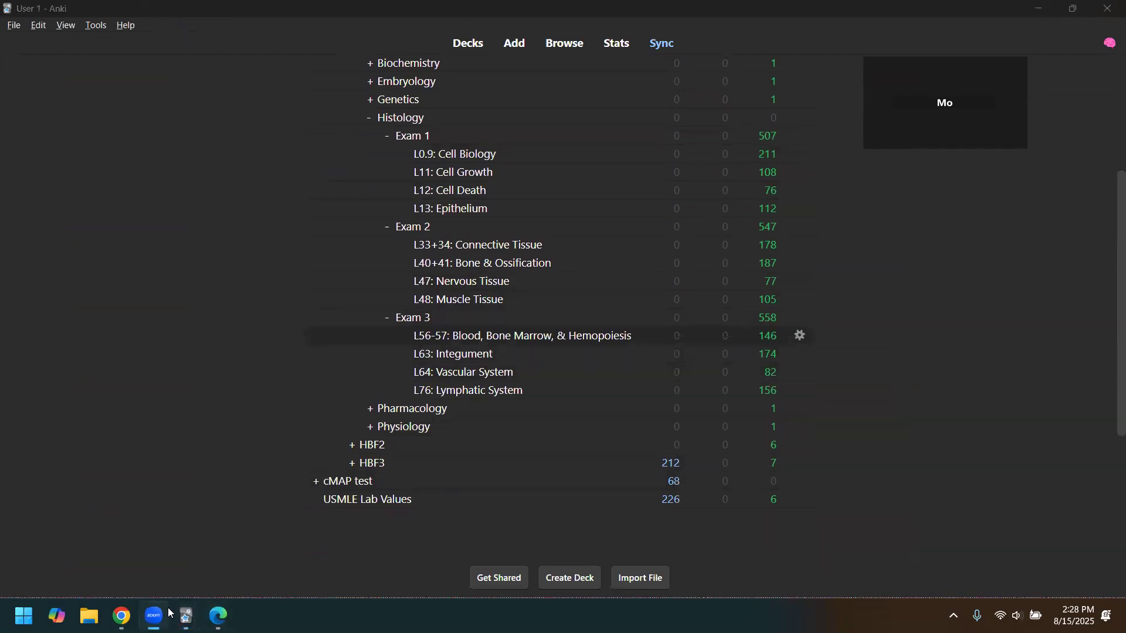
mouse_move(186, 615)
left_click(237, 573)
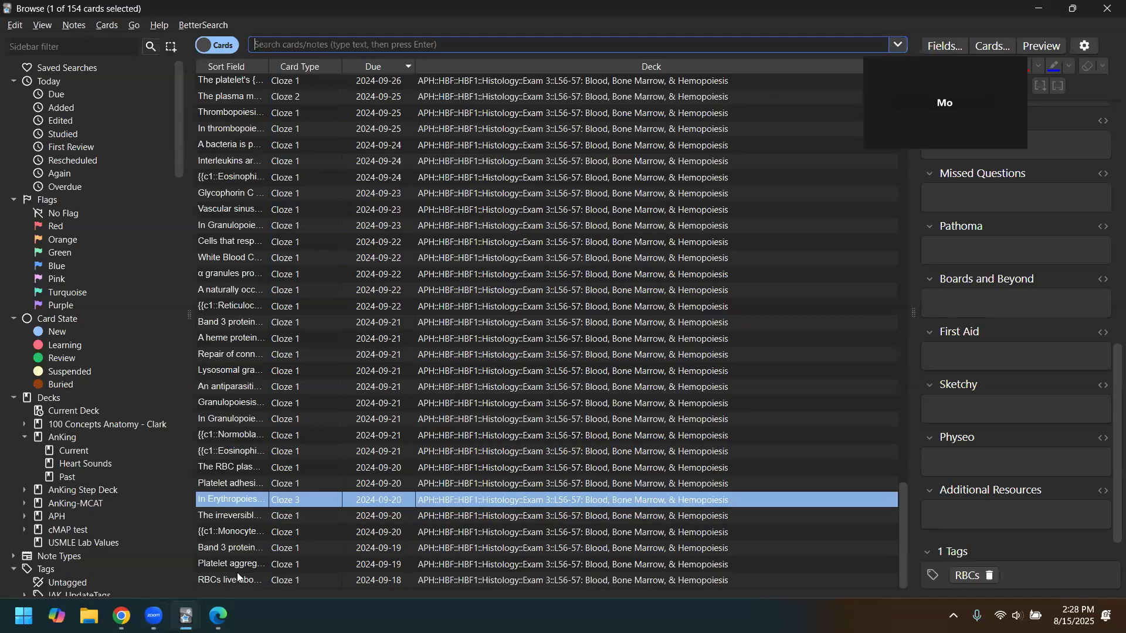
left_click(1107, 8)
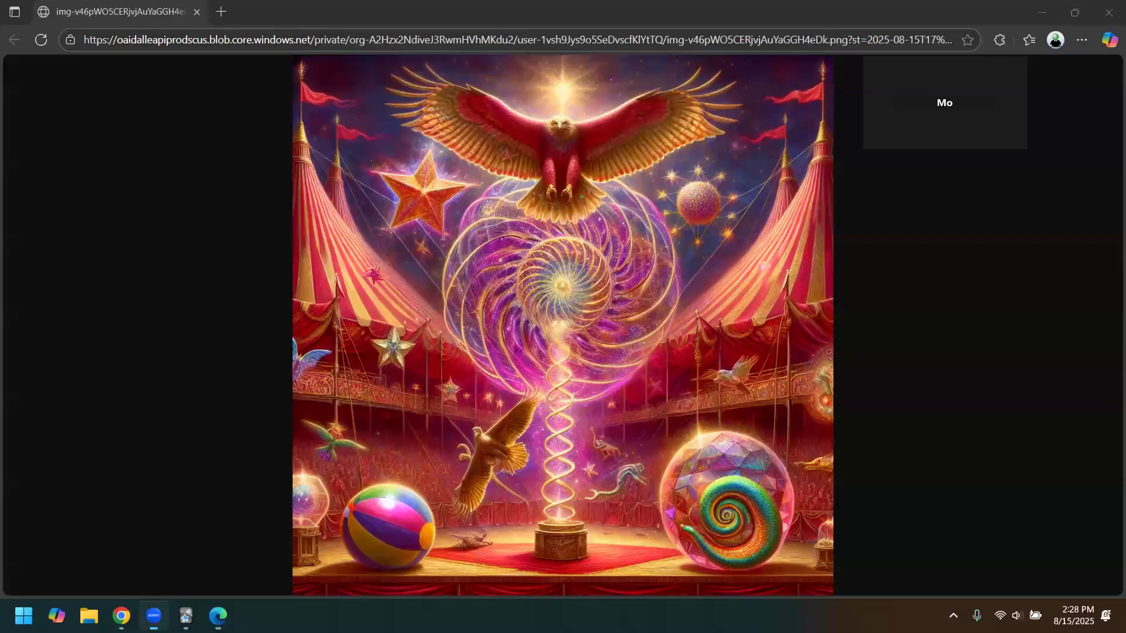
left_click(1050, 22)
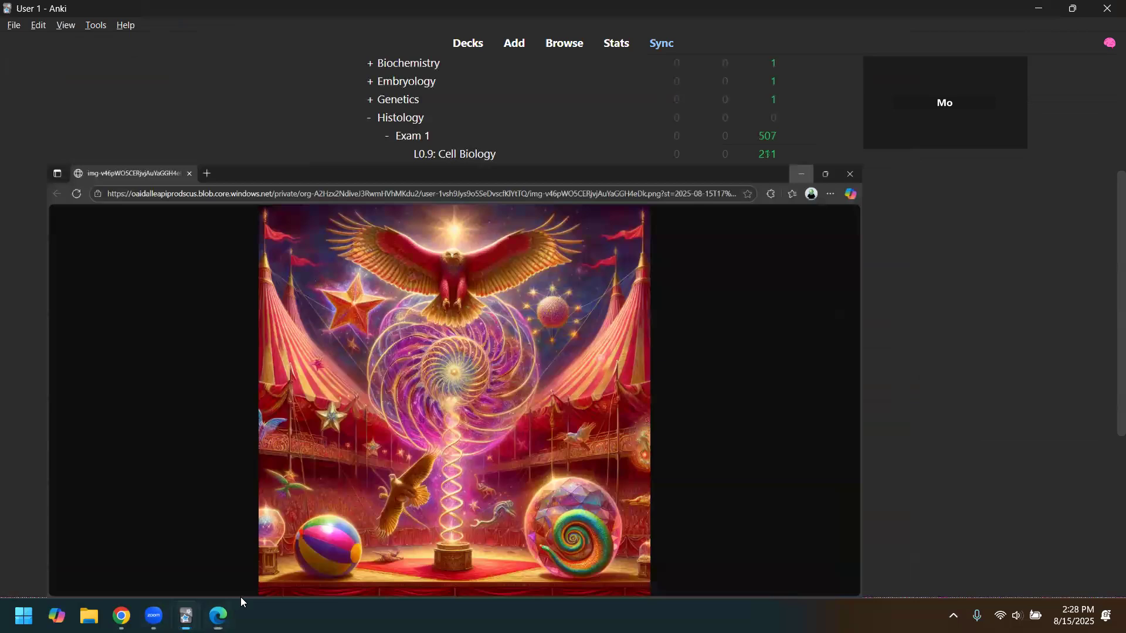
- Open the Memory Palace Manager and select the RBCs palace
left_click(96, 26)
left_click(160, 223)
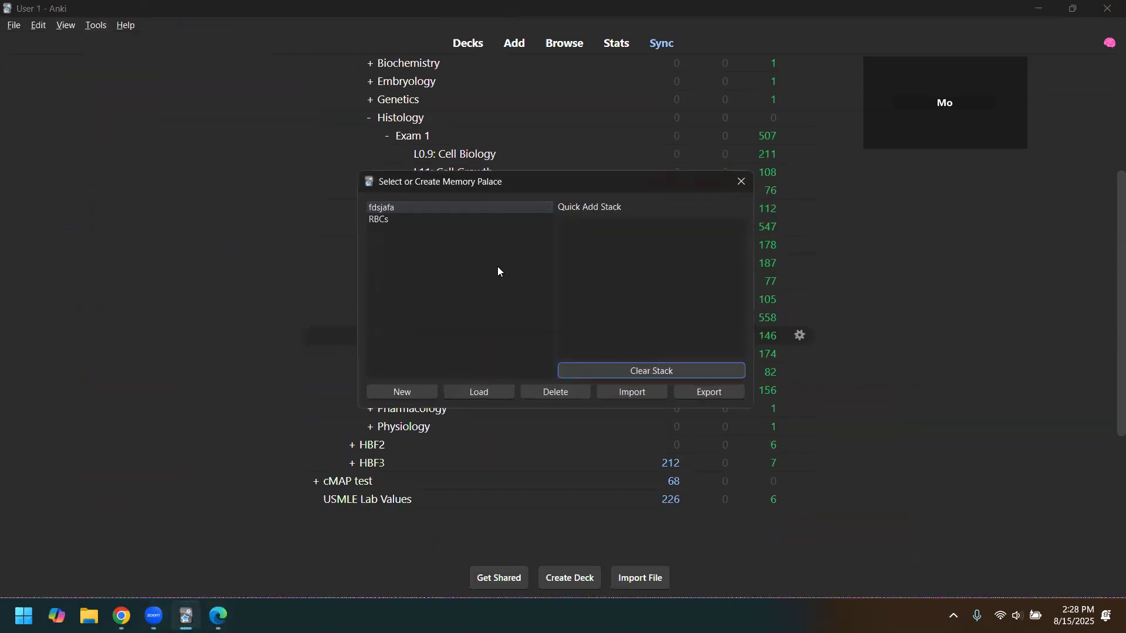
left_click(452, 220)
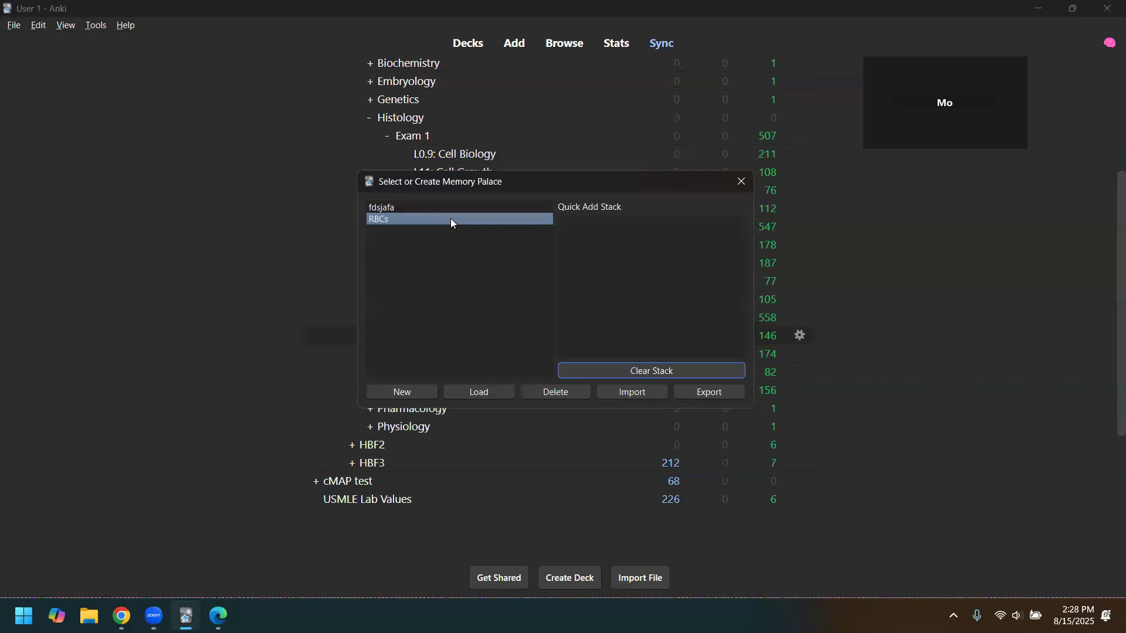